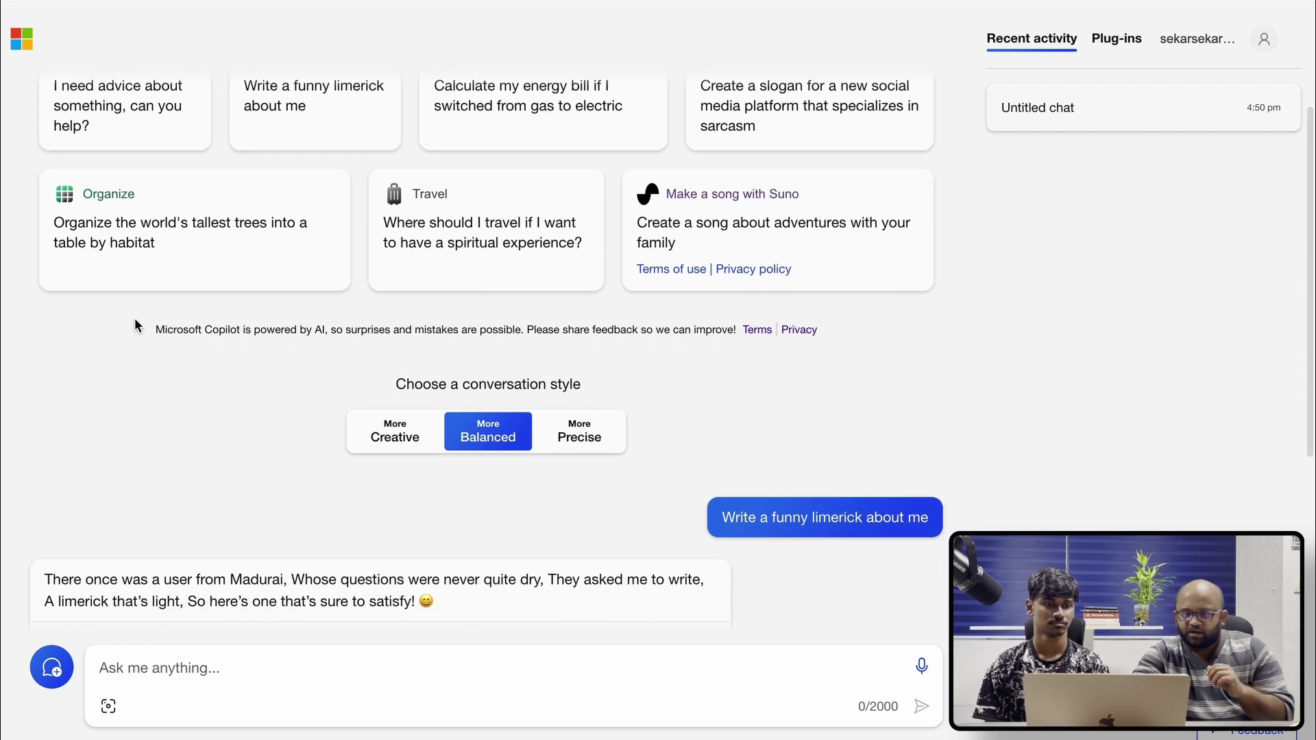
Scroll the Copilot chat down past the limerick reply to the image card that requires sign-in
scroll(119, 282, up, 2)
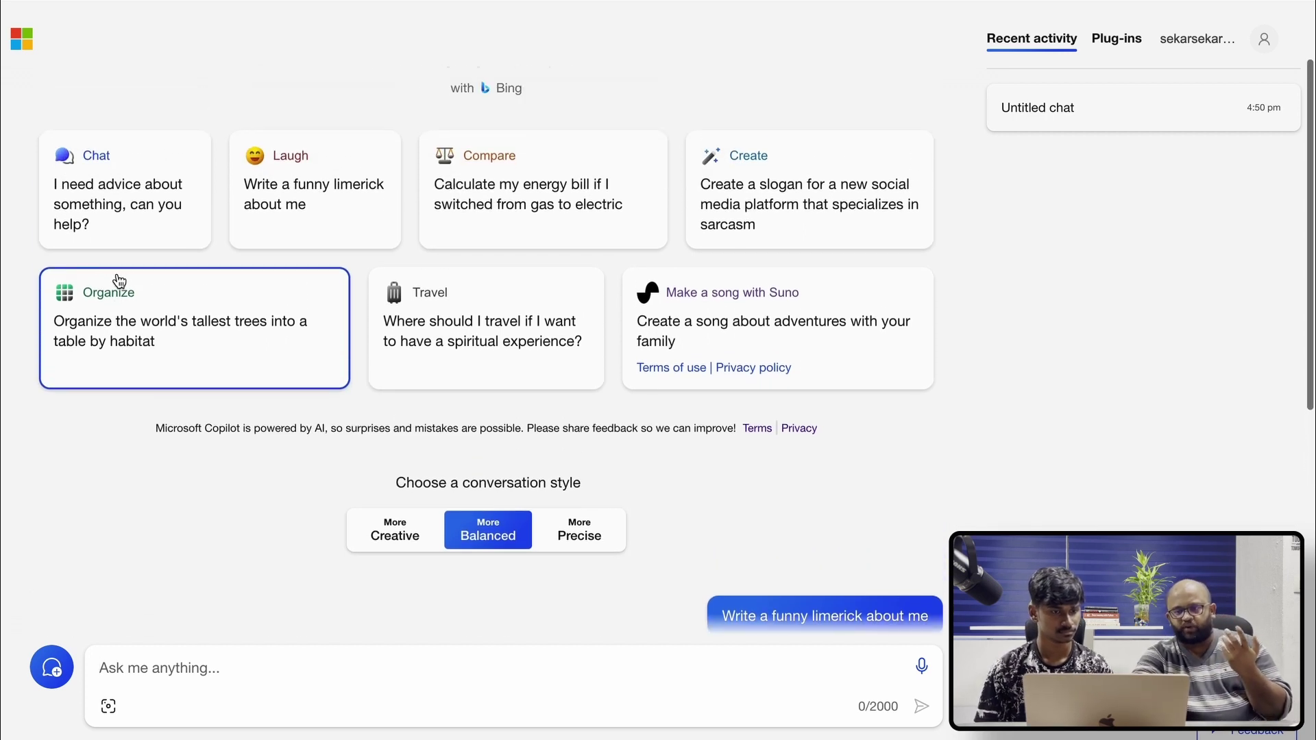
scroll(103, 300, up, 2)
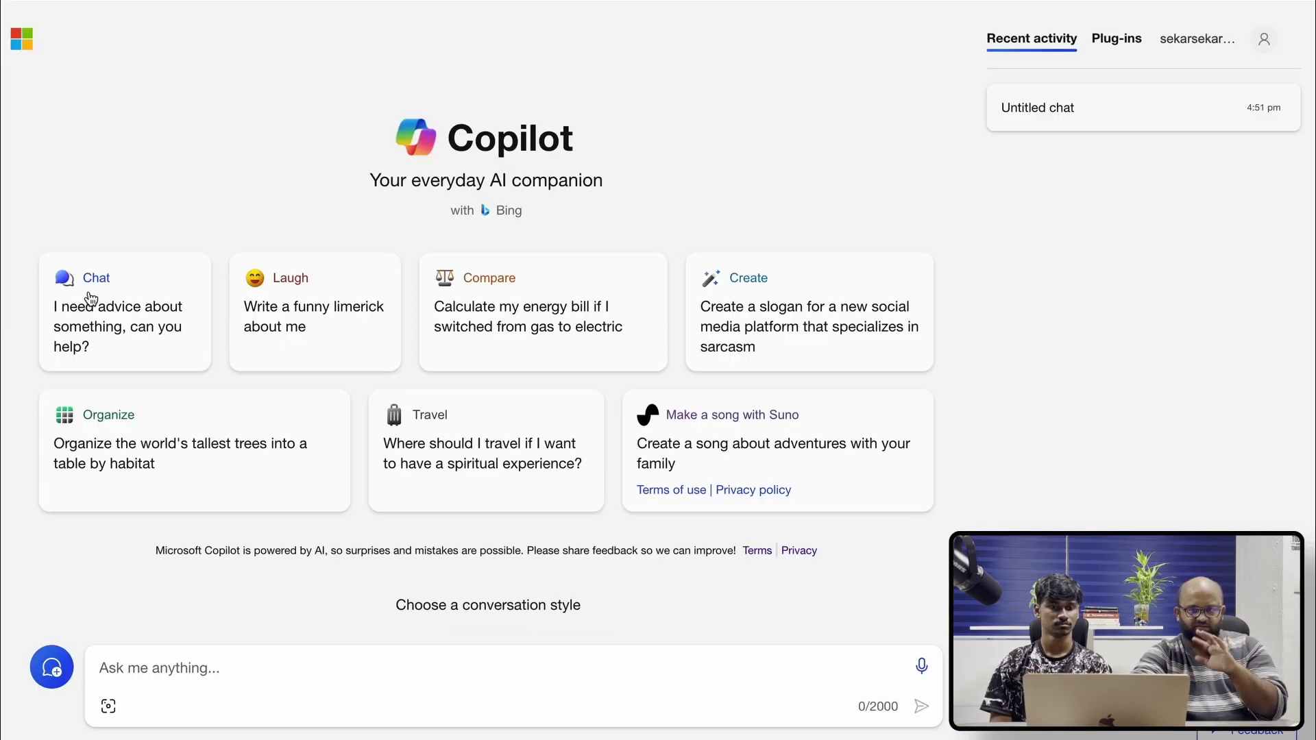
scroll(67, 346, down, 3)
scroll(68, 346, down, 2)
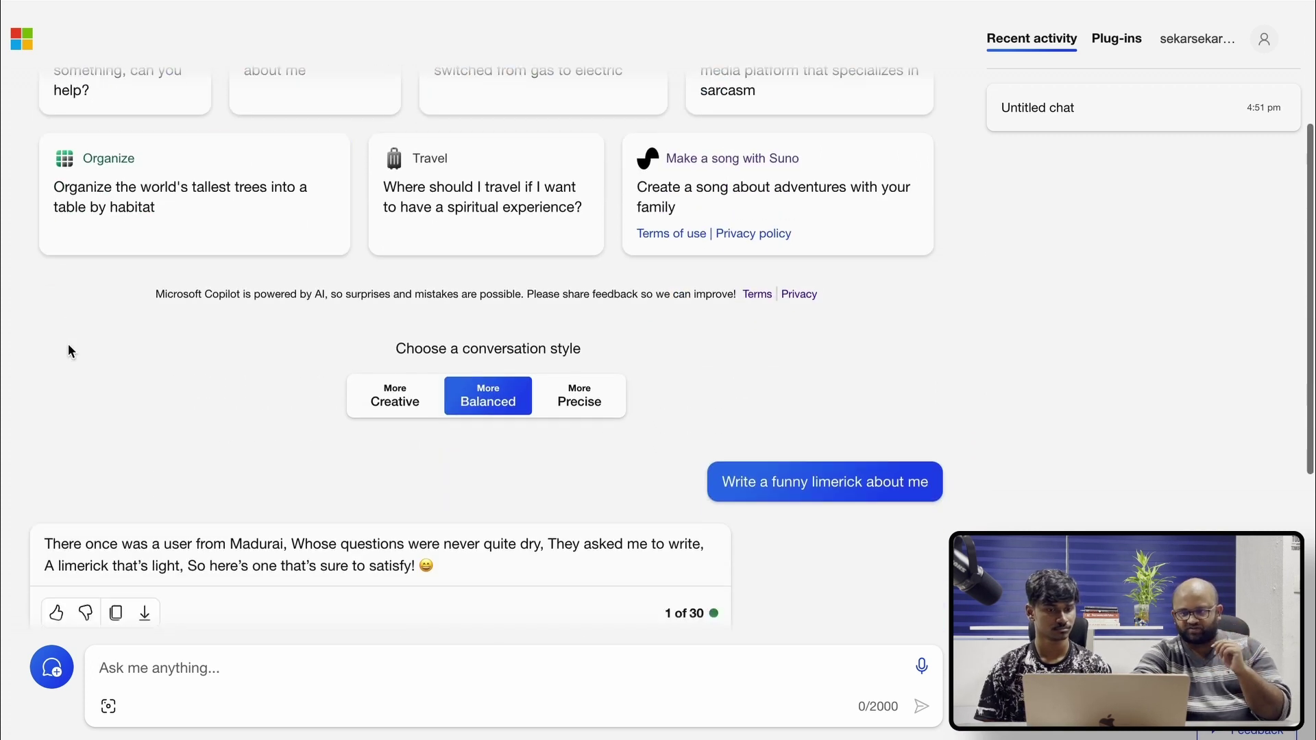
scroll(468, 432, down, 1)
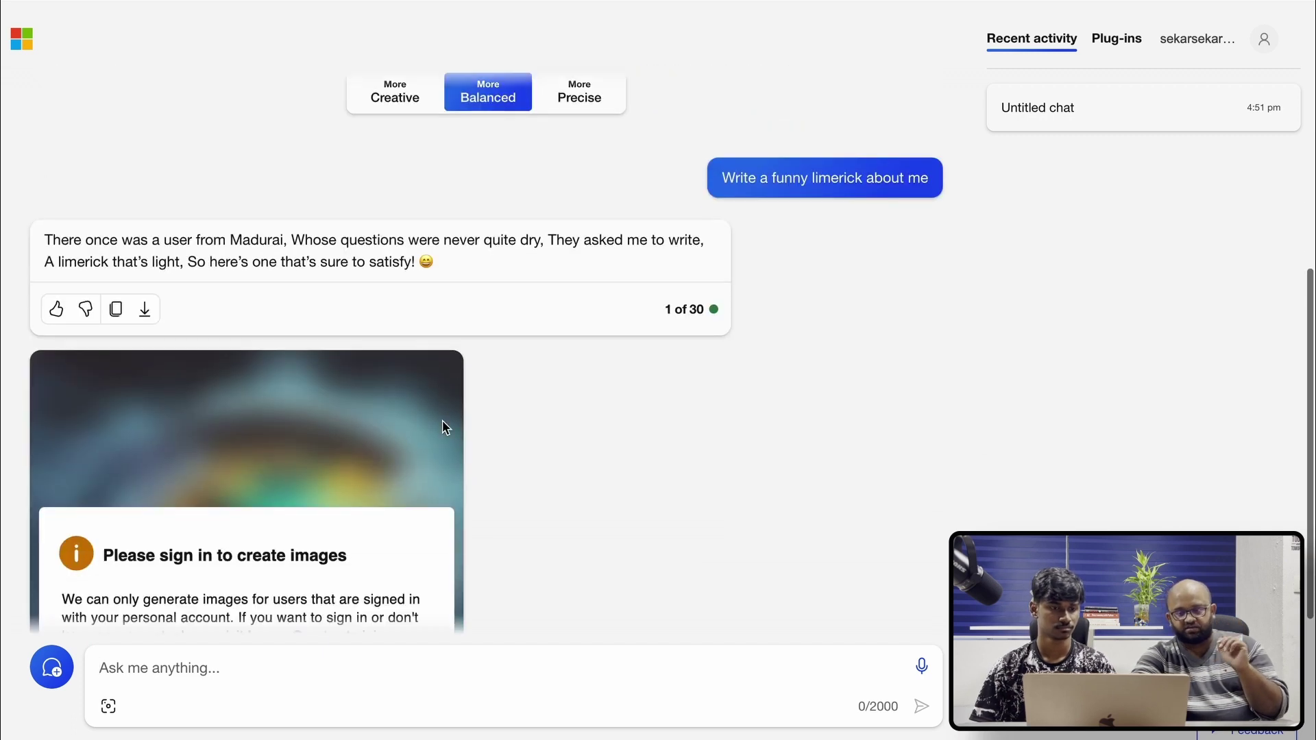
mouse_move(784, 179)
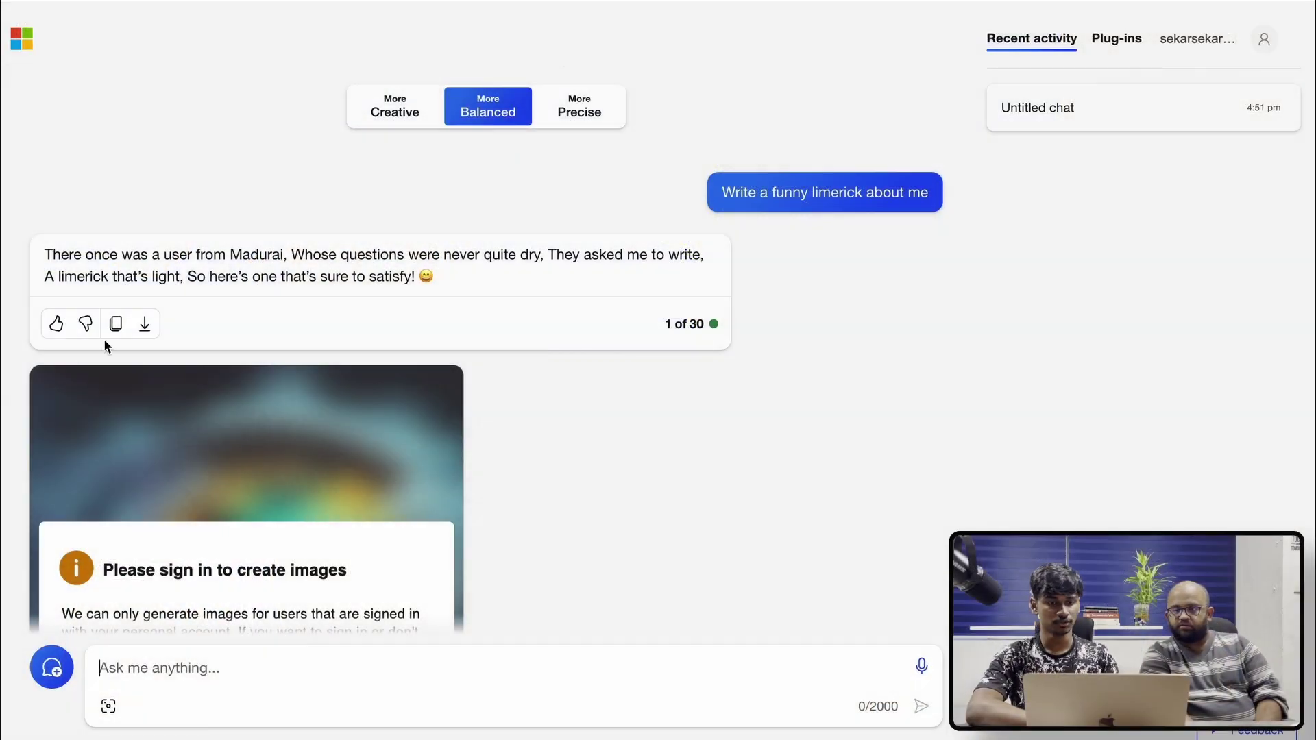
Scroll to show the full sign-in card and the suggestions 'Can you write another one?' and 'What is a limerick?'
scroll(45, 269, up, 1)
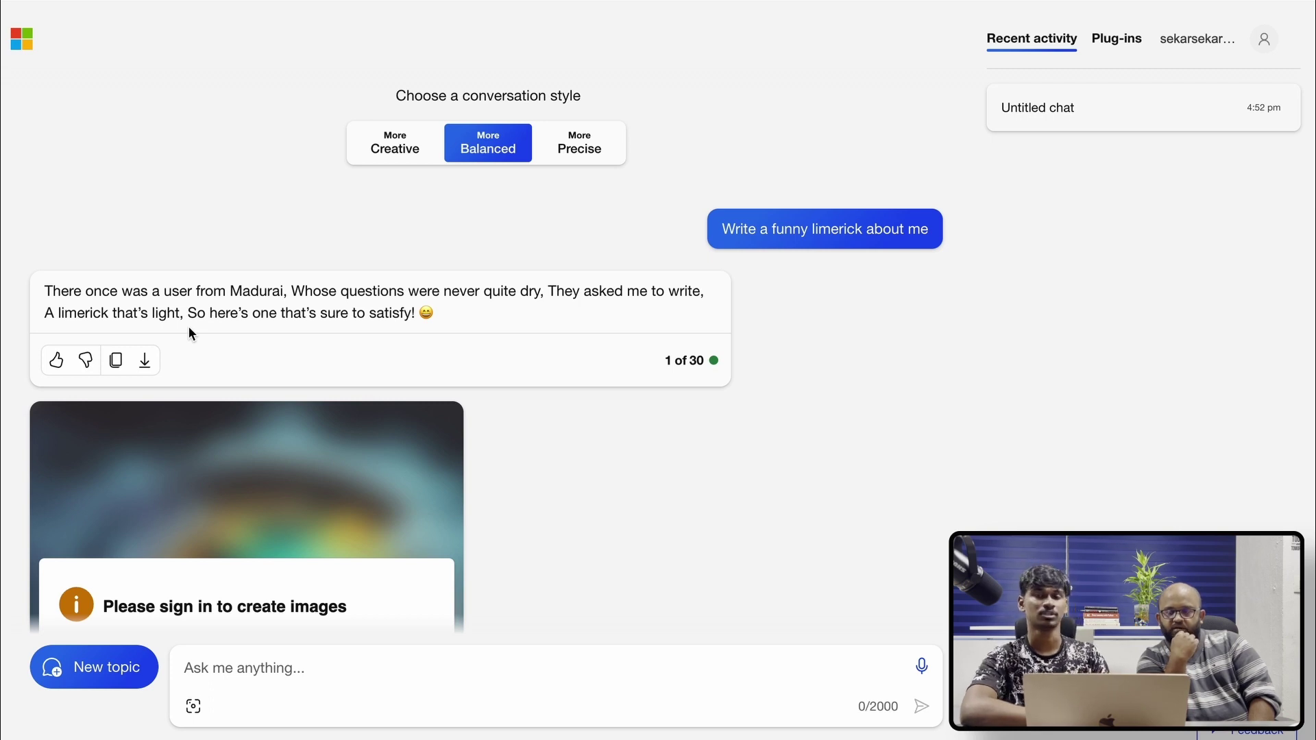
scroll(335, 356, up, 2)
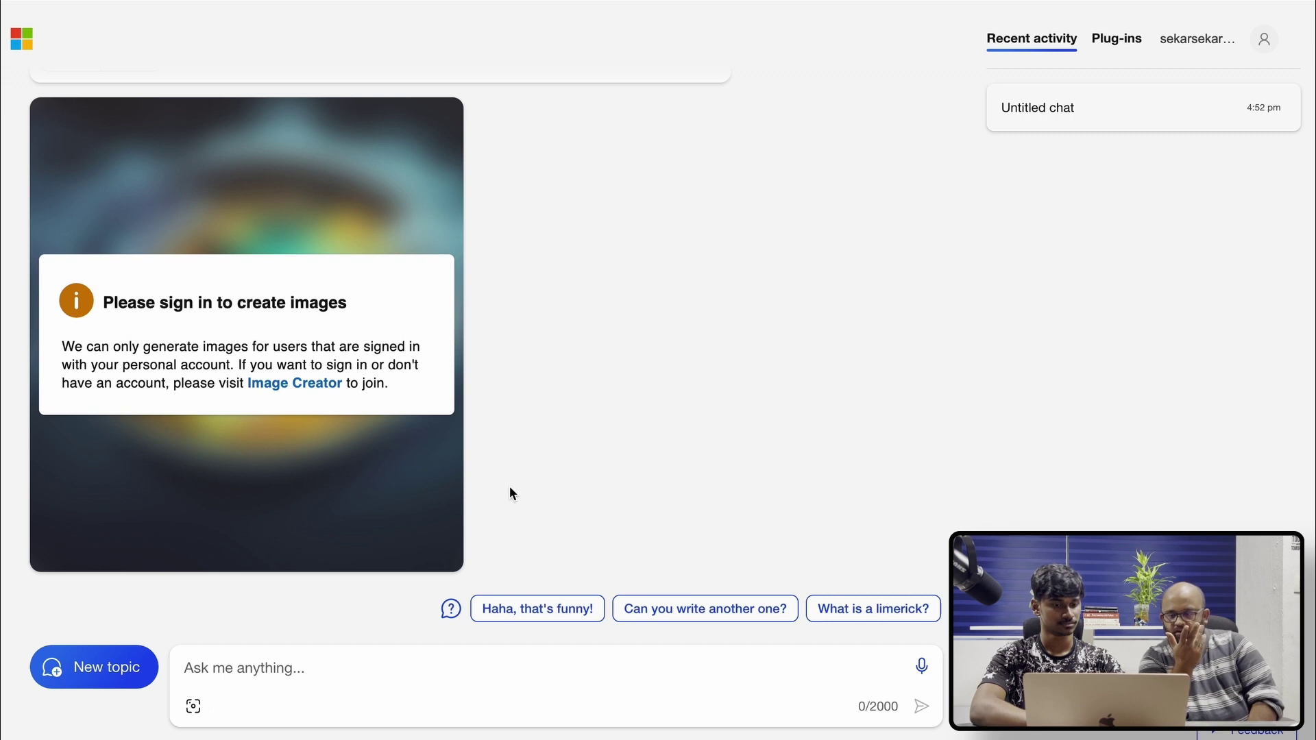
Ask Copilot 'What can i use vllm for?', correcting typos along the way
click(382, 667)
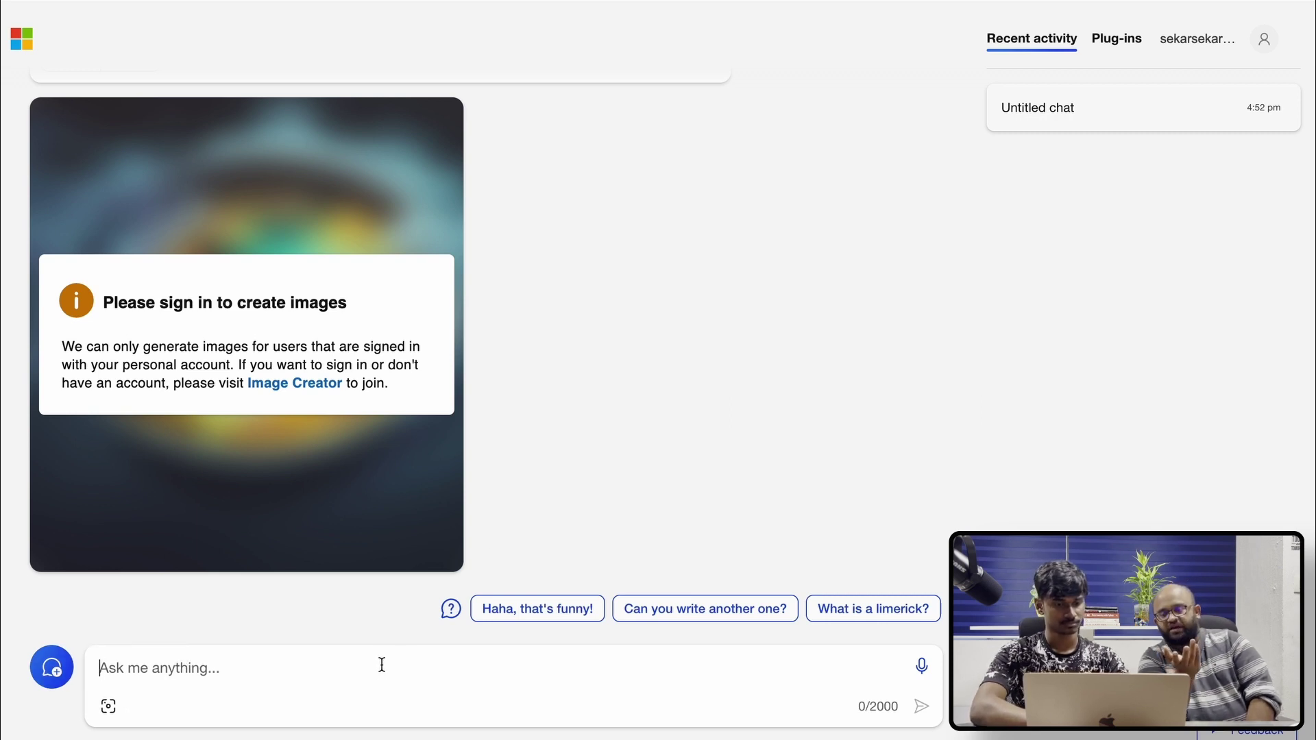
text(What)
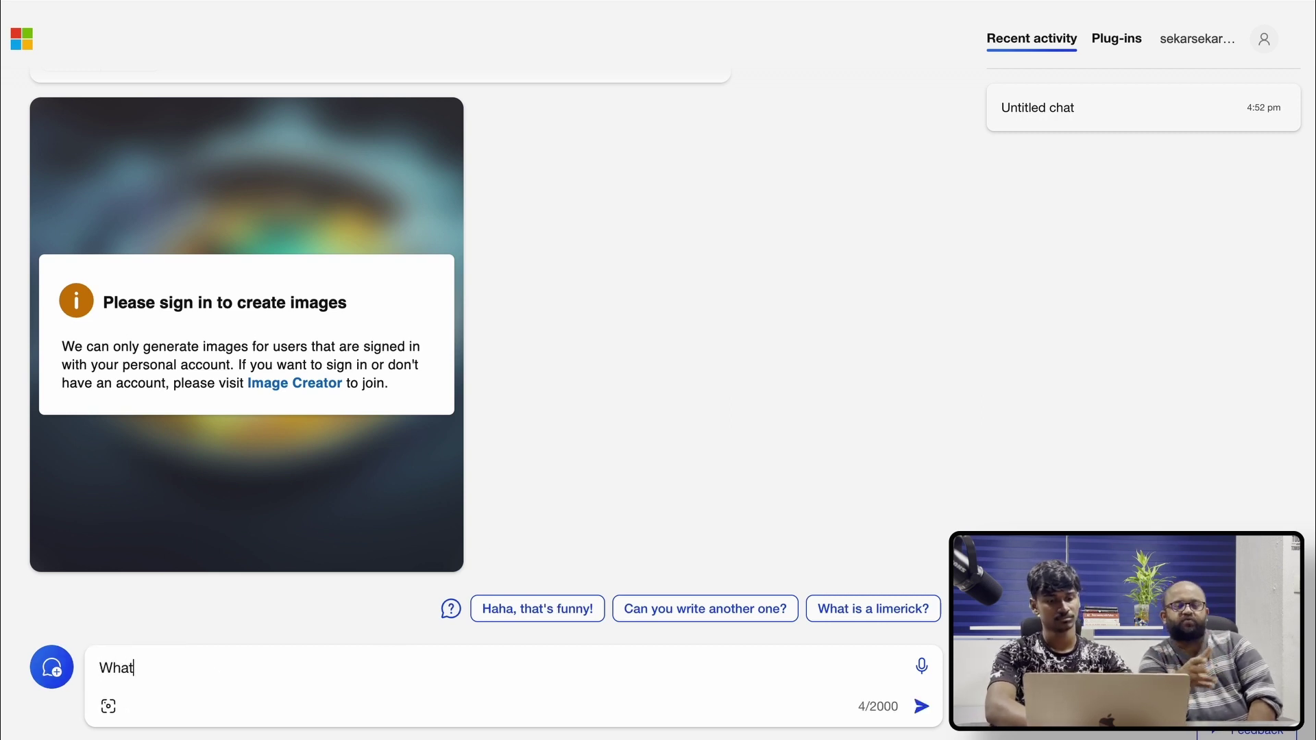
key(BackSpace)
key(BackSpace)
key(BackSpace)
key(BackSpace)
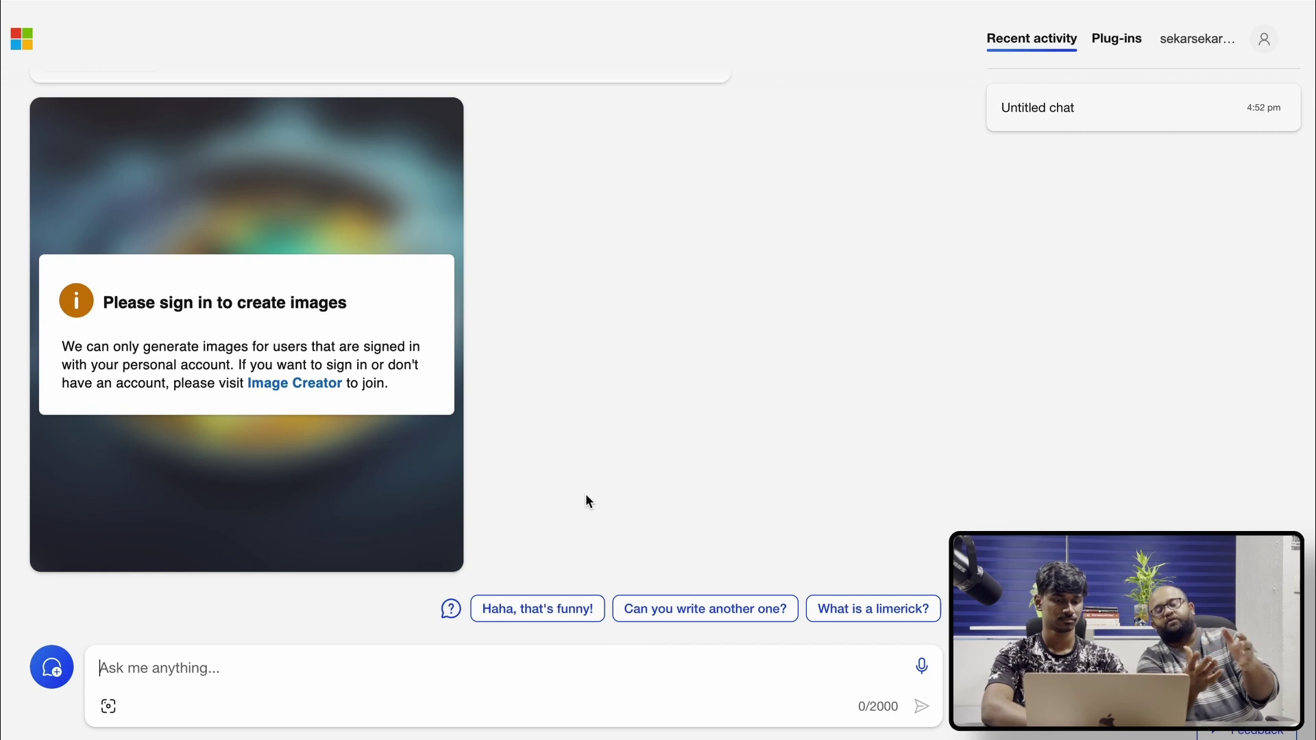
text(Wht)
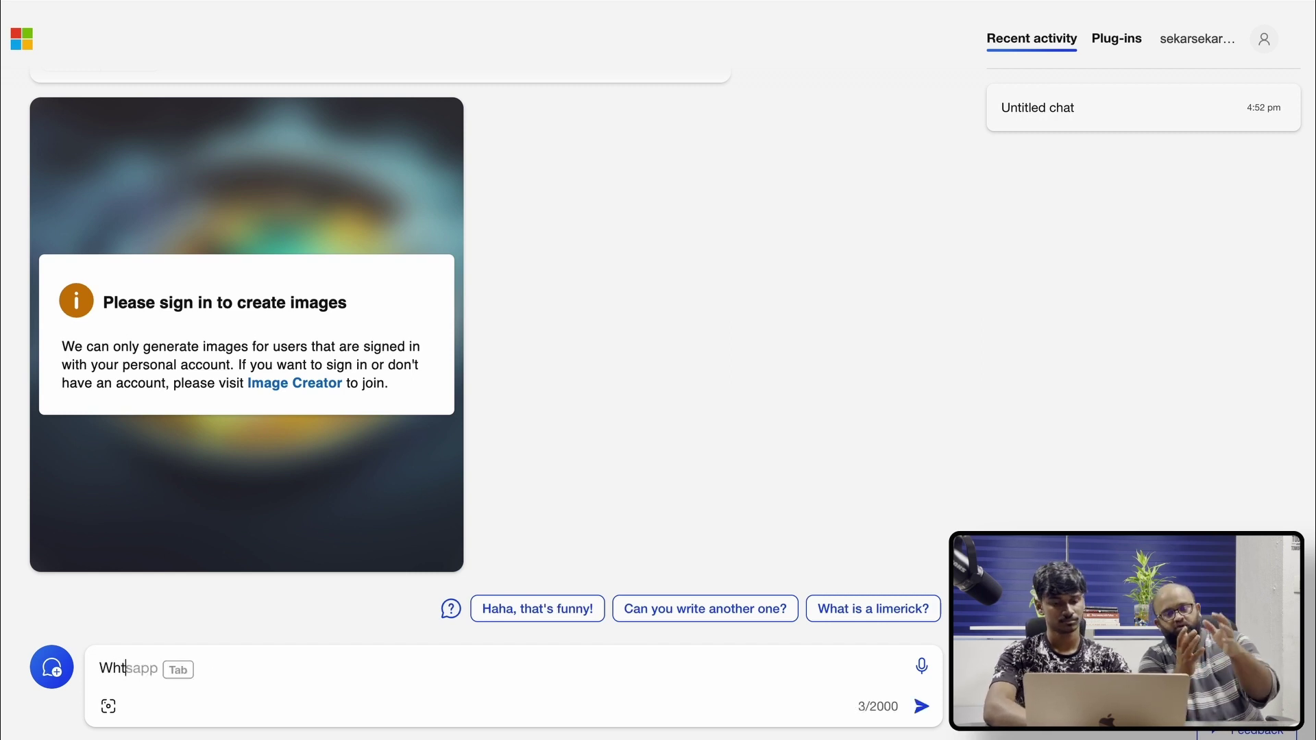
key(BackSpace)
text(at's )
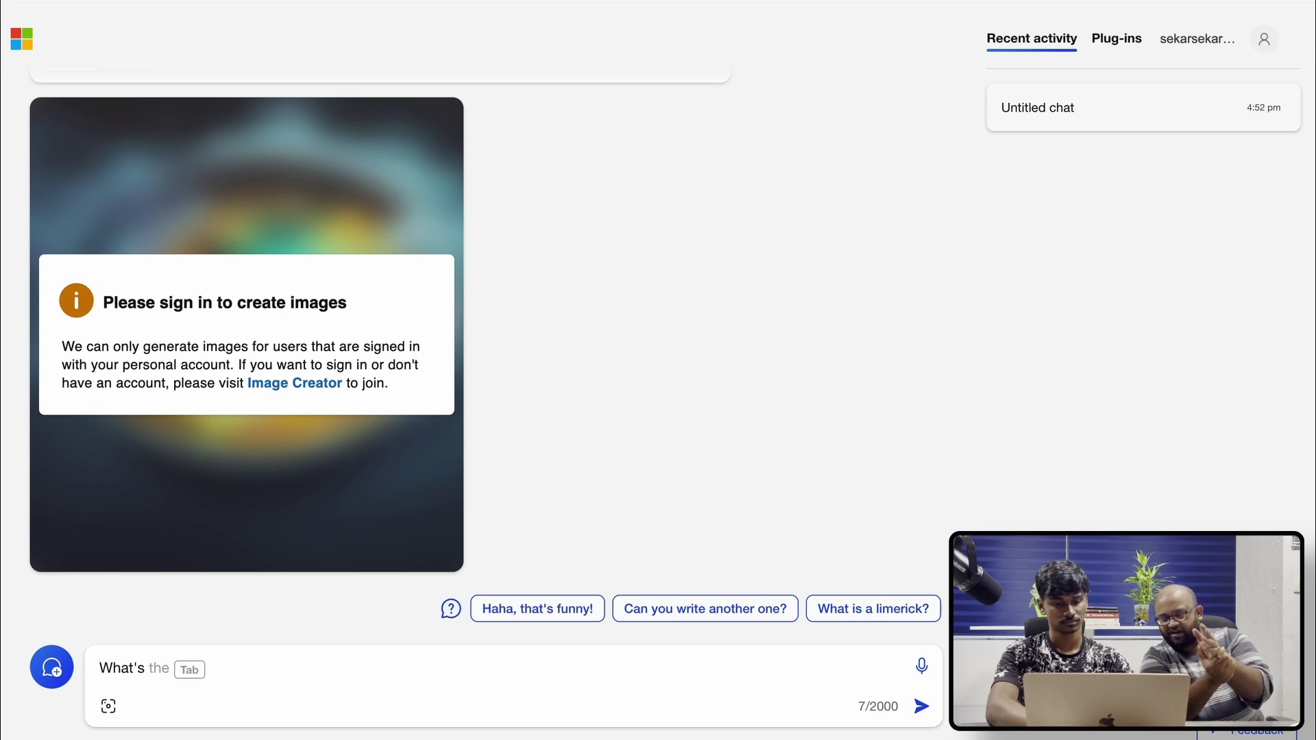
text(vllms)
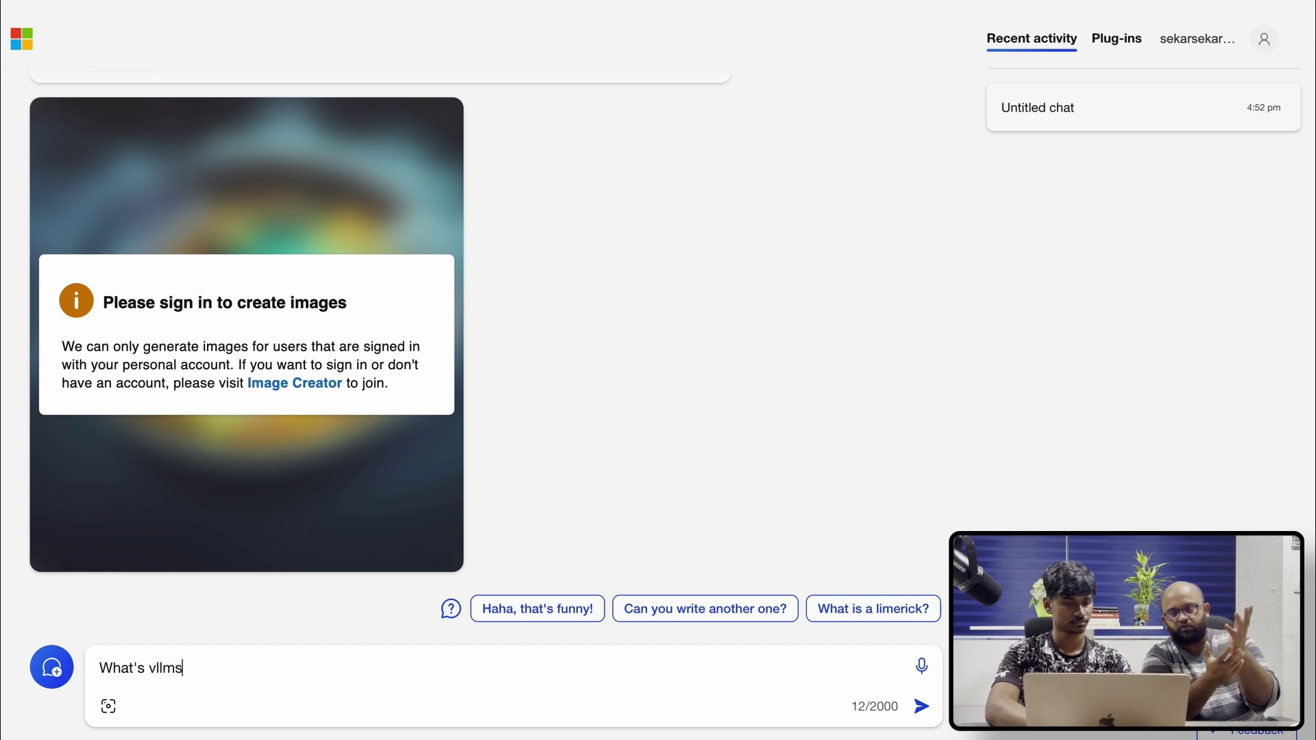
key(BackSpace)
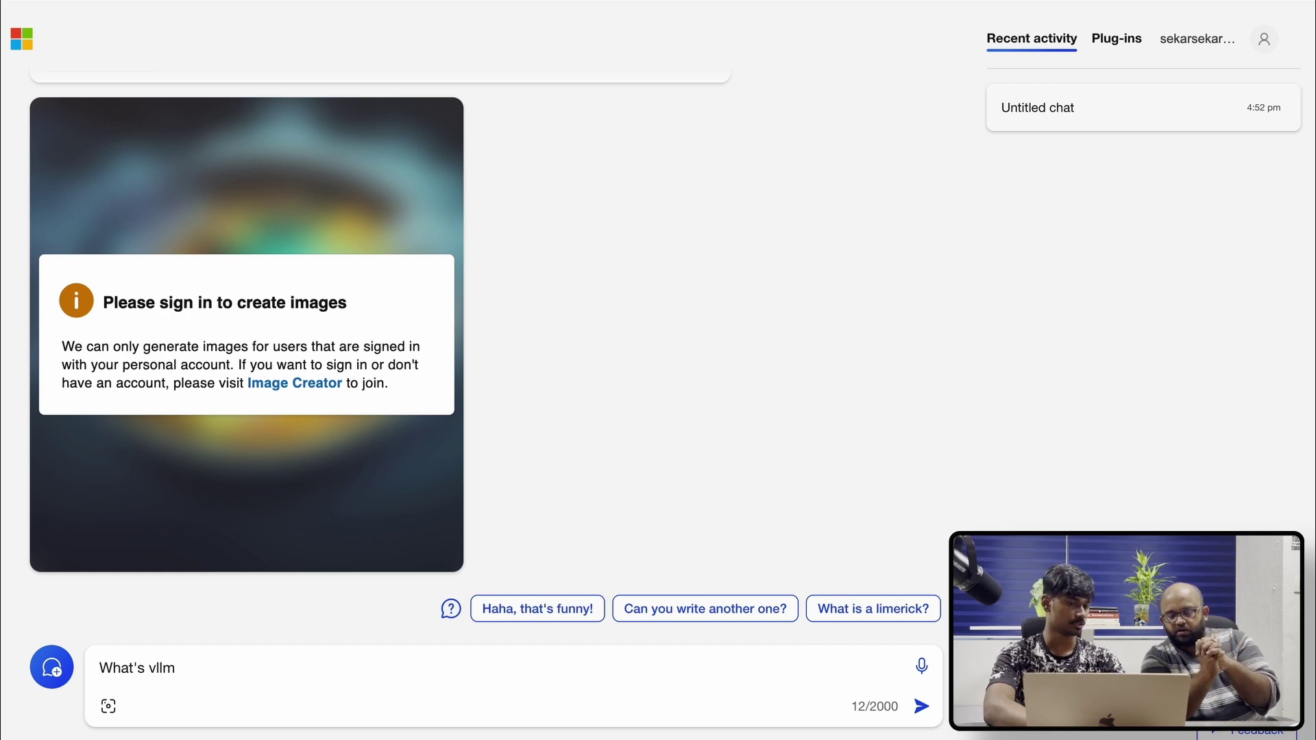
key(BackSpace)
key(BackSpace)
key(BackSpace)
key(BackSpace)
key(BackSpace)
key(BackSpace)
key(BackSpace)
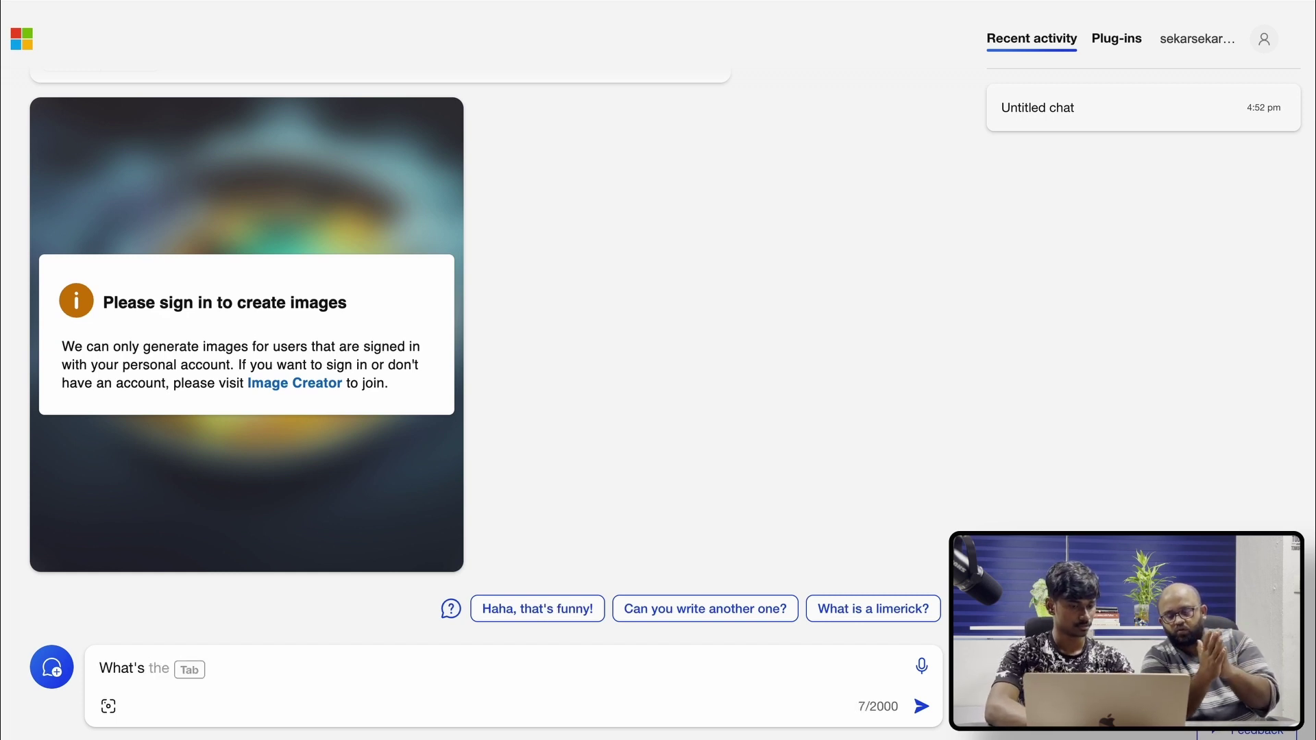
key(BackSpace)
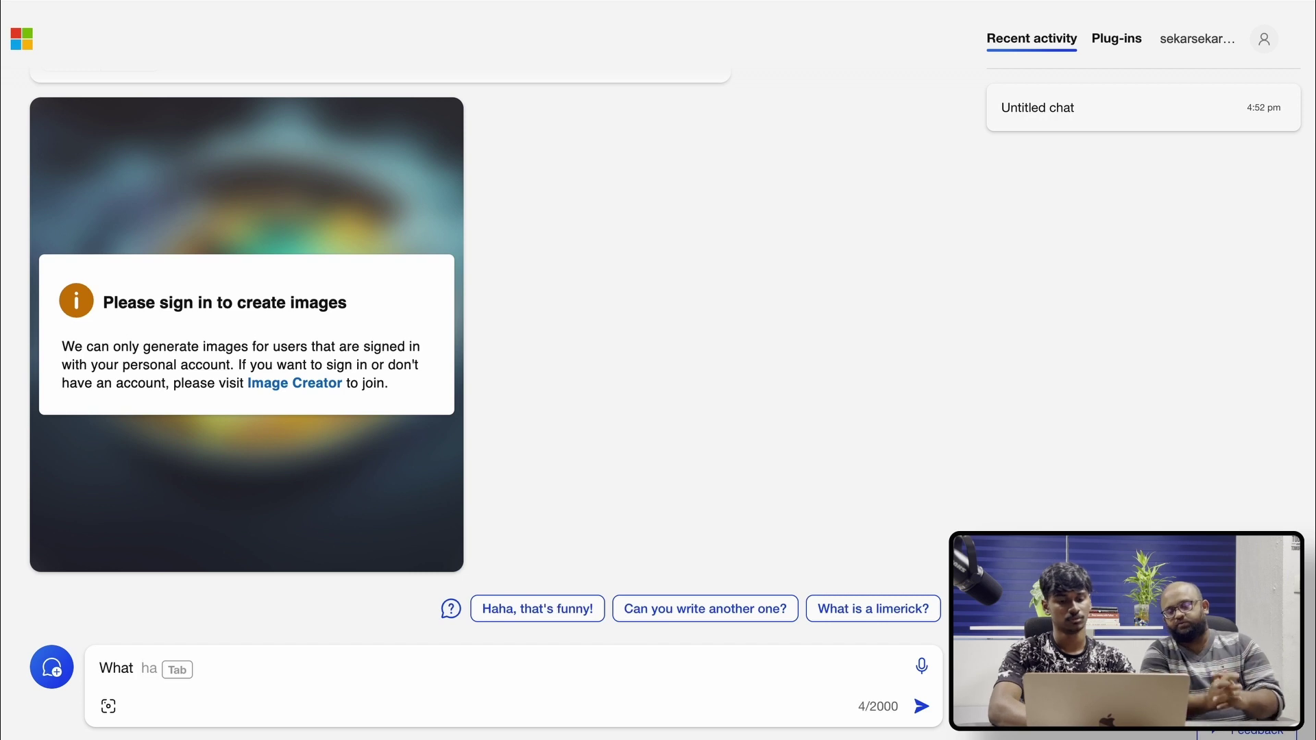
text(can i use )
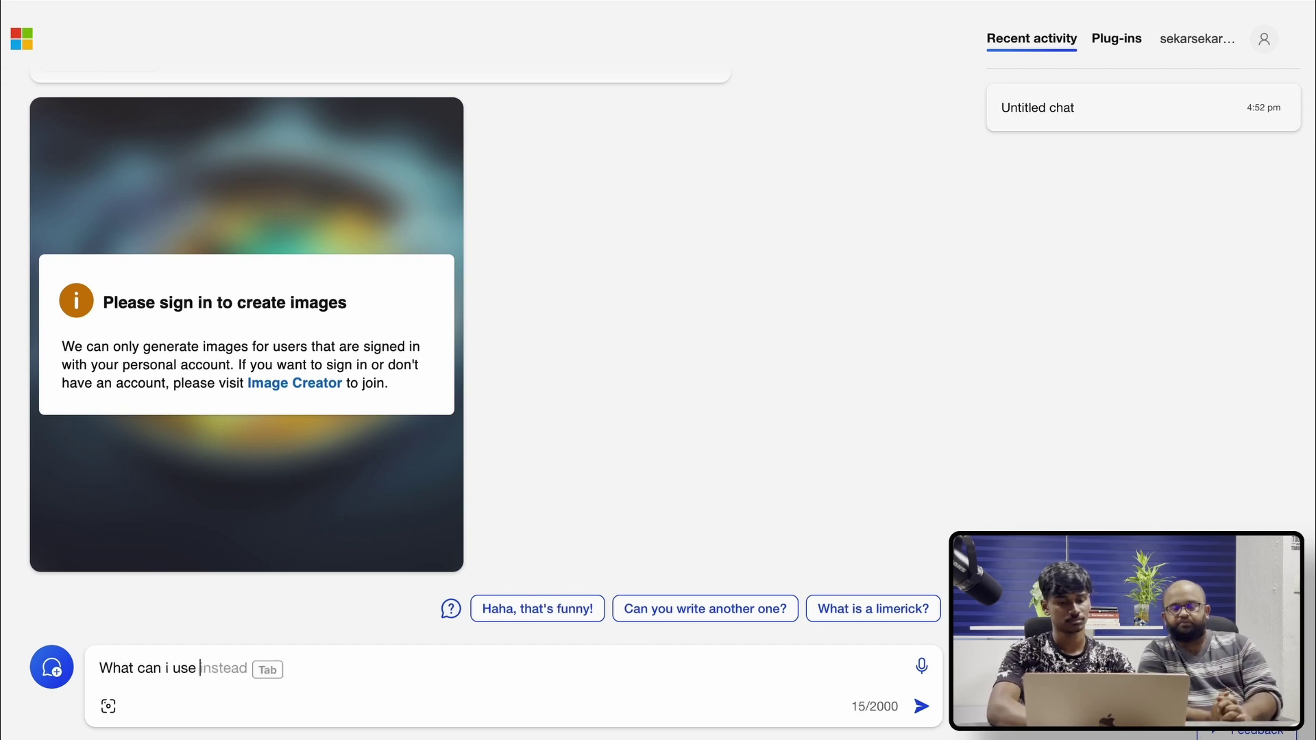
text(vllm for?)
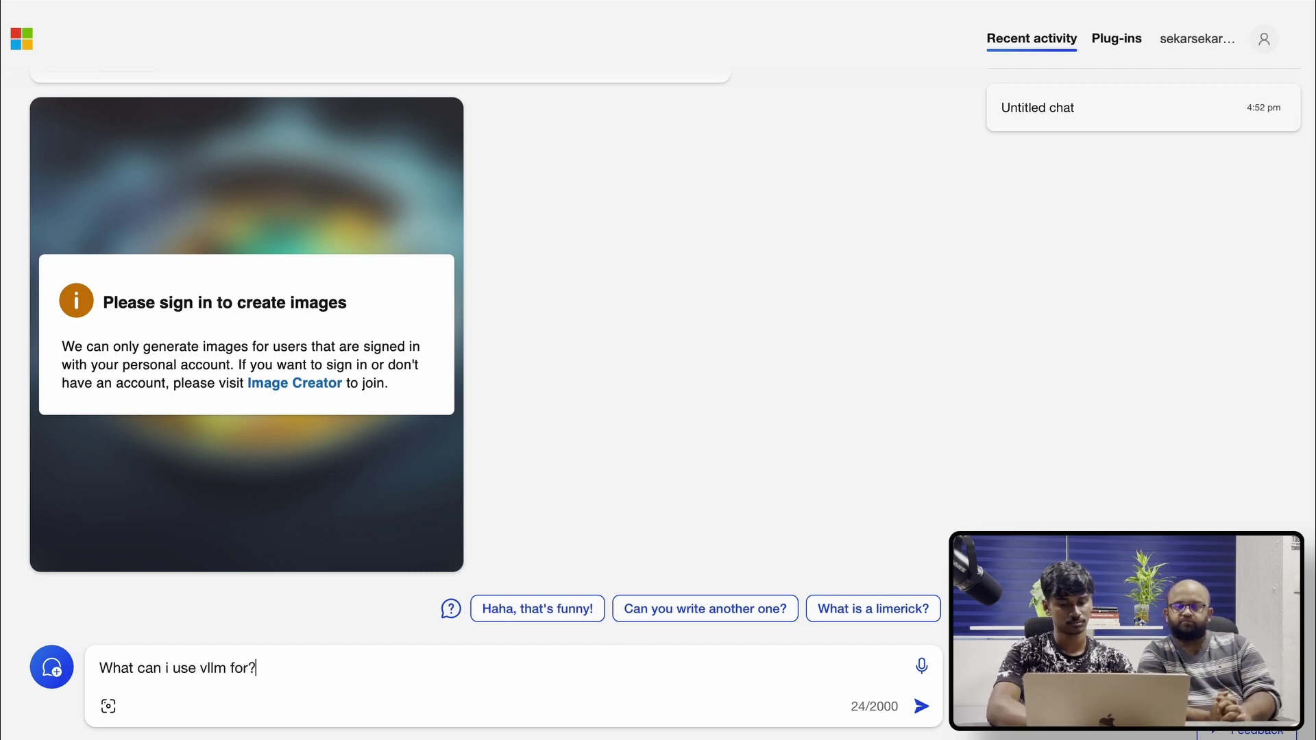
key(Return)
Copy the vllm question from Copilot and send it to ChatGPT
mouse_move(923, 540)
click(925, 466)
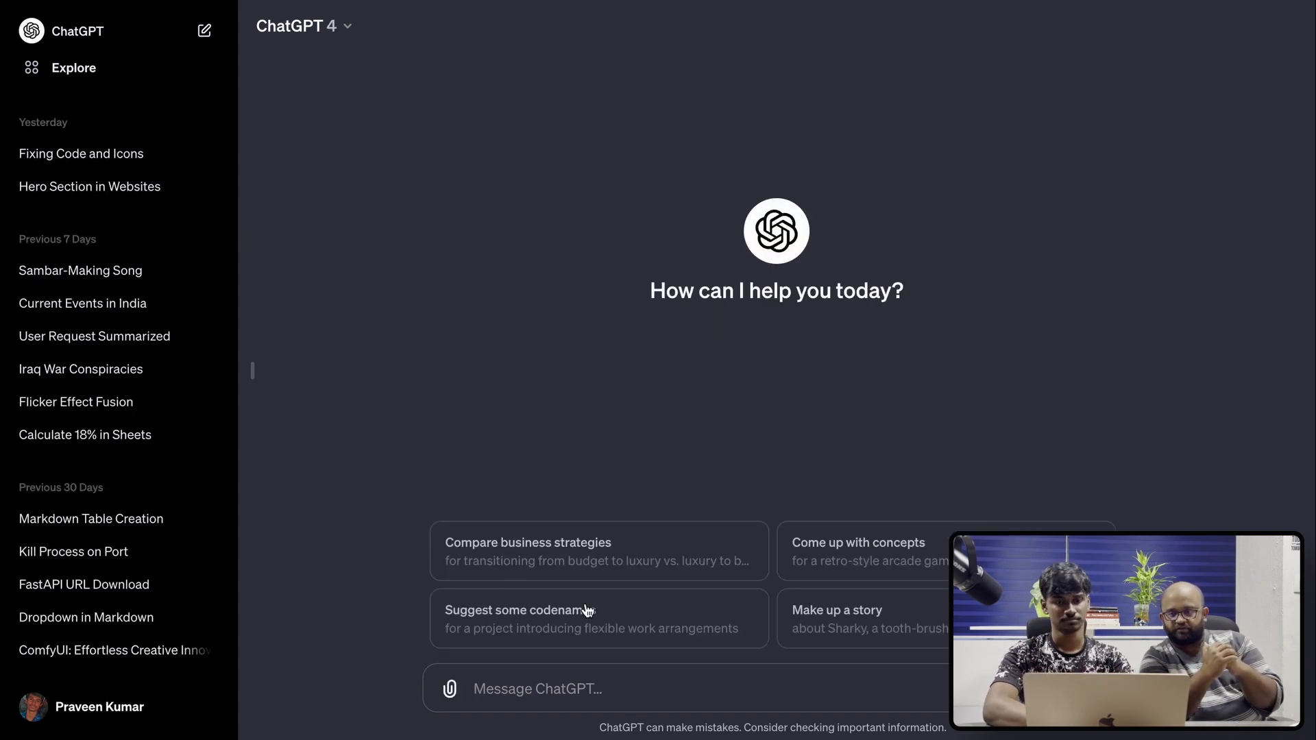
key(ctrl+v)
key(Return)
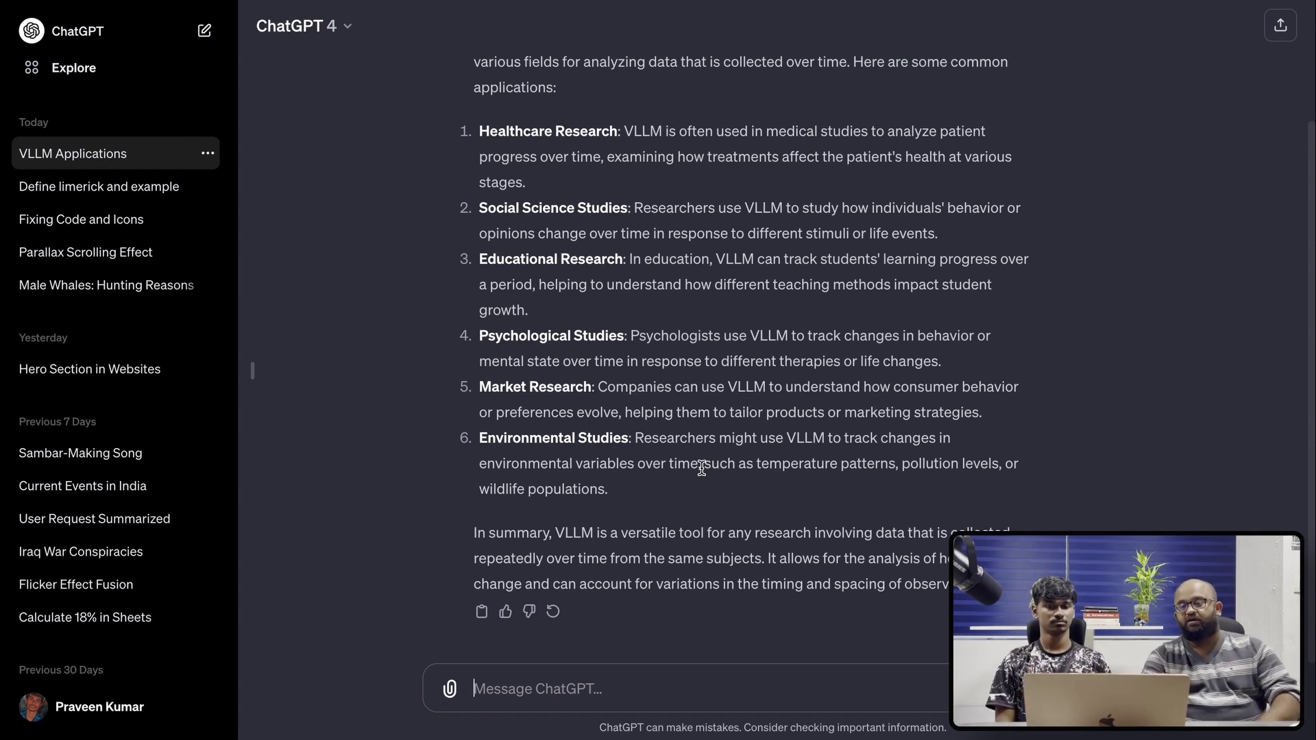
Draft the follow-up 'What can i use vllm.ai for?' in the ChatGPT message box
scroll(646, 376, up, 3)
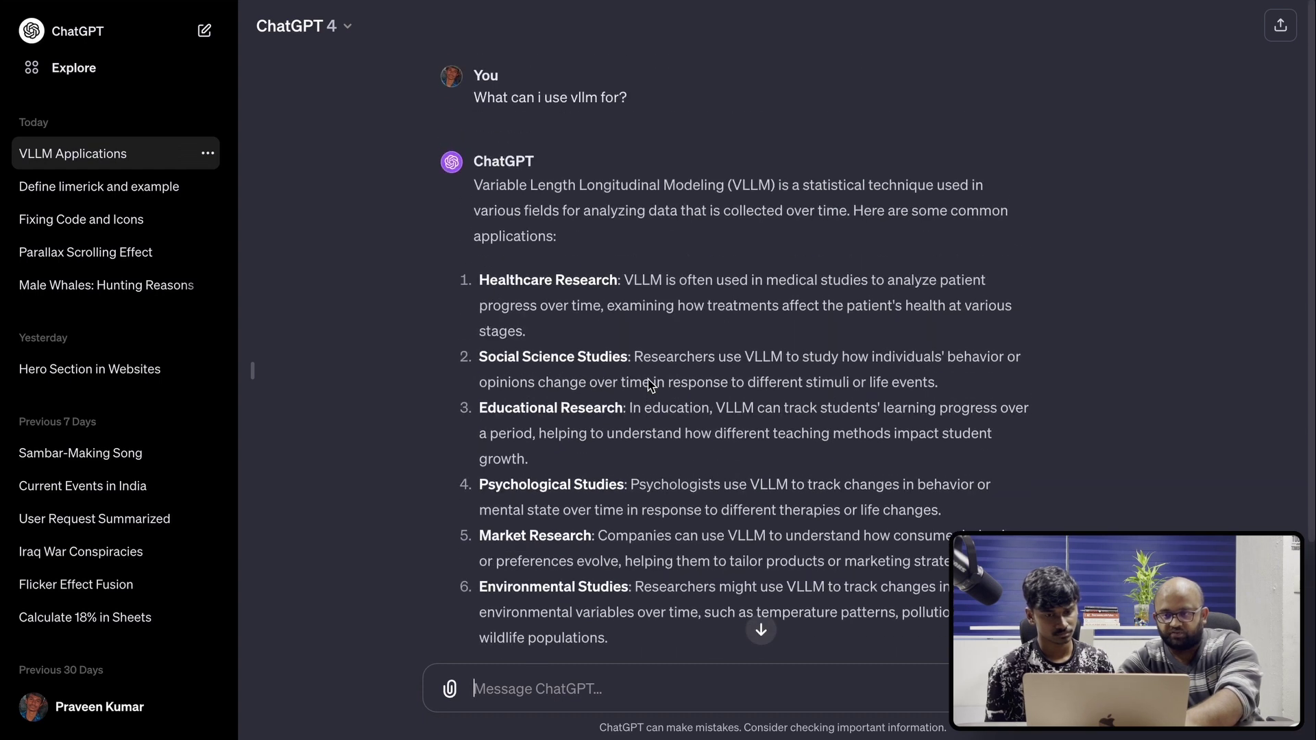
drag(634, 100, 480, 95)
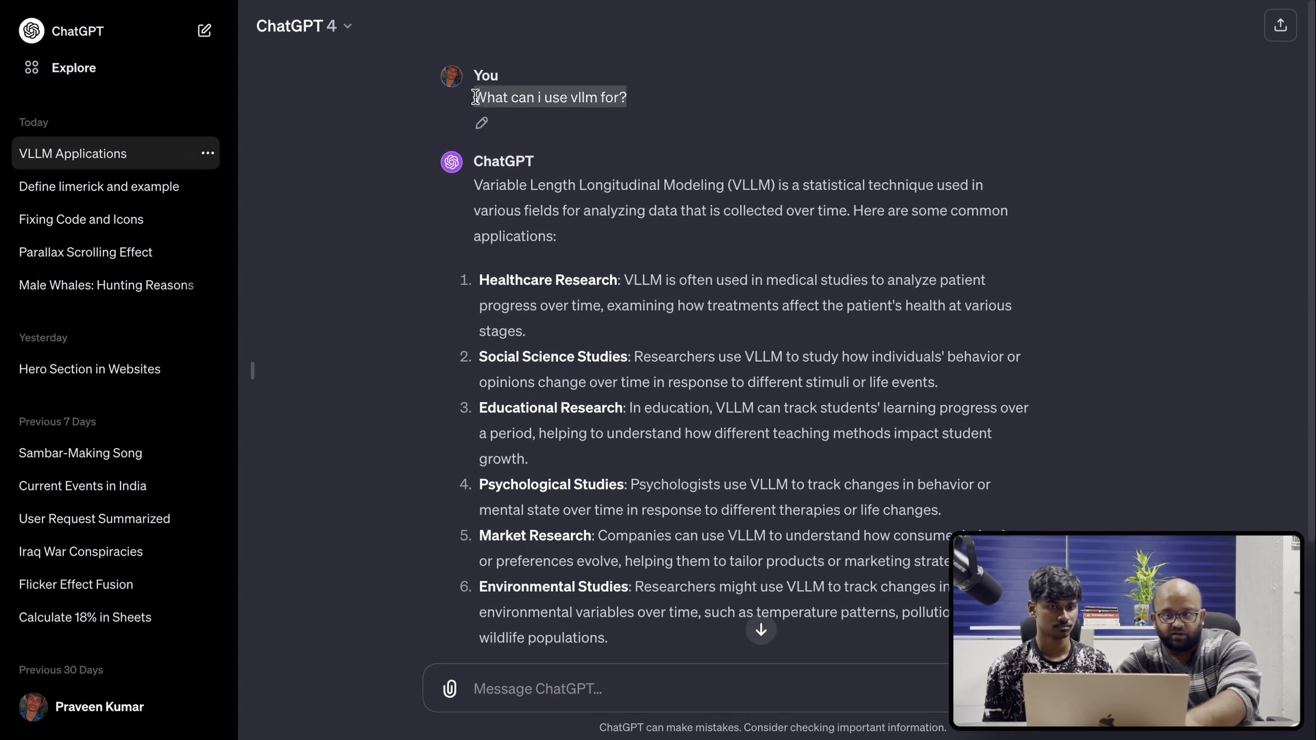
scroll(475, 97, down, 2)
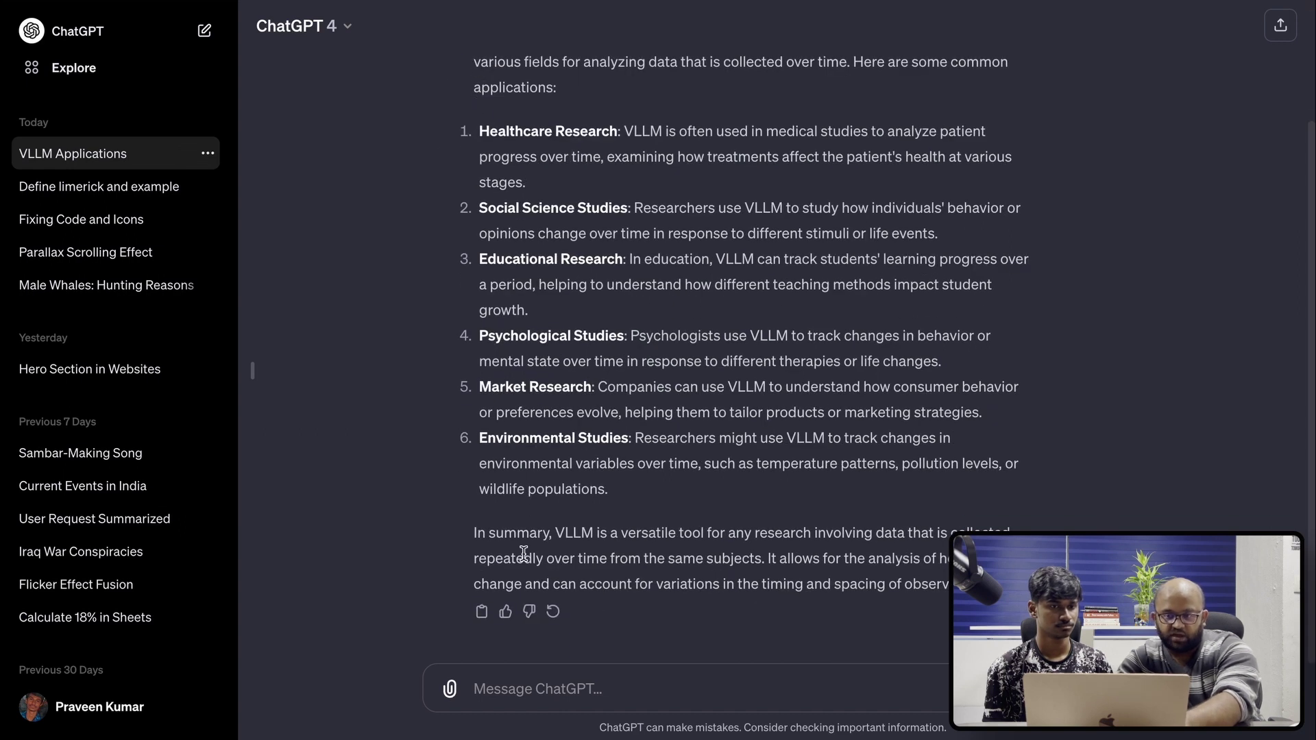
click(506, 690)
key(super+v)
click(599, 689)
text(.ai)
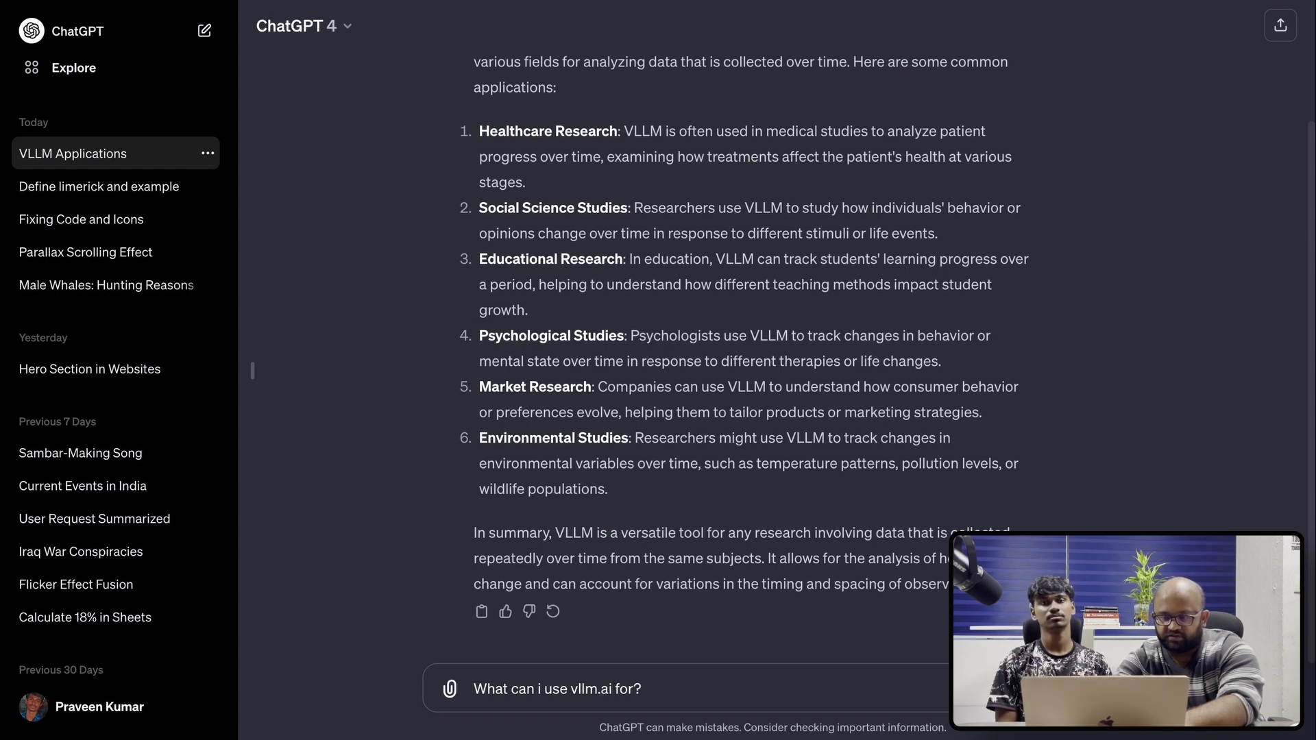
key(Return)
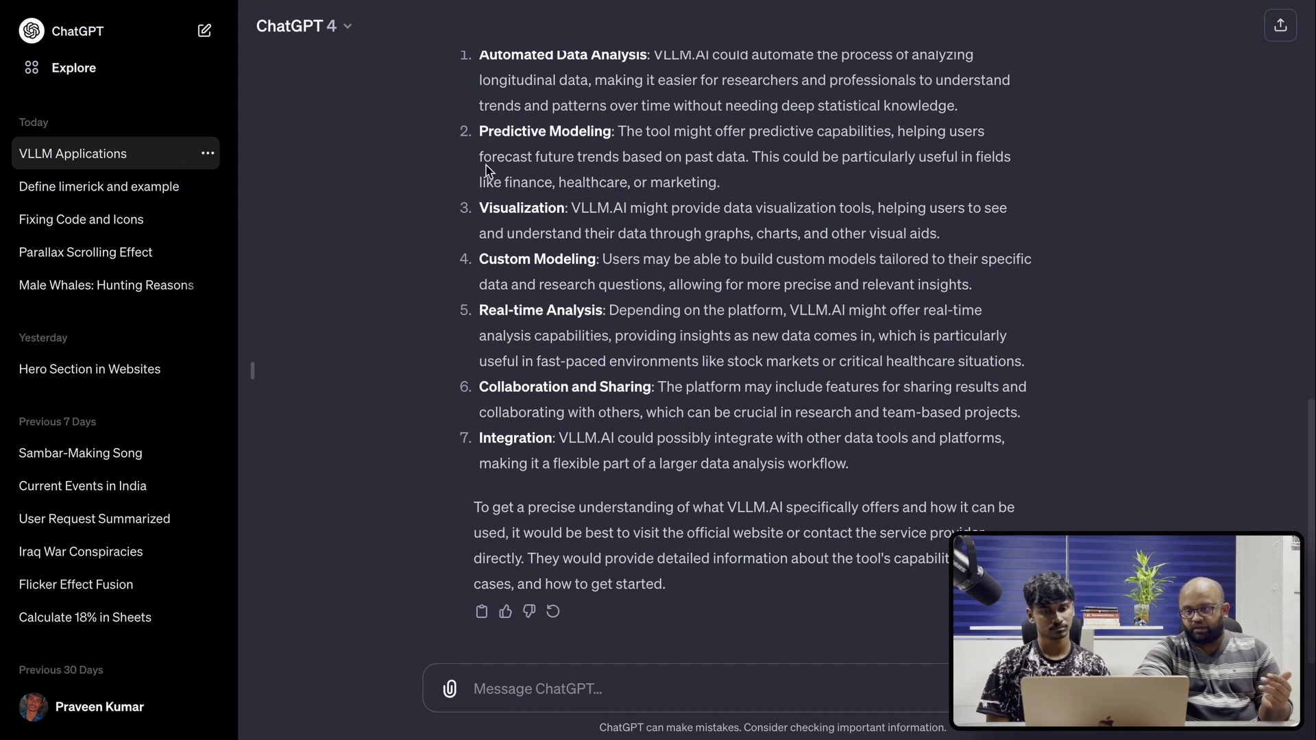
click(350, 27)
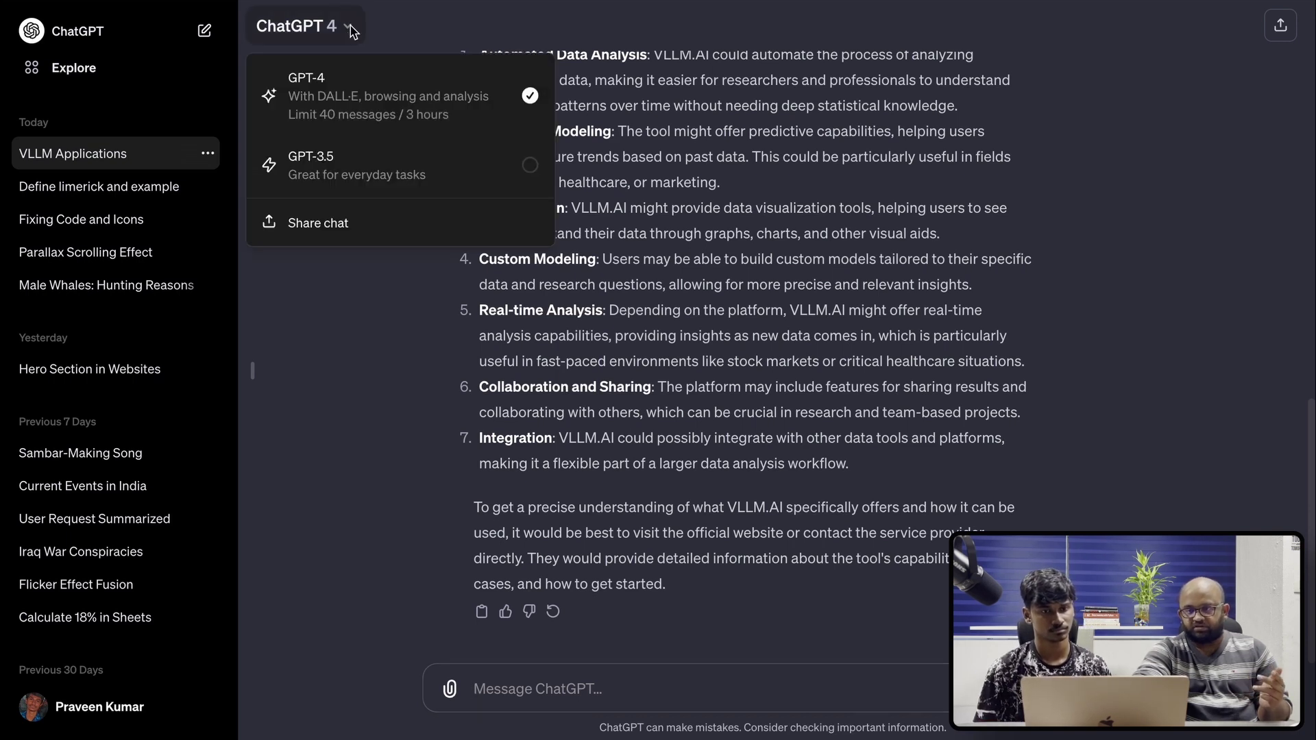
click(349, 29)
click(580, 691)
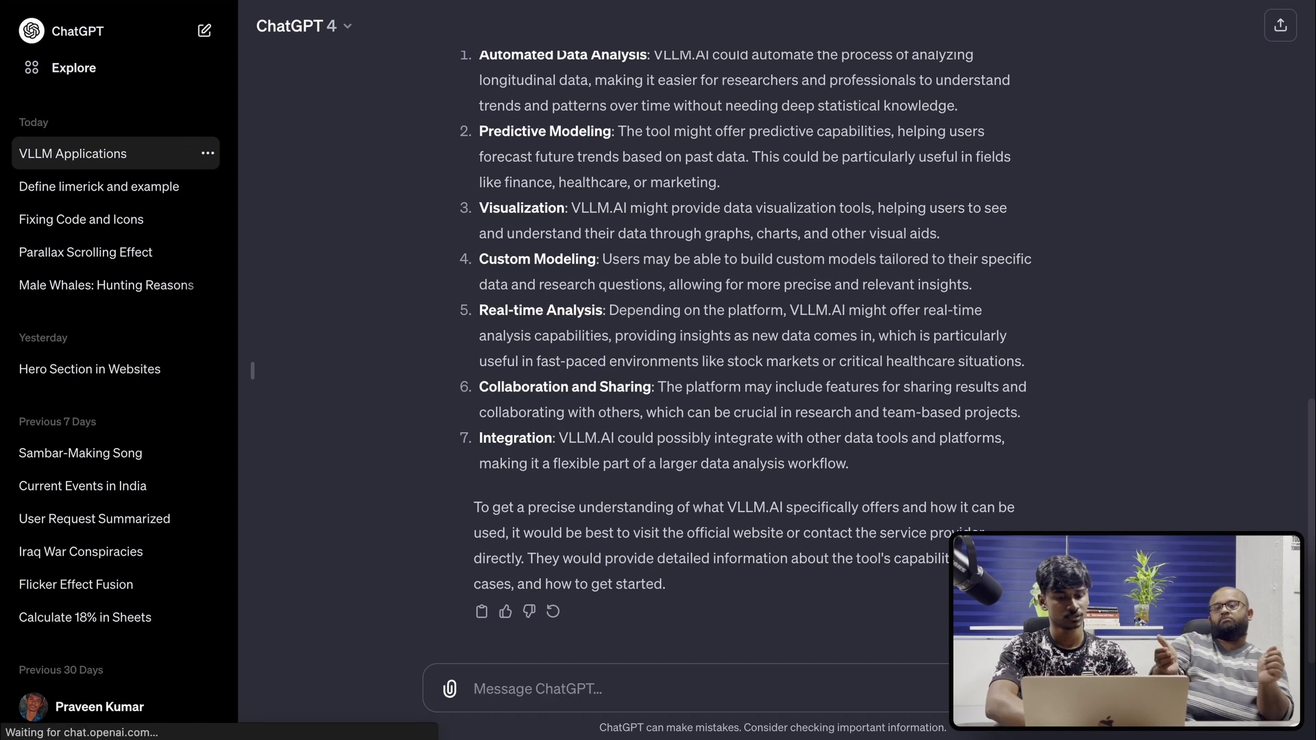
Send GPT-4 the question 'What's happening in India today in the world of science?'
text(What)
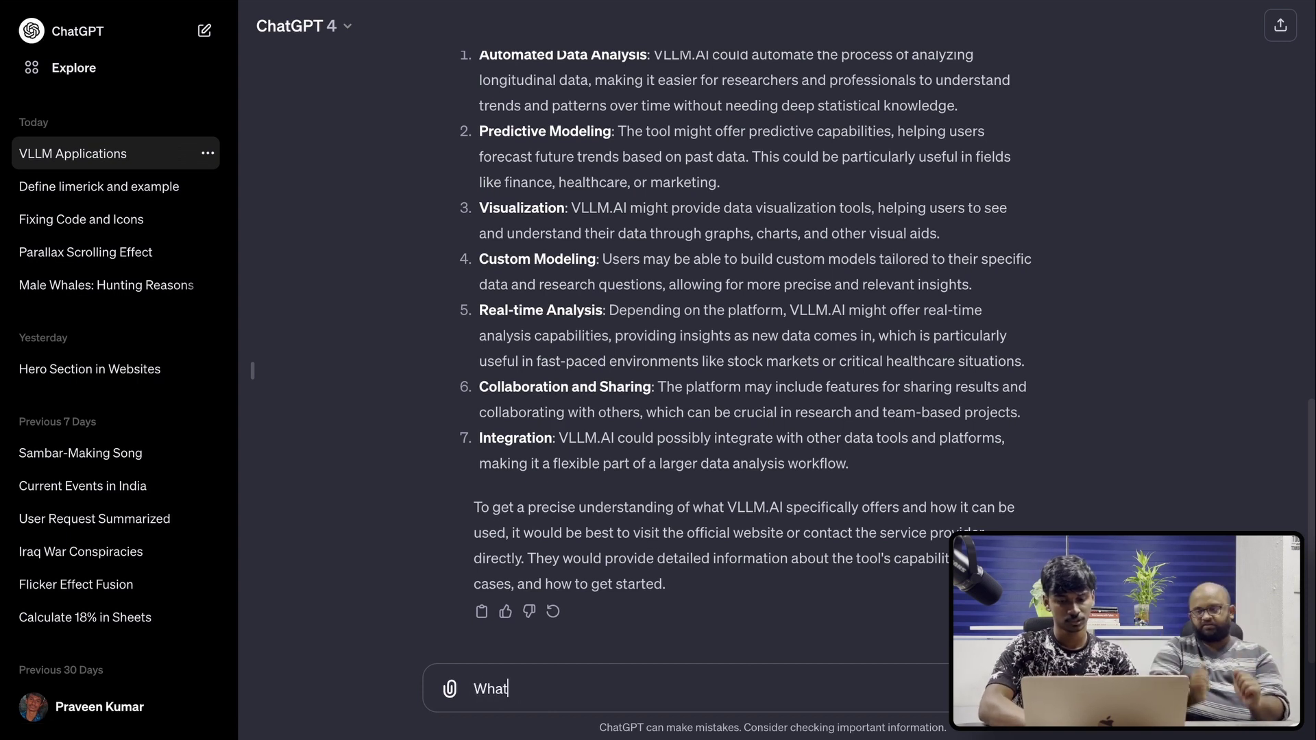
text('s happening )
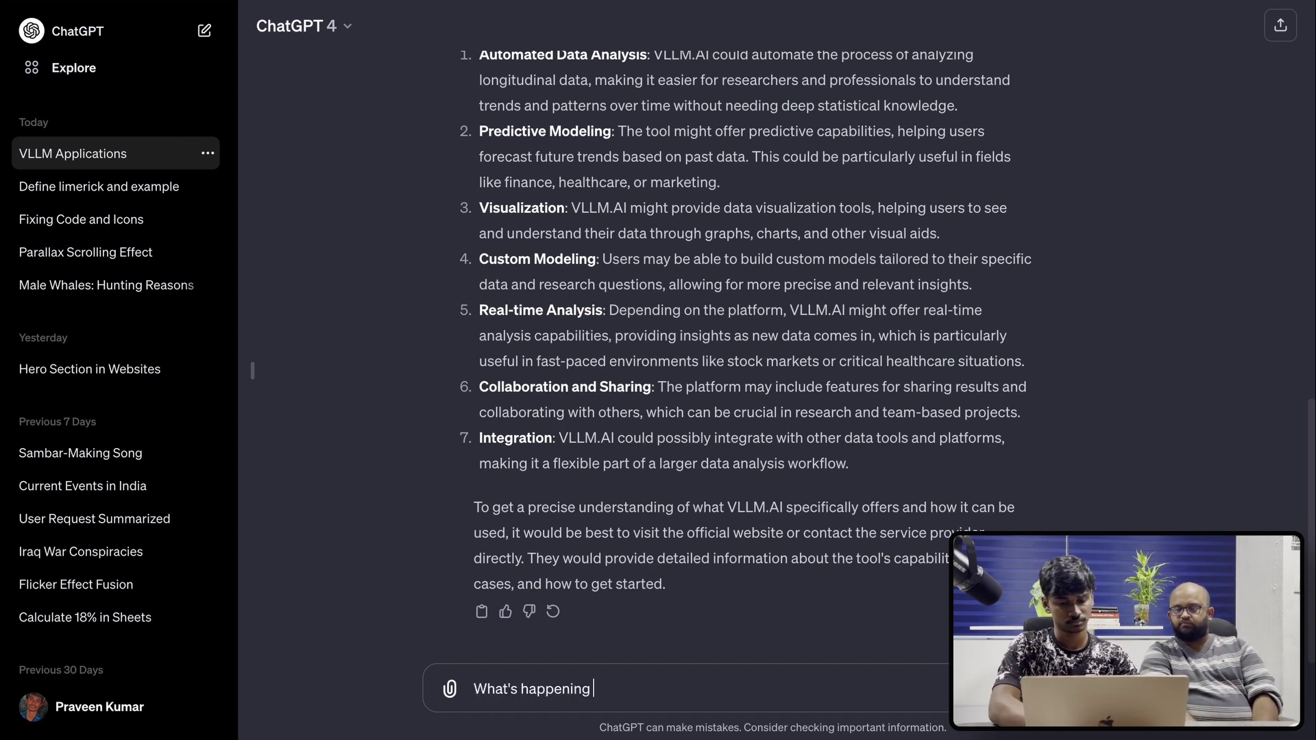
text(in India toda)
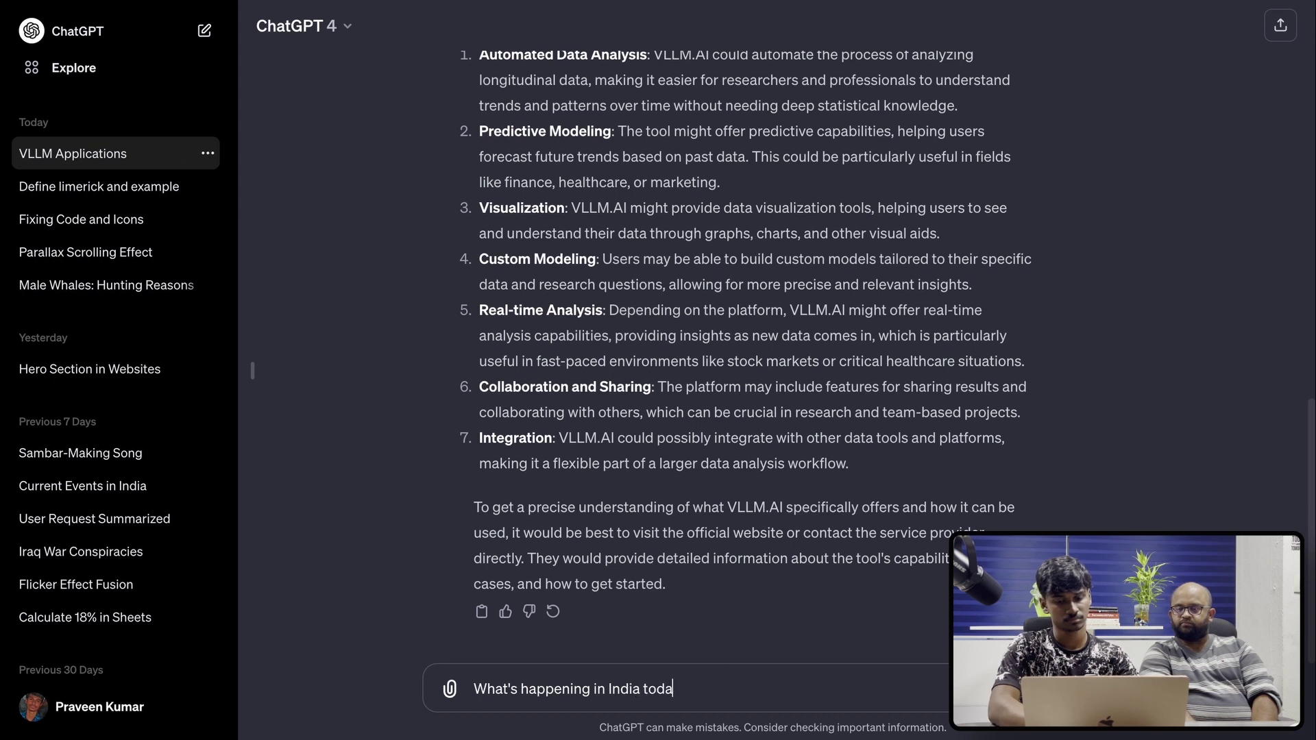
text(y in the woo)
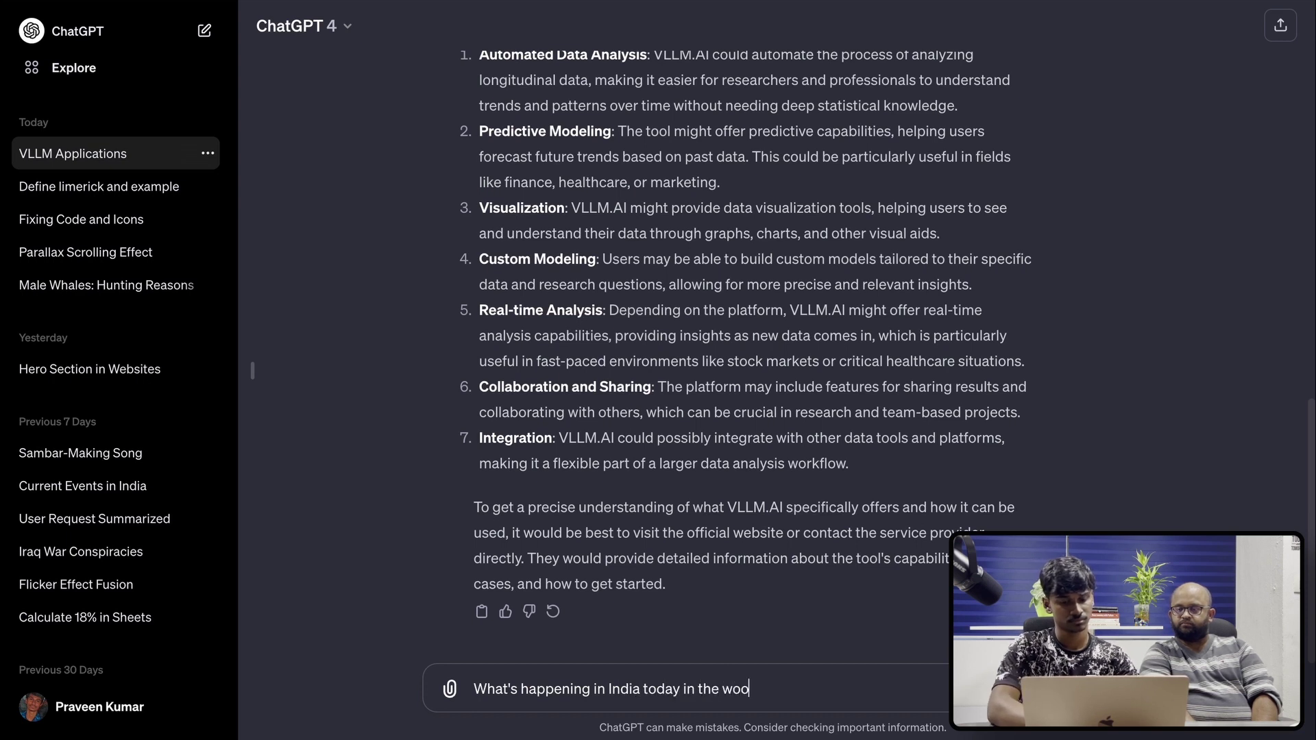
key(BackSpace)
text(rld od)
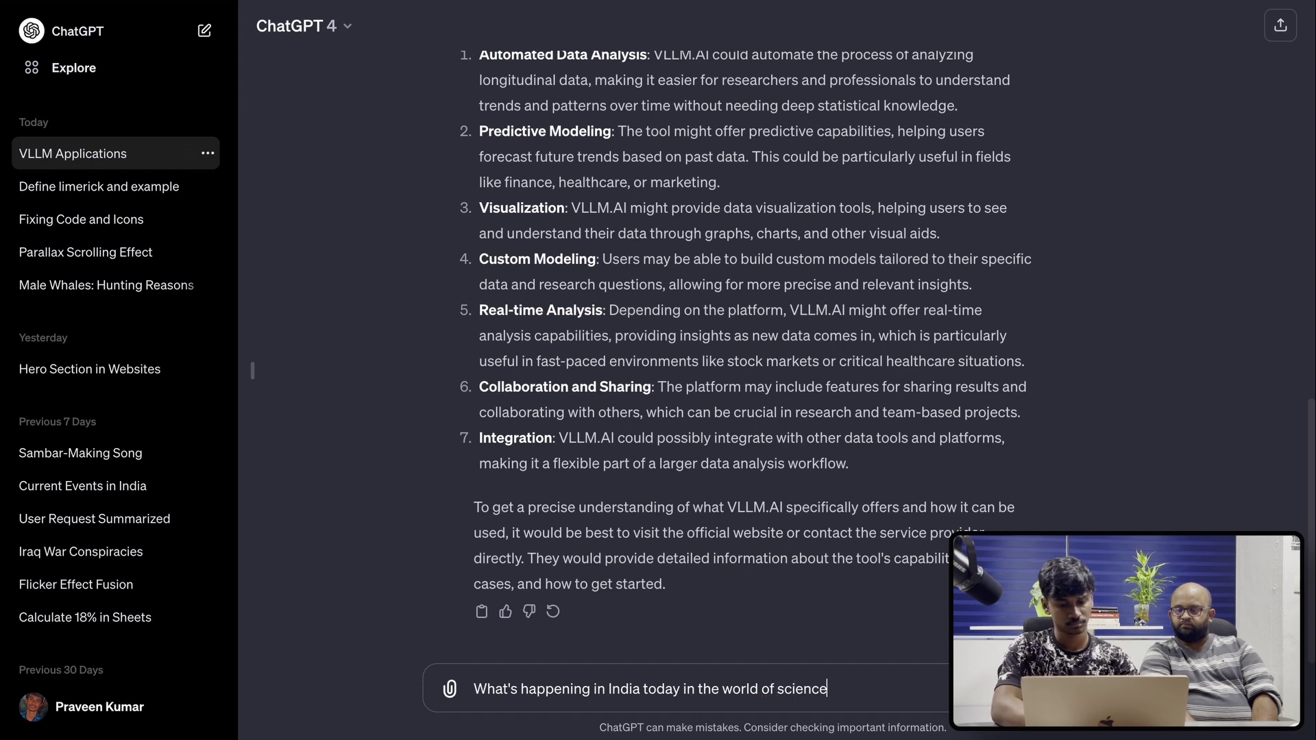
key(Return)
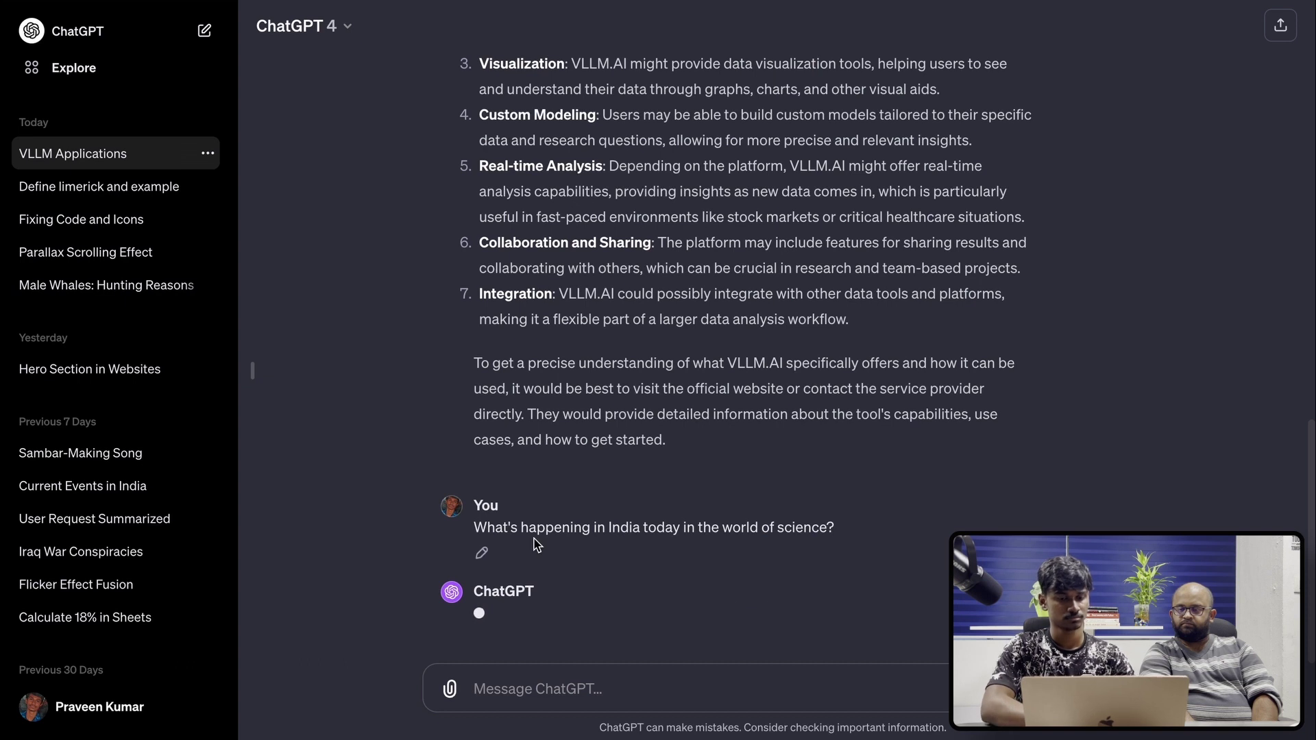
drag(471, 516, 873, 517)
click(936, 544)
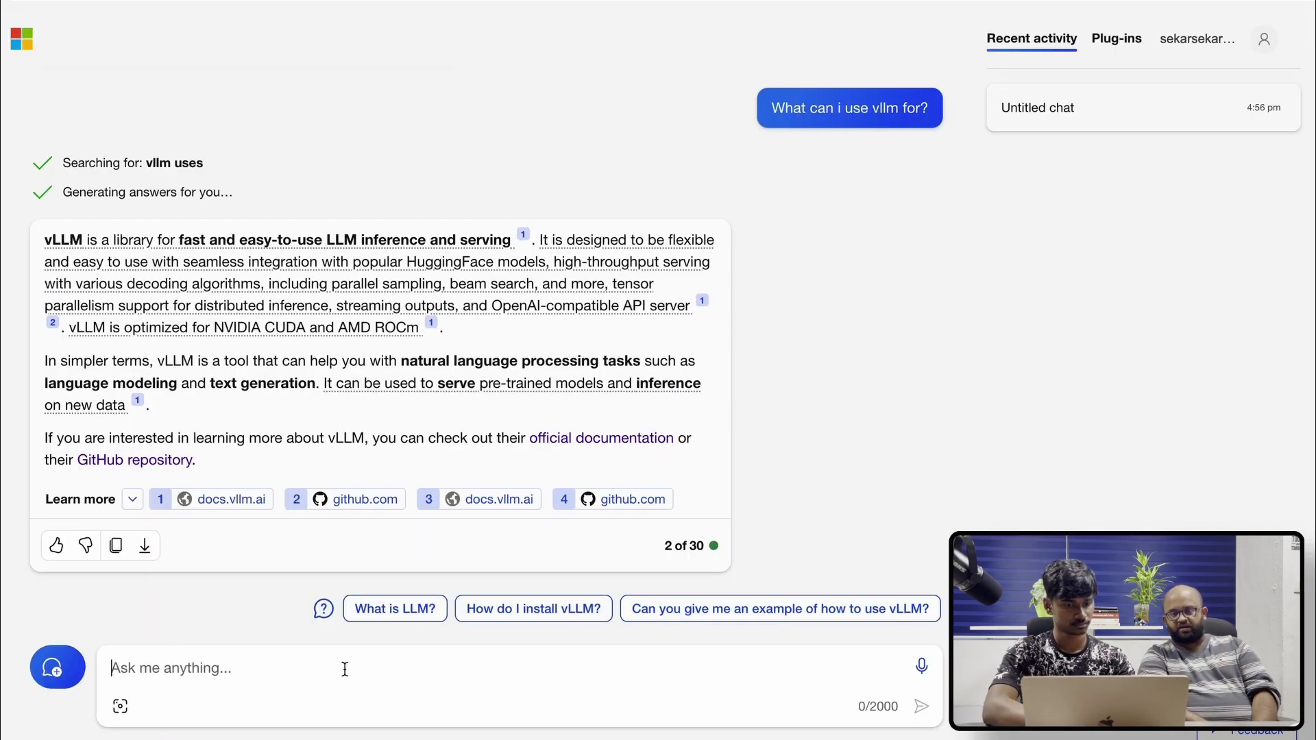
Paste the India science question into Copilot and send it
text(What's happening in India today in the world of science?)
key(Return)
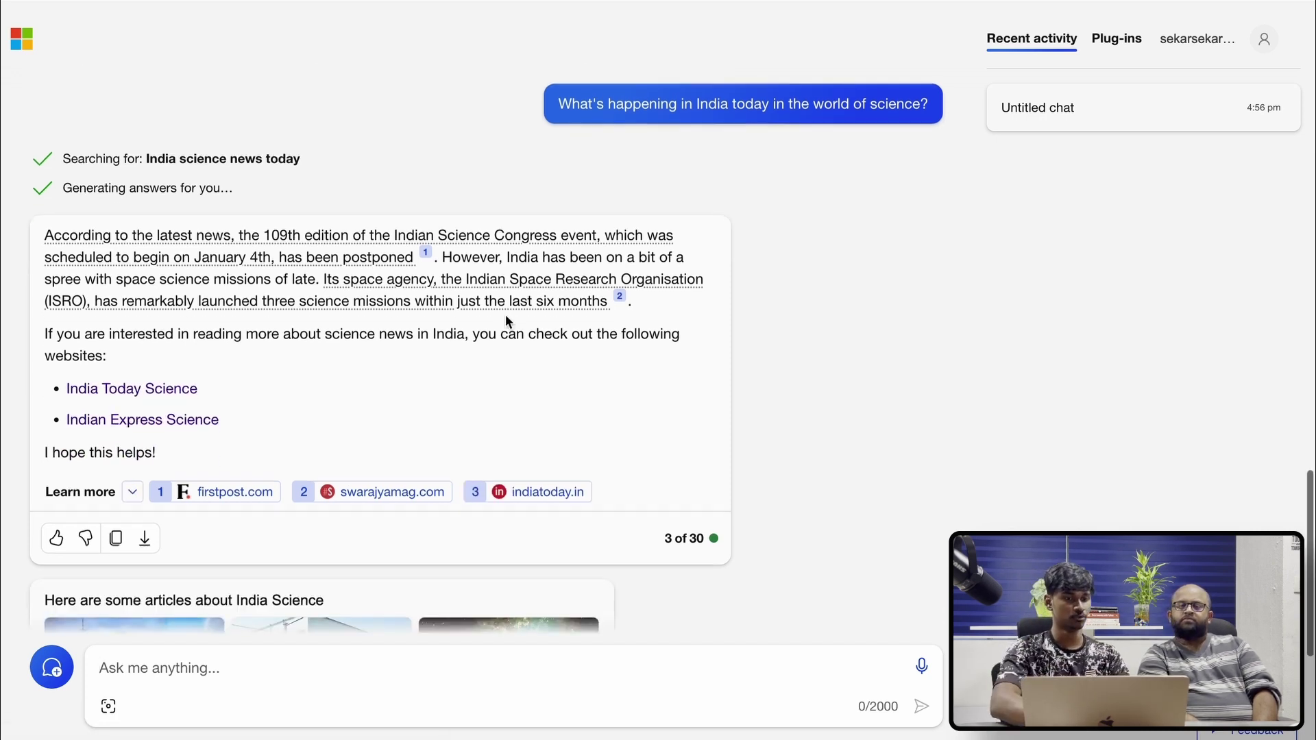
scroll(574, 278, up, 2)
scroll(574, 283, up, 8)
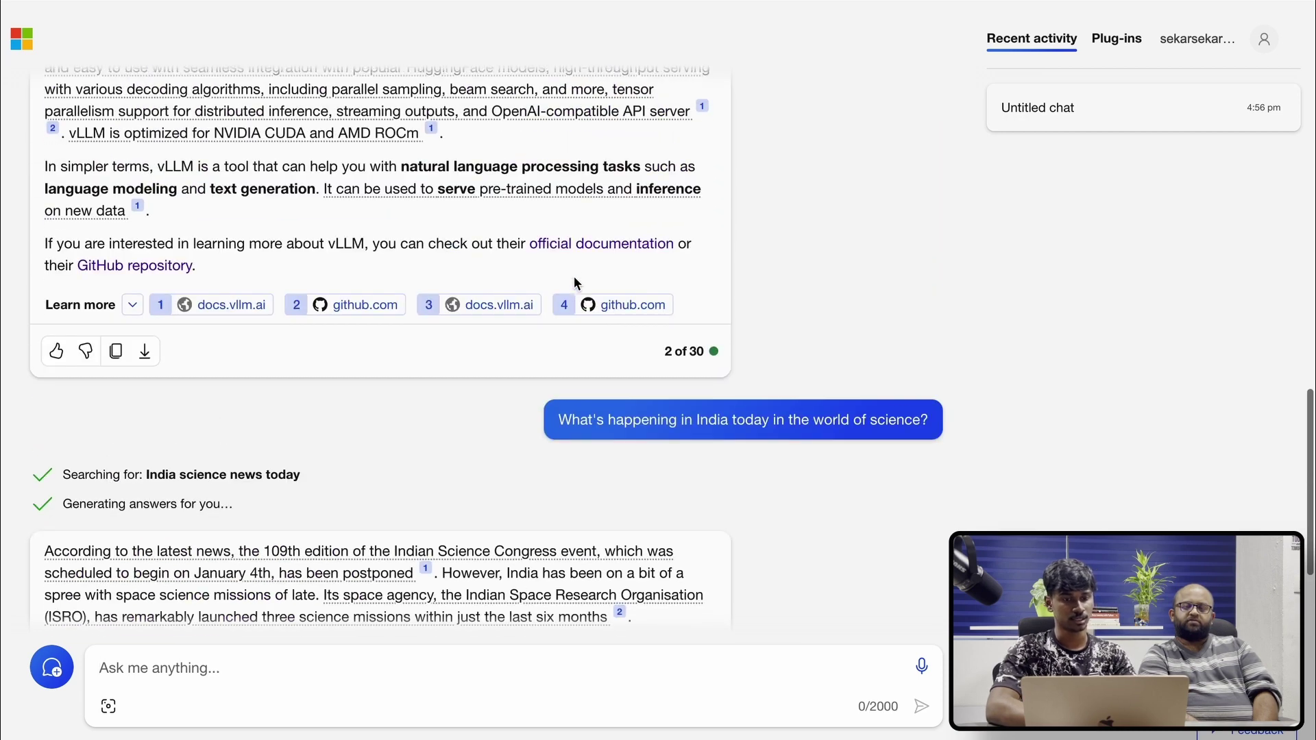
Scroll through Copilot's answer on the postponed 109th Indian Science Congress and ISRO's three missions
scroll(574, 283, down, 7)
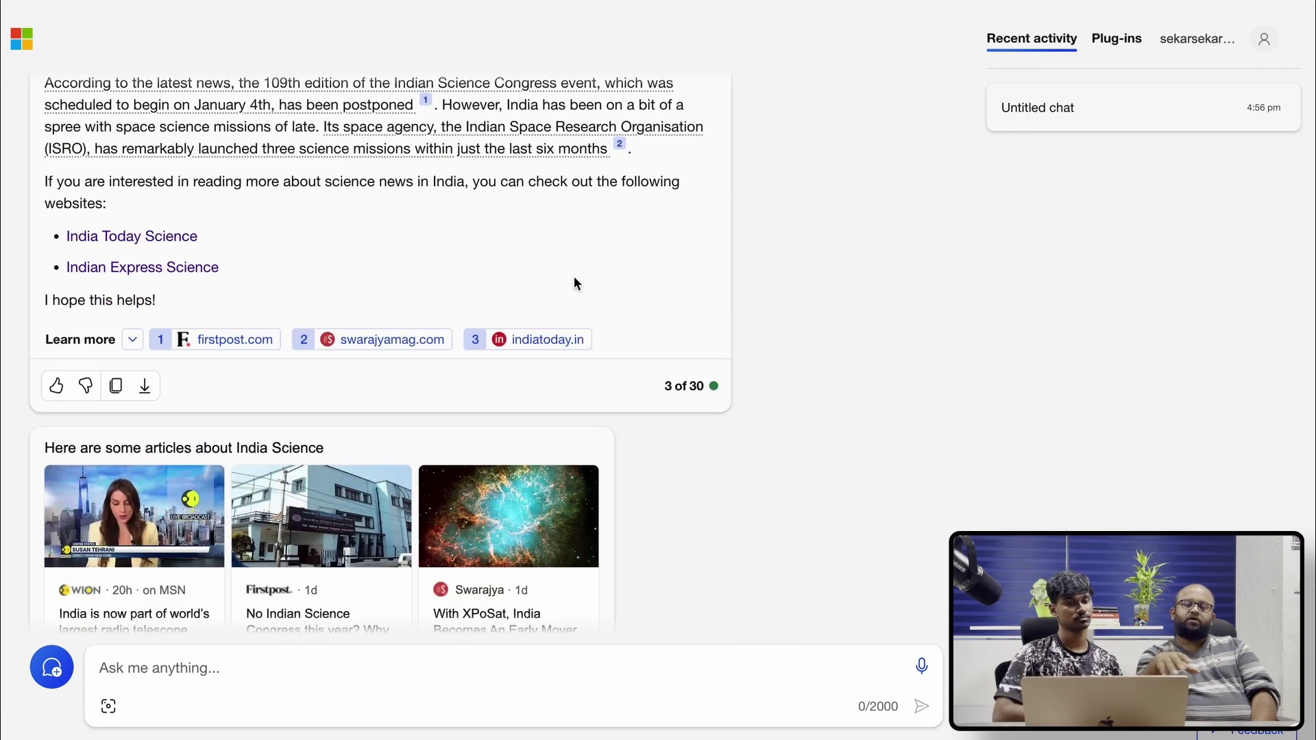
scroll(574, 281, up, 10)
scroll(879, 323, down, 10)
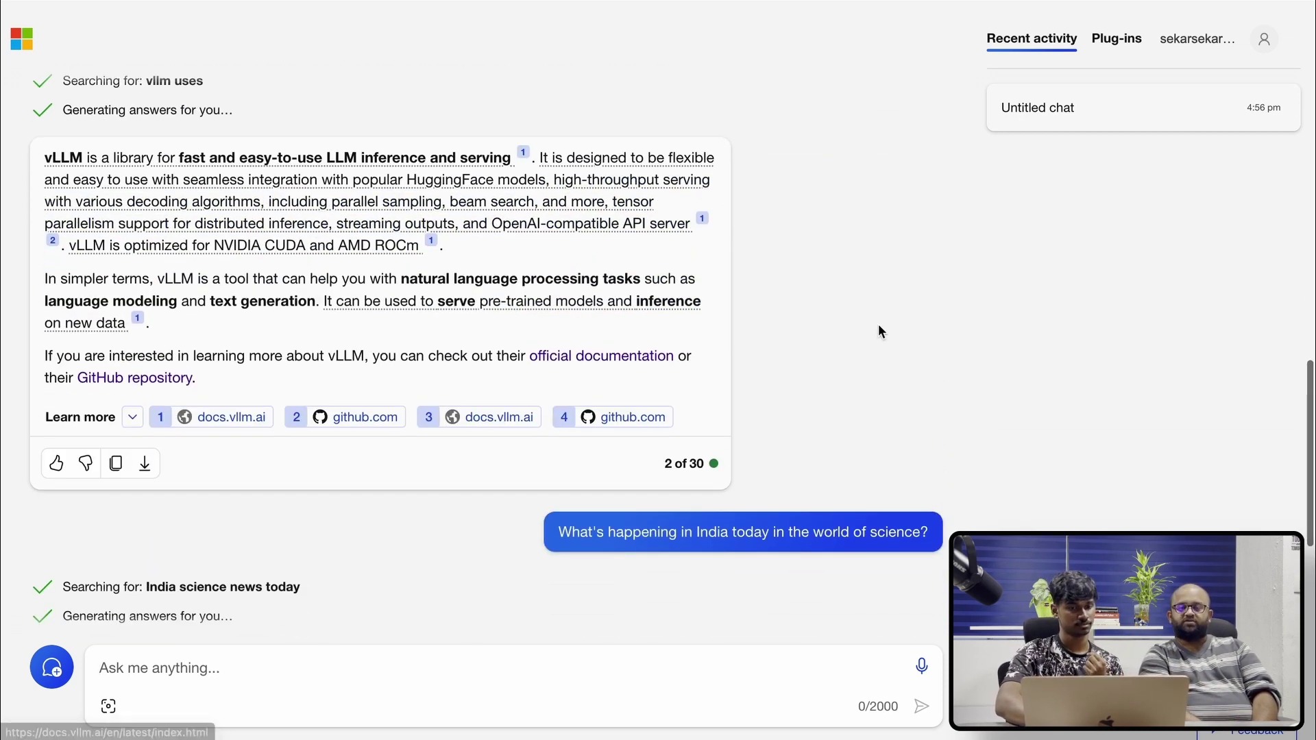
scroll(879, 325, up, 5)
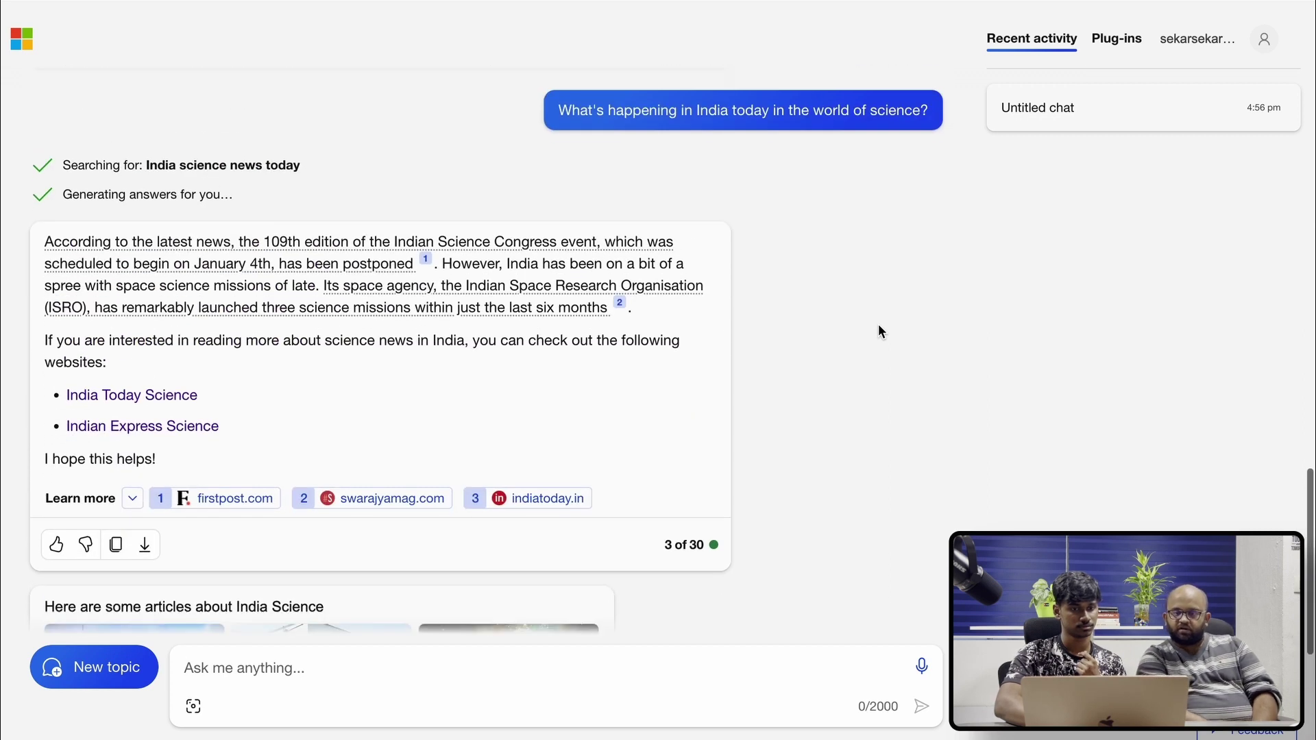
scroll(879, 325, down, 1)
scroll(879, 326, down, 4)
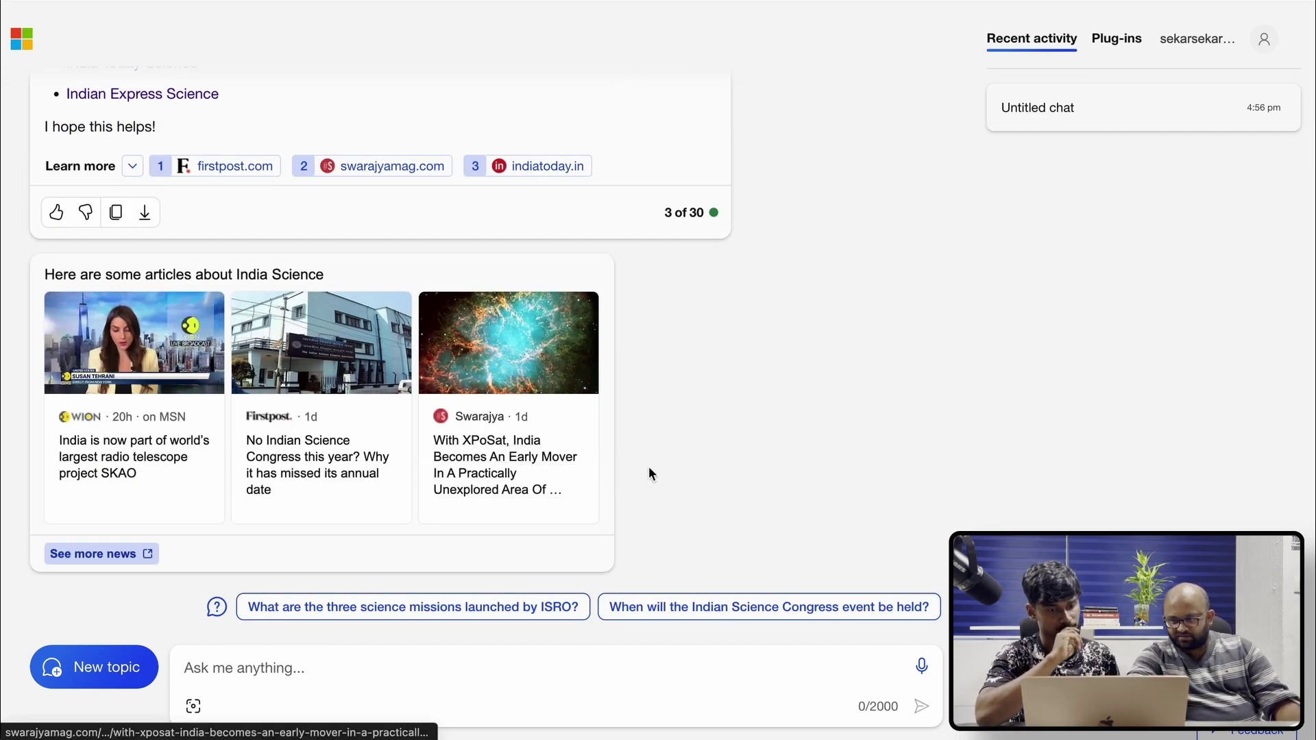
scroll(682, 504, up, 5)
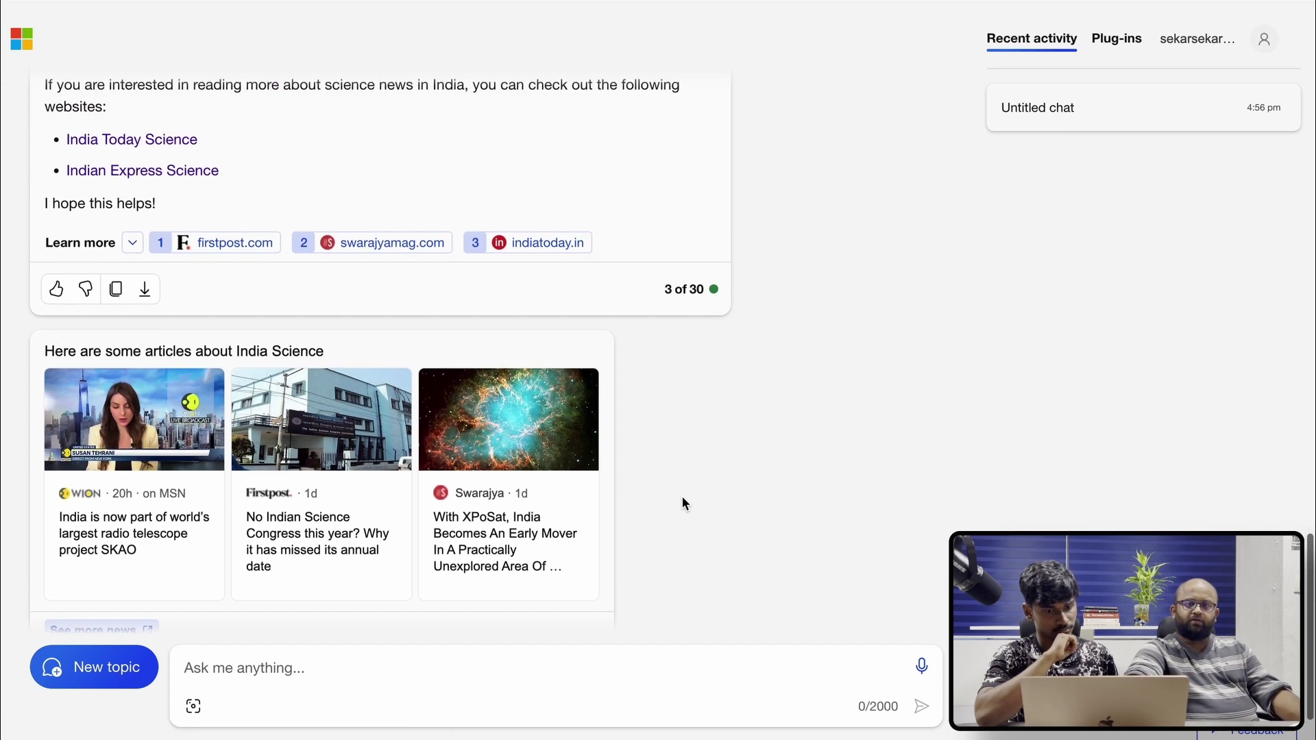
scroll(683, 504, down, 5)
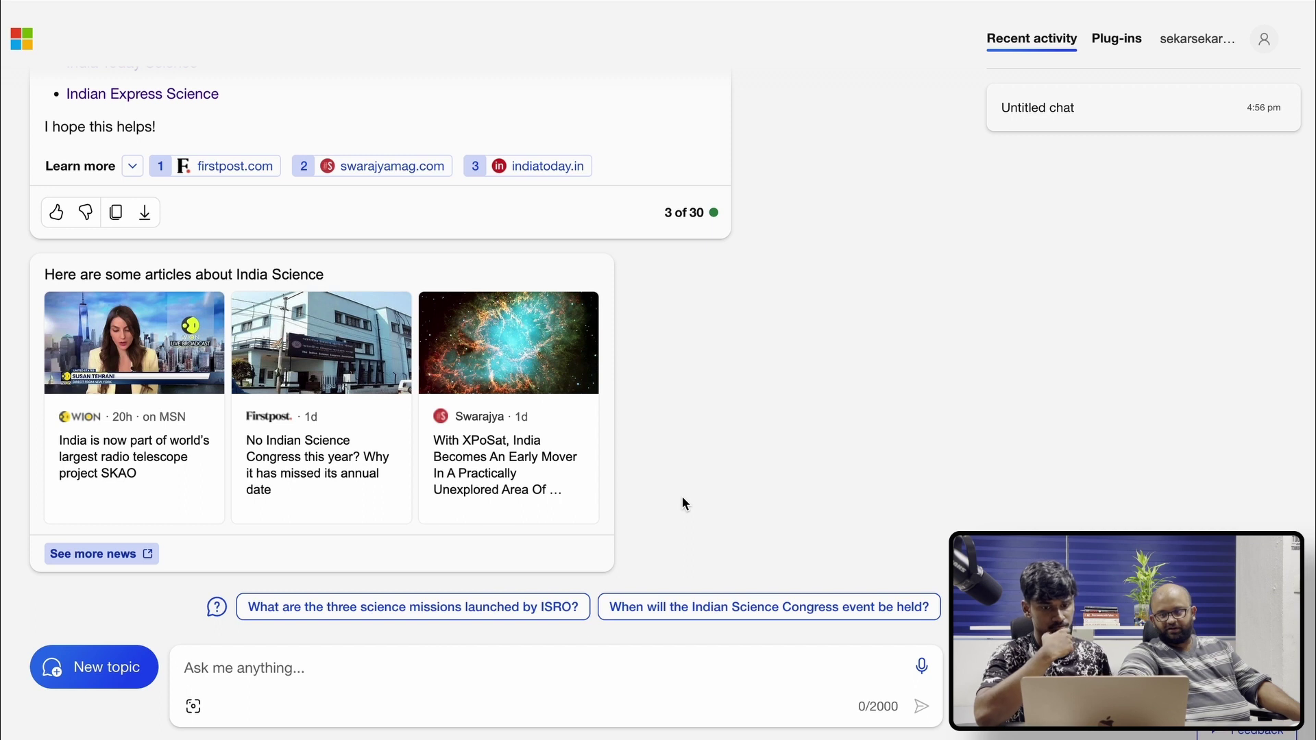
scroll(683, 504, up, 4)
scroll(681, 496, up, 1)
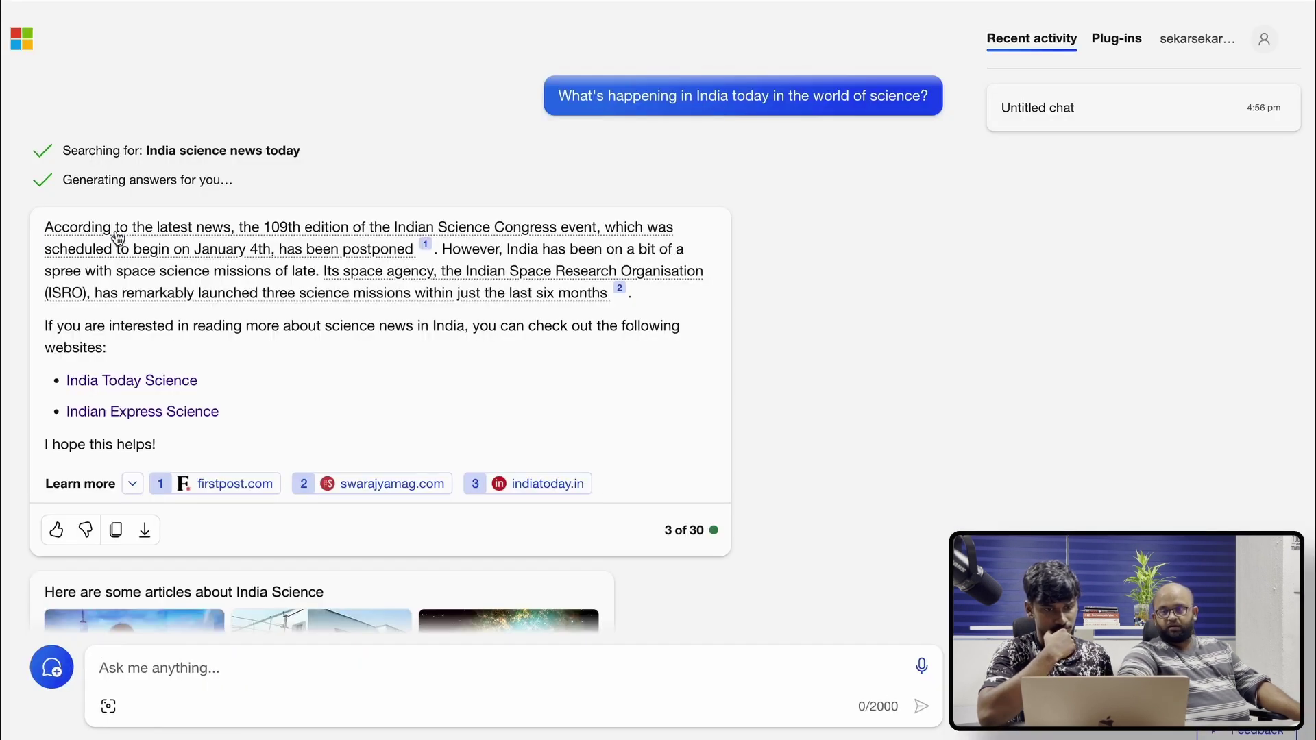
mouse_move(117, 238)
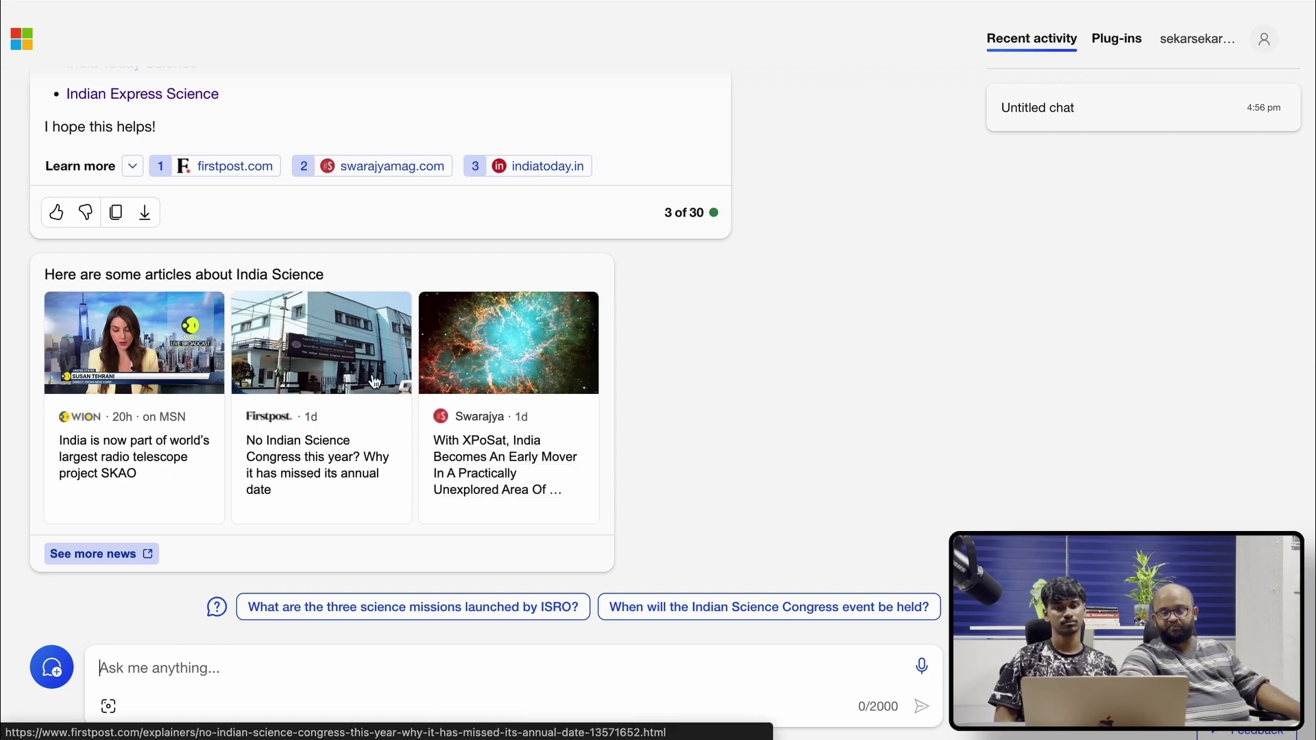
Open the vLLM documentation cited in Copilot's vLLM answer in a new tab
scroll(508, 394, up, 7)
scroll(511, 397, up, 1)
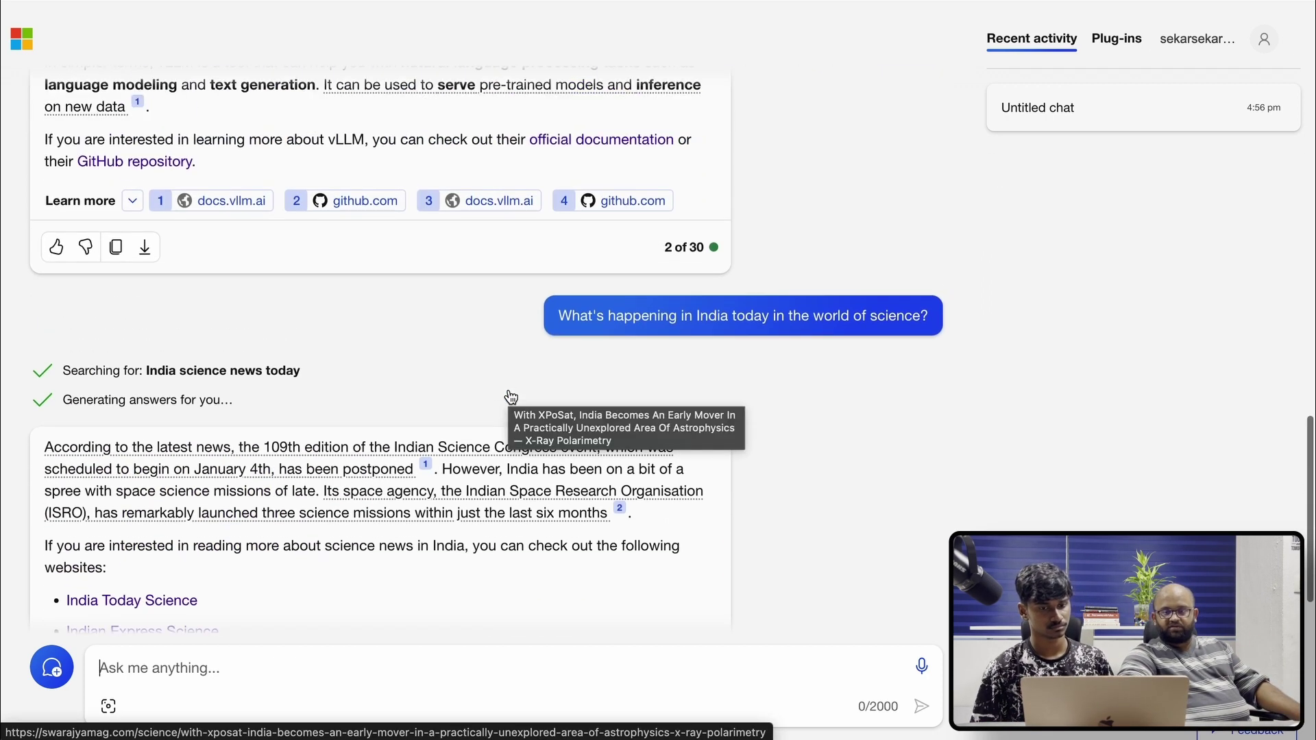
scroll(771, 344, up, 3)
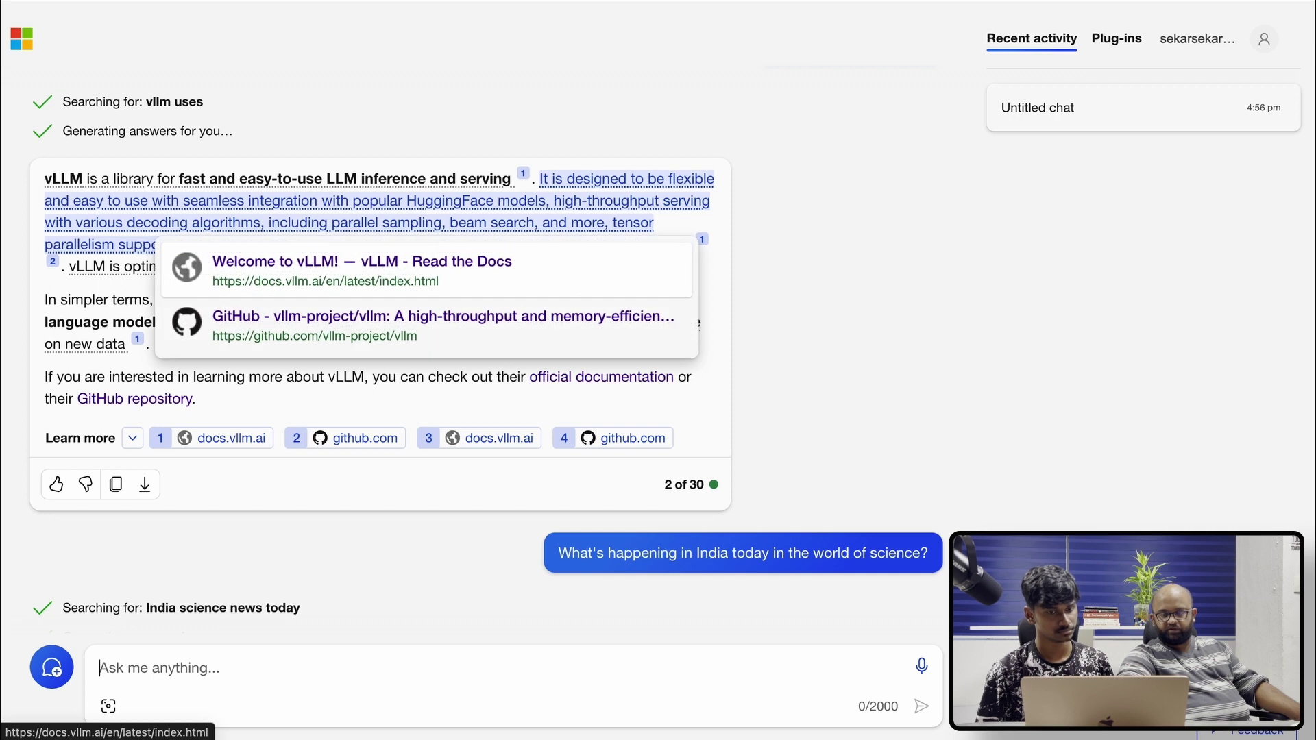
right_click(426, 229)
click(458, 240)
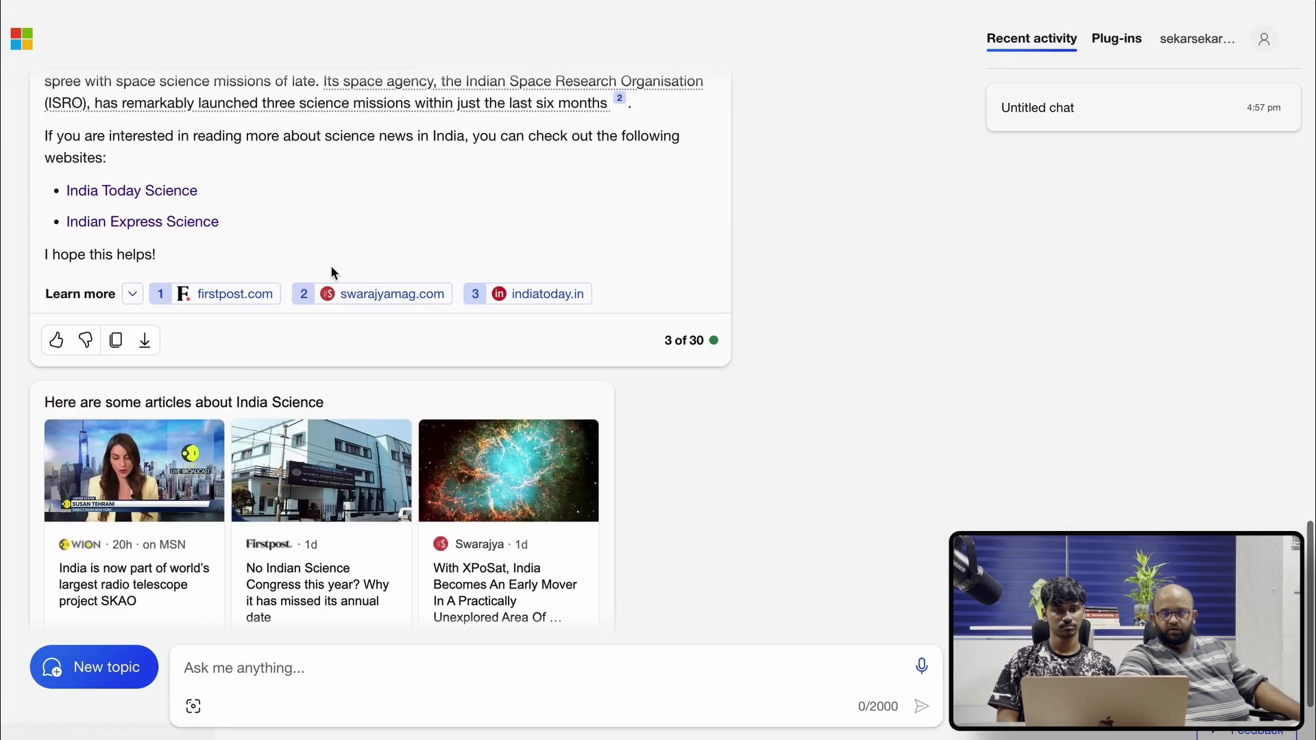
scroll(333, 275, up, 4)
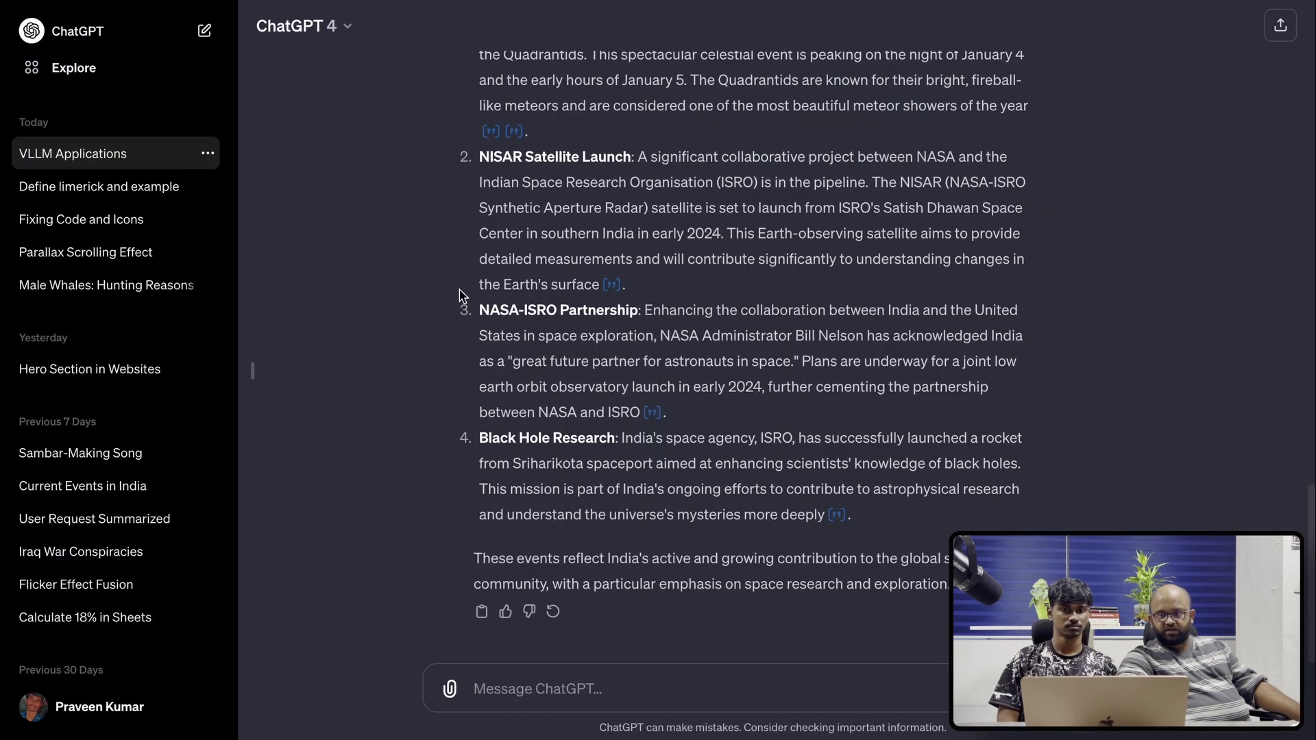
Highlight GPT-4's India science answer from its intro through the NASA-ISRO item
scroll(459, 296, up, 3)
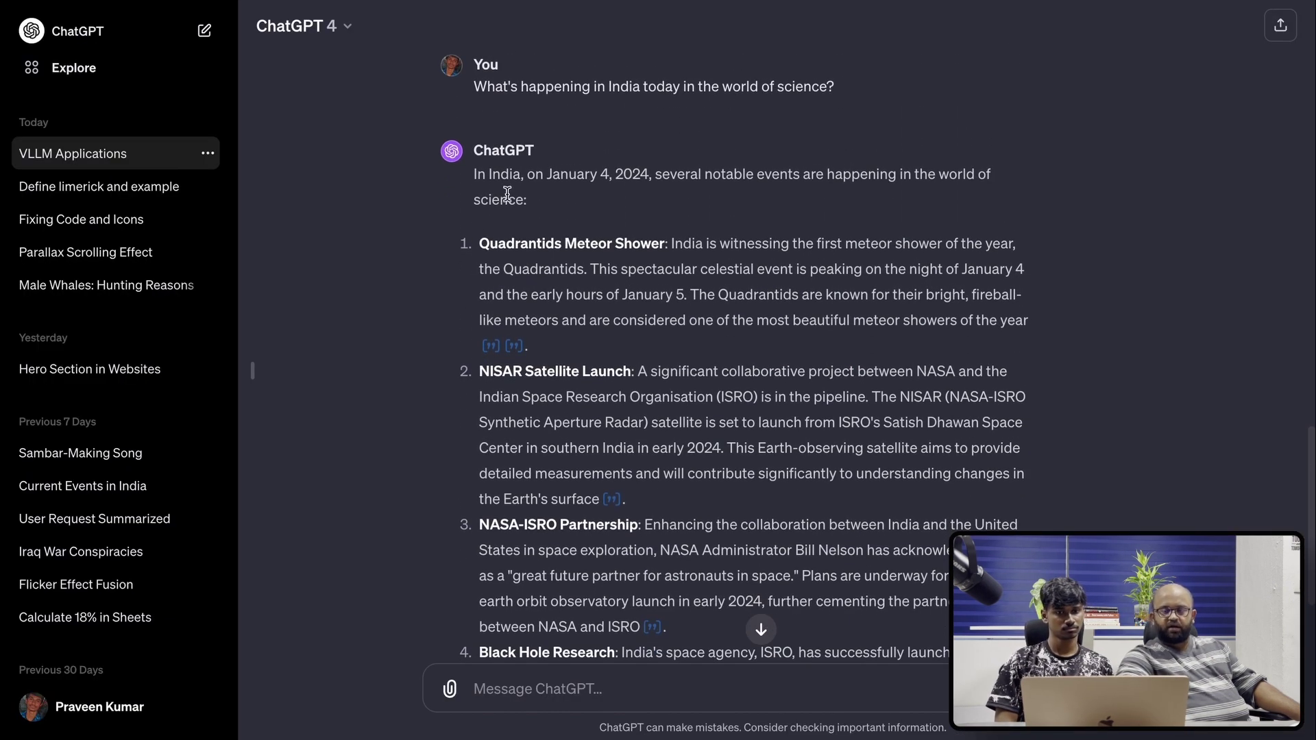
drag(475, 176, 695, 646)
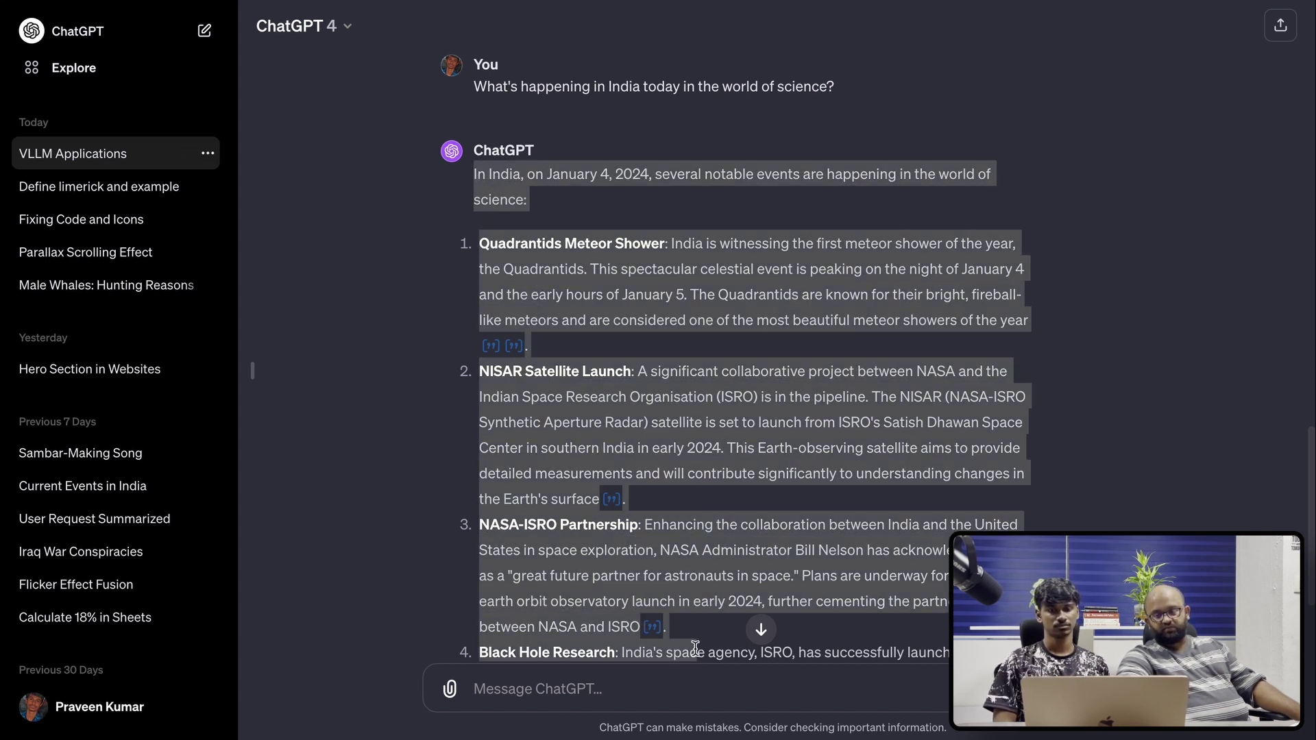
scroll(695, 648, down, 3)
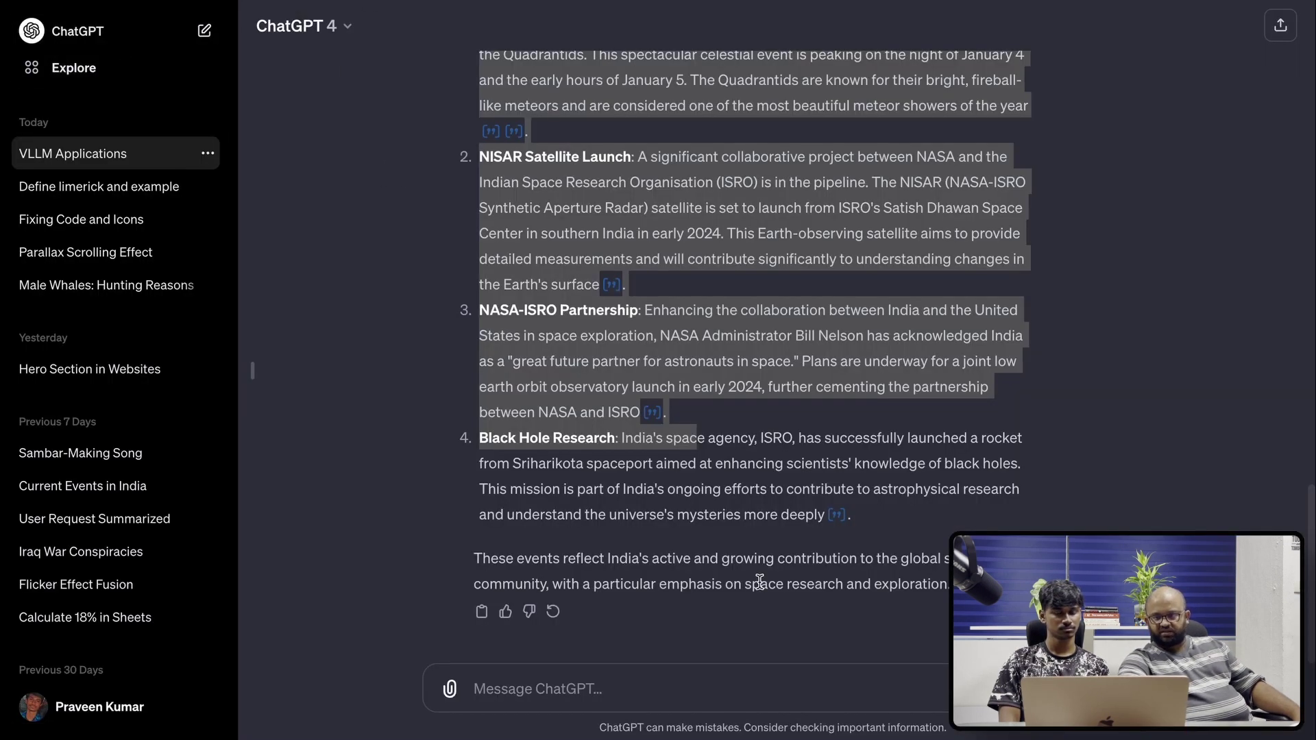
View the model choices and leave ChatGPT set to GPT-4
click(322, 23)
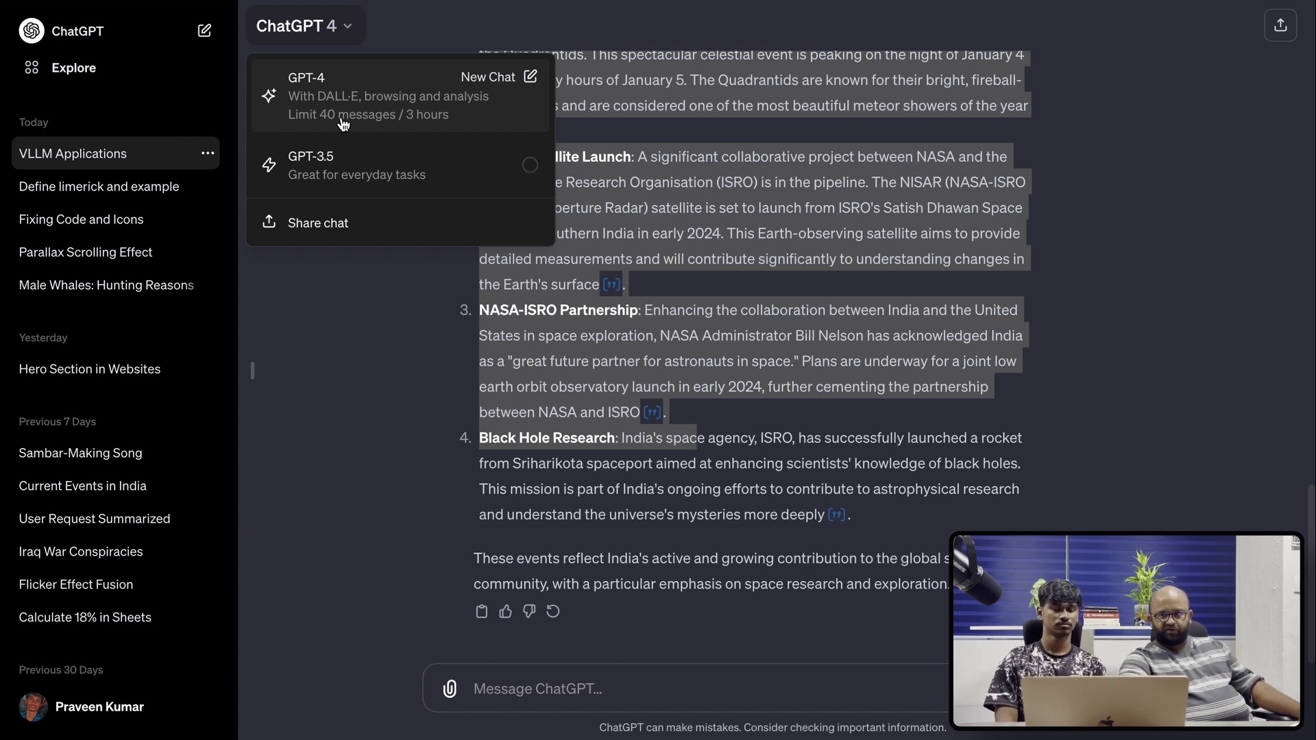
click(325, 353)
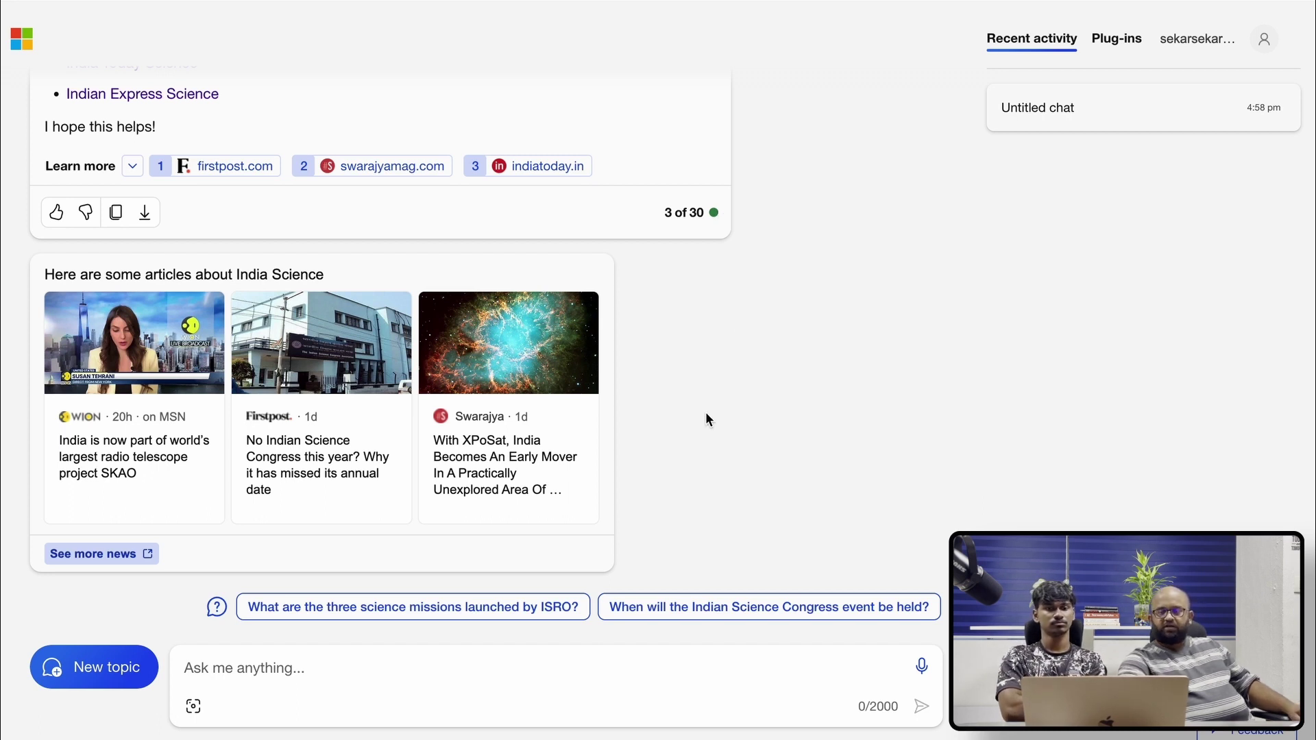
Reload Copilot and ask 'Can you tell me what's today news in india?'
scroll(774, 416, up, 3)
scroll(774, 416, down, 3)
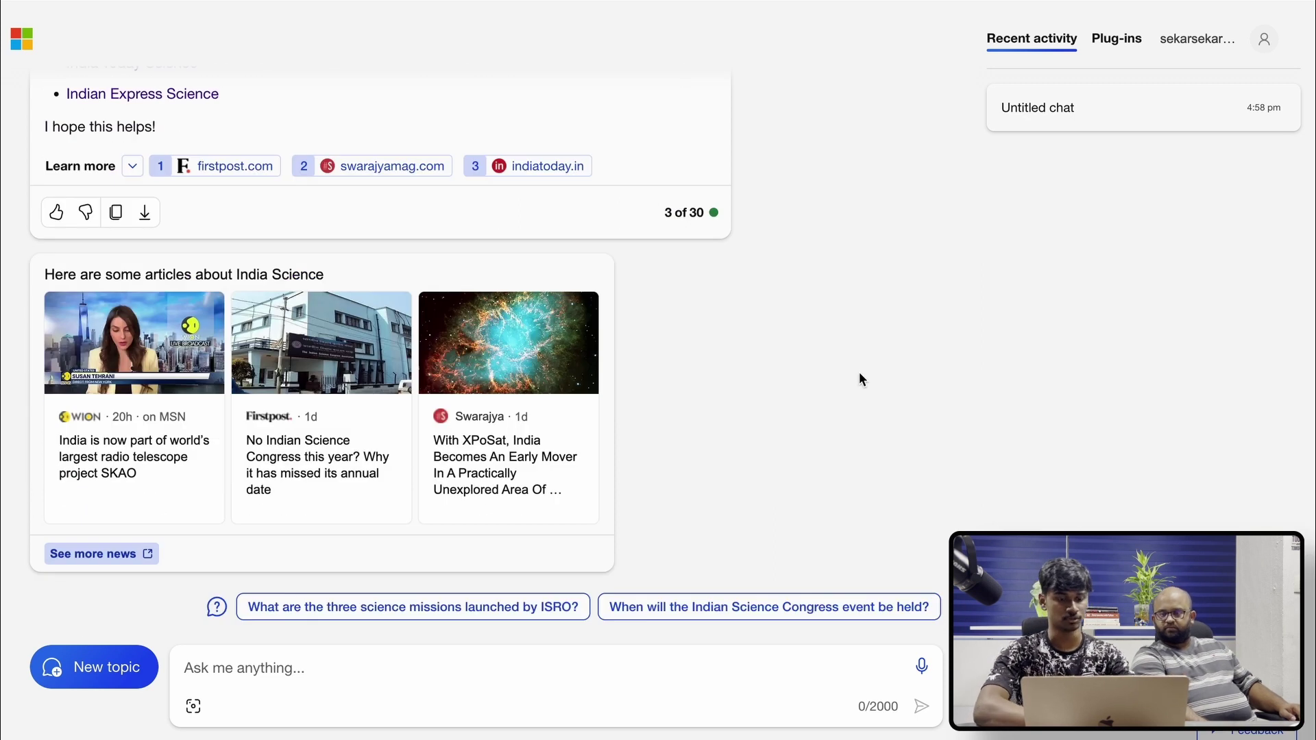
key(super+r)
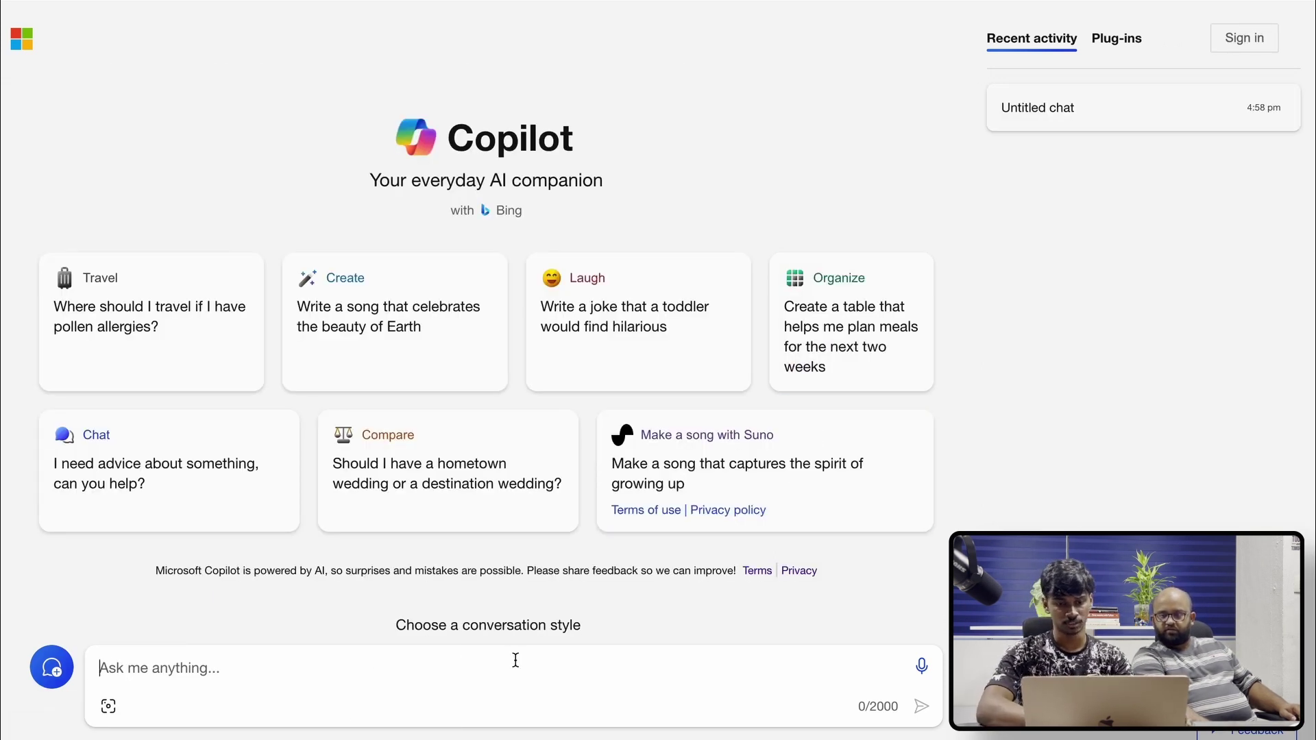
text(Can you)
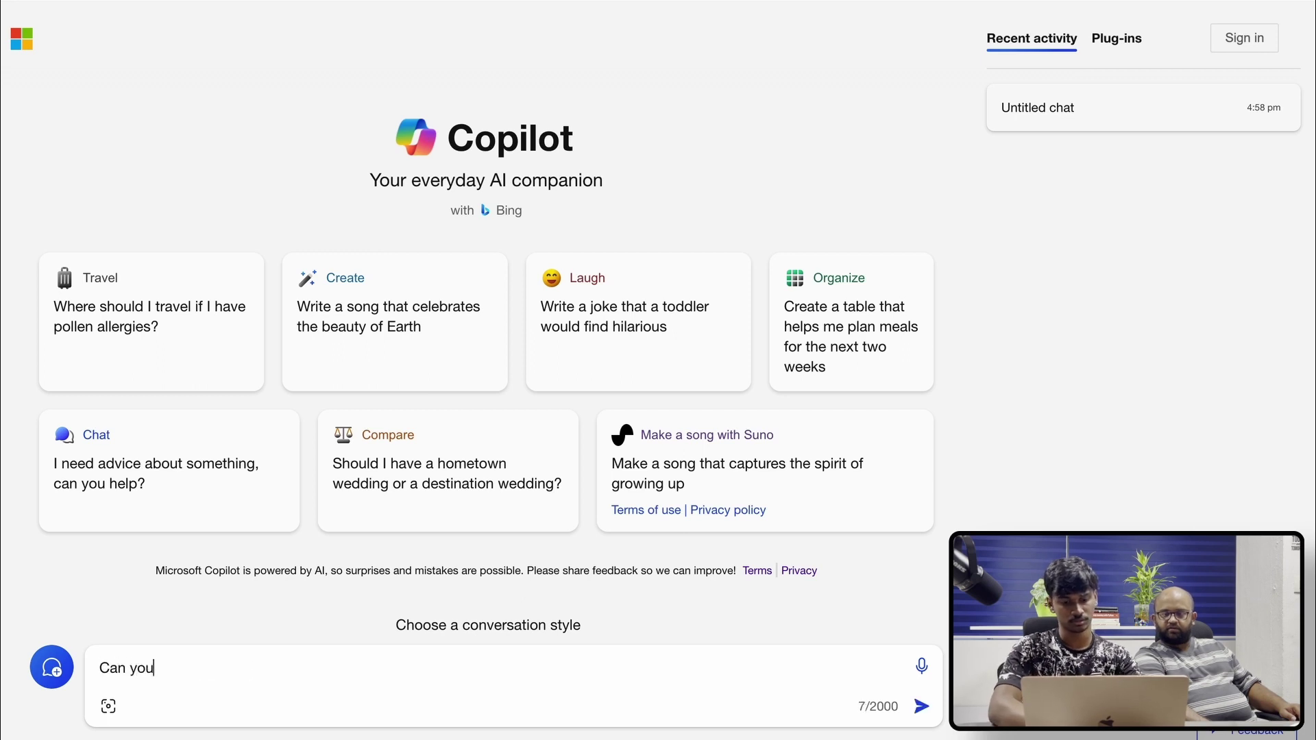
text( tell me wh)
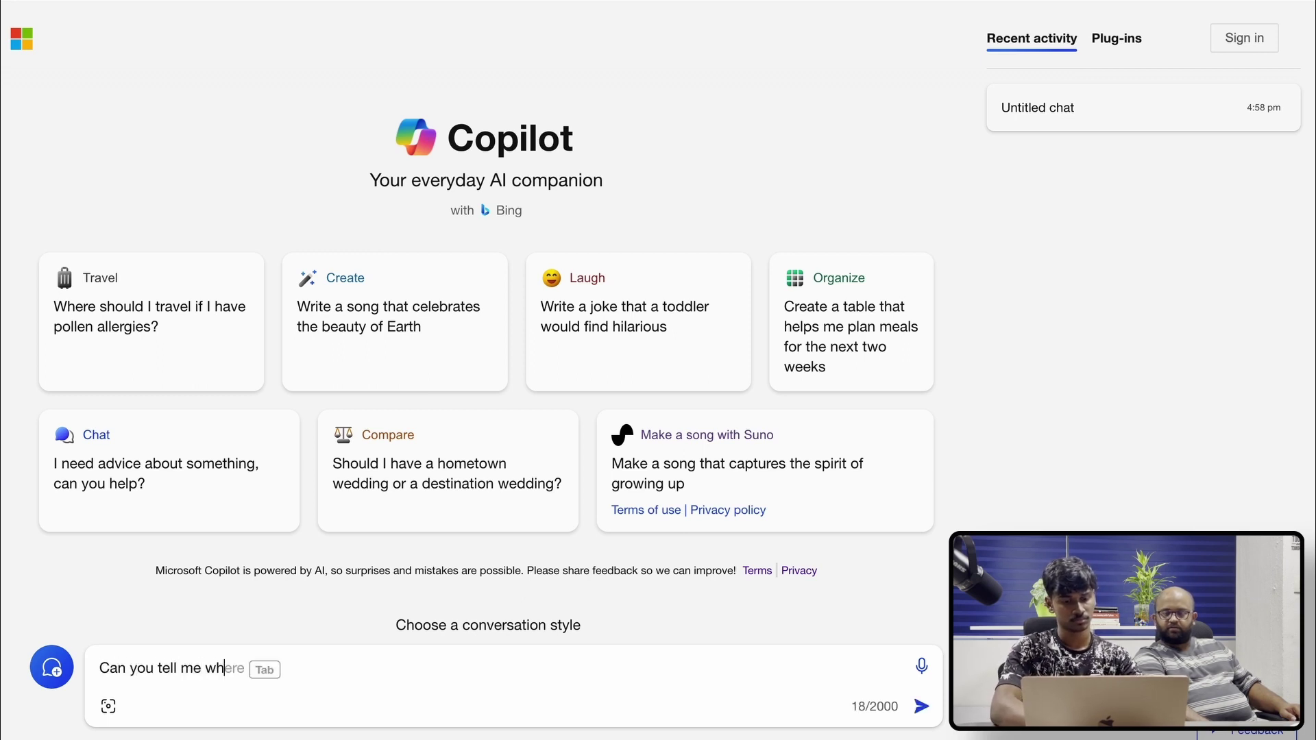
text(at's the)
key(BackSpace)
text(oday news)
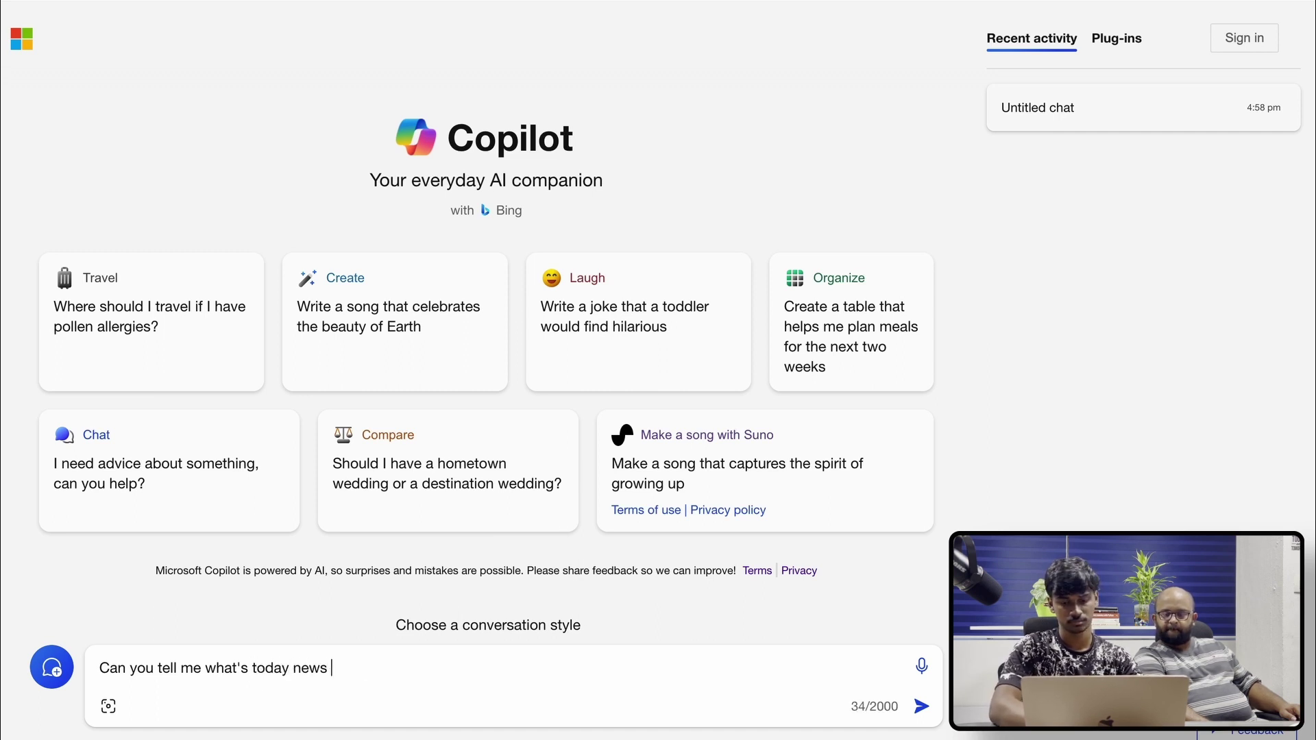
text( in india?)
key(Return)
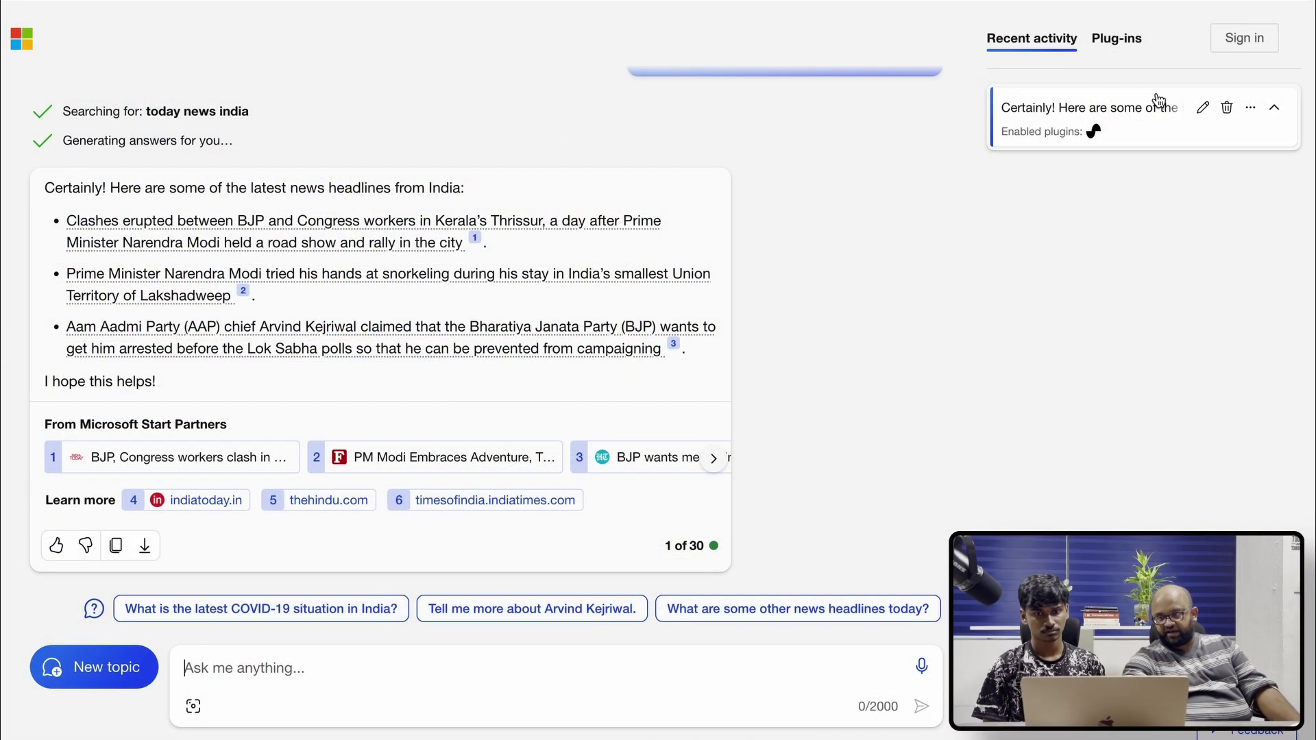
Show the Copilot plug-ins list and try enabling Instacart, which calls for a new topic
click(1118, 40)
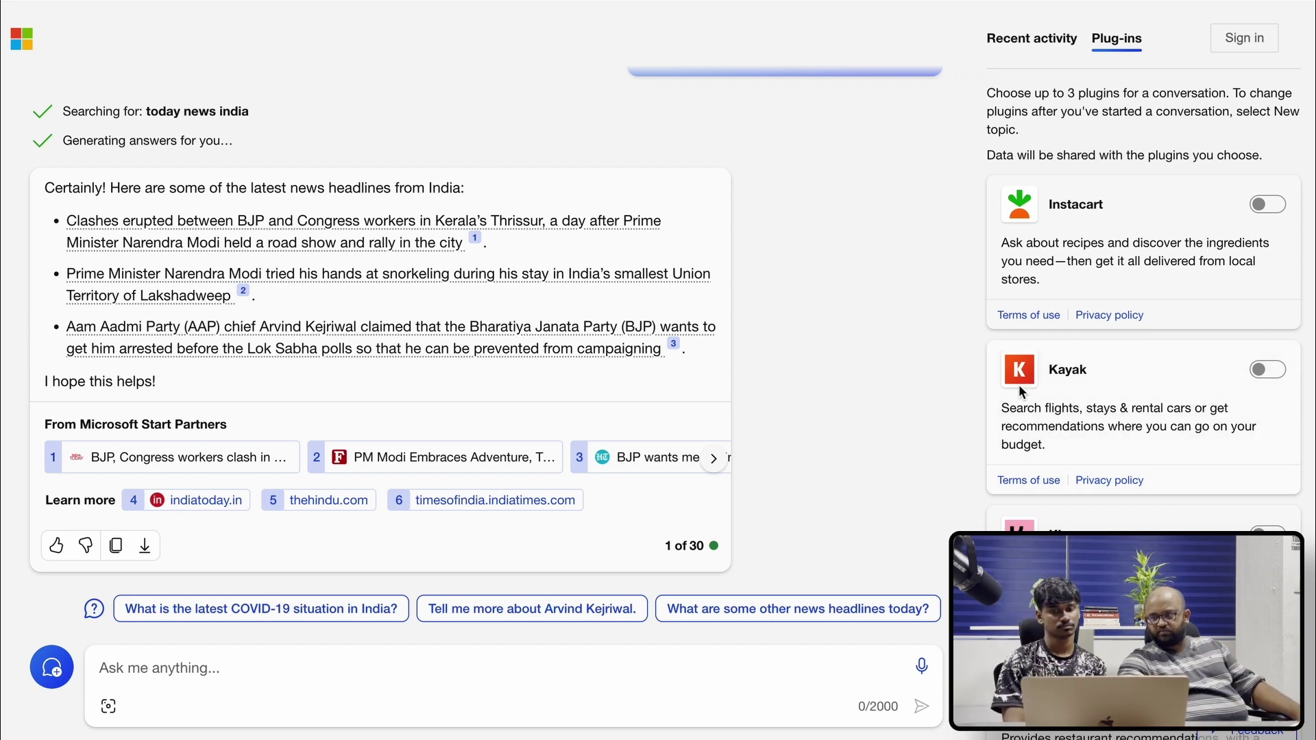
scroll(1020, 388, down, 4)
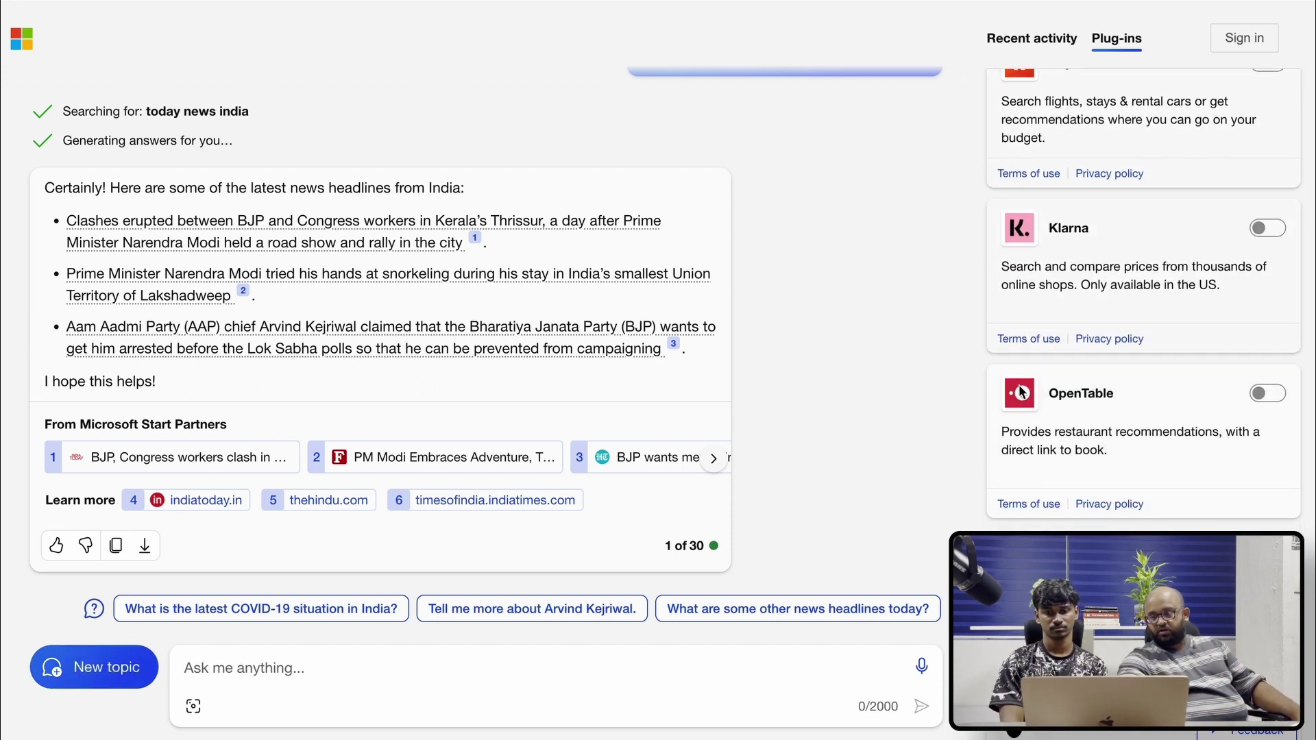
scroll(1020, 388, down, 3)
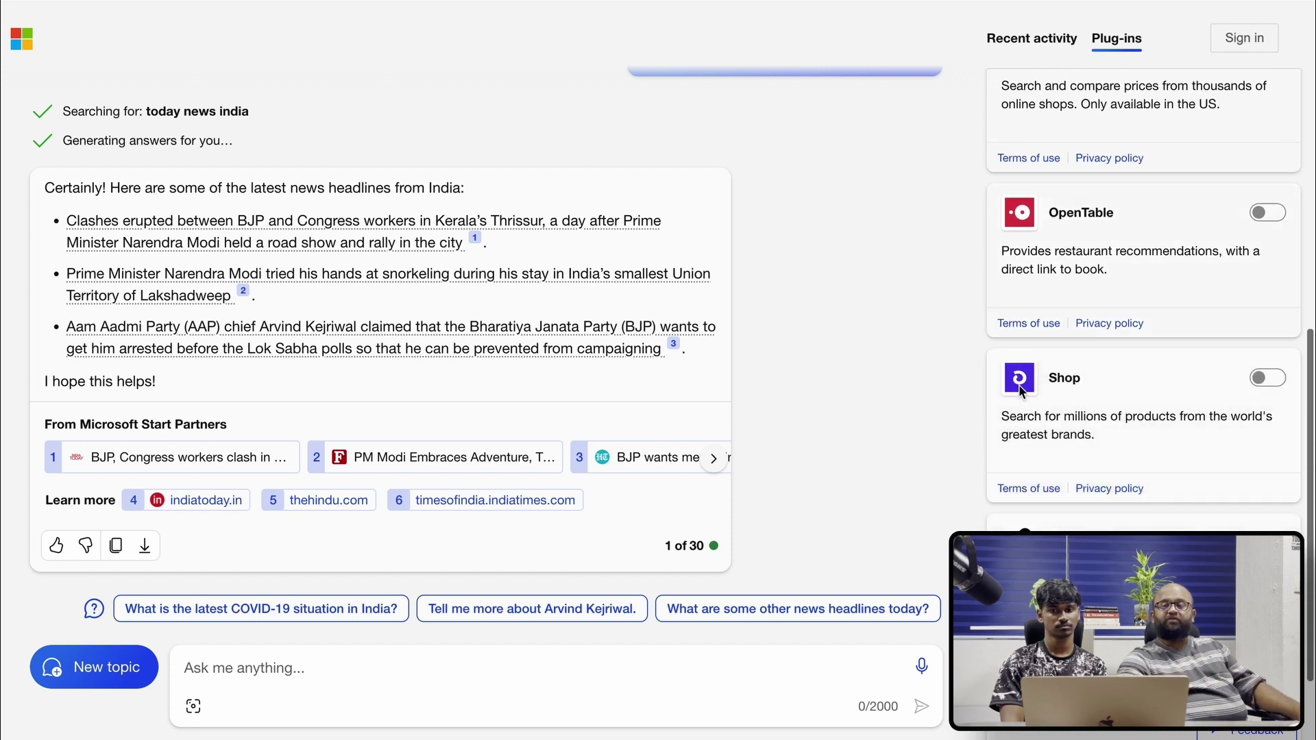
scroll(1019, 385, up, 7)
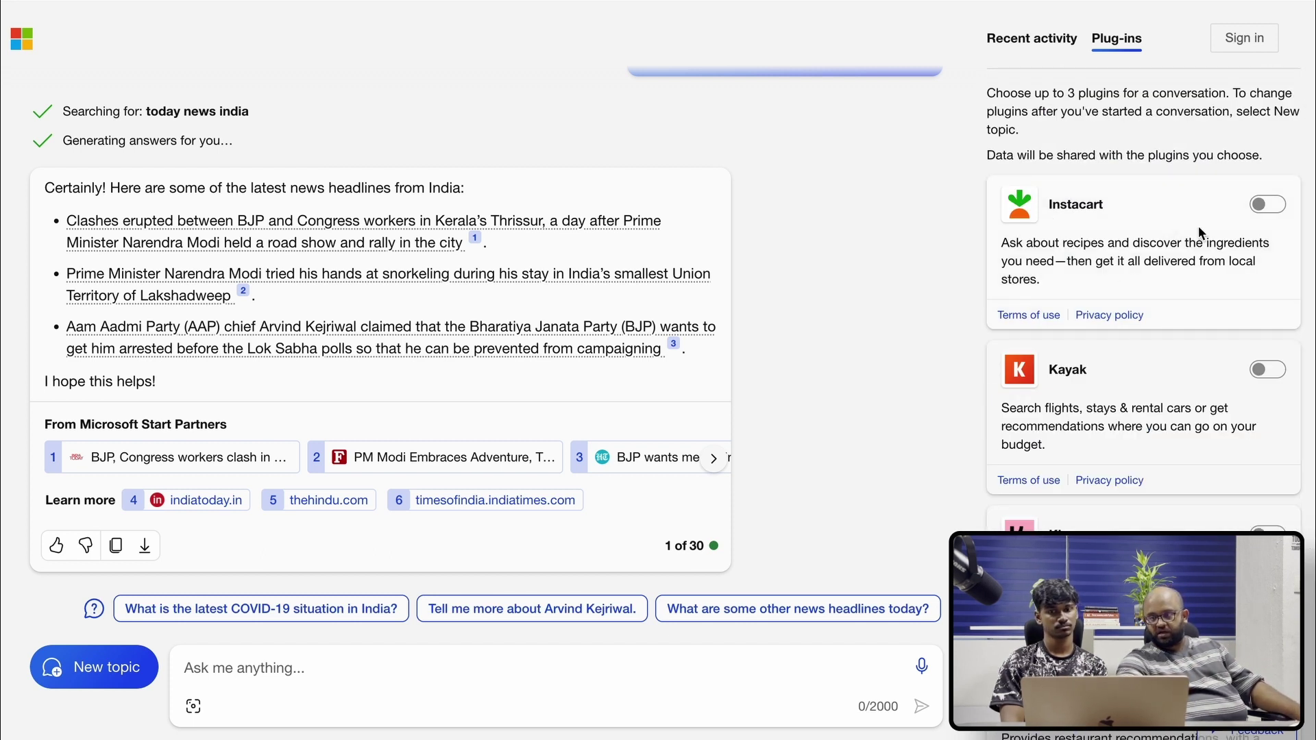
click(1271, 205)
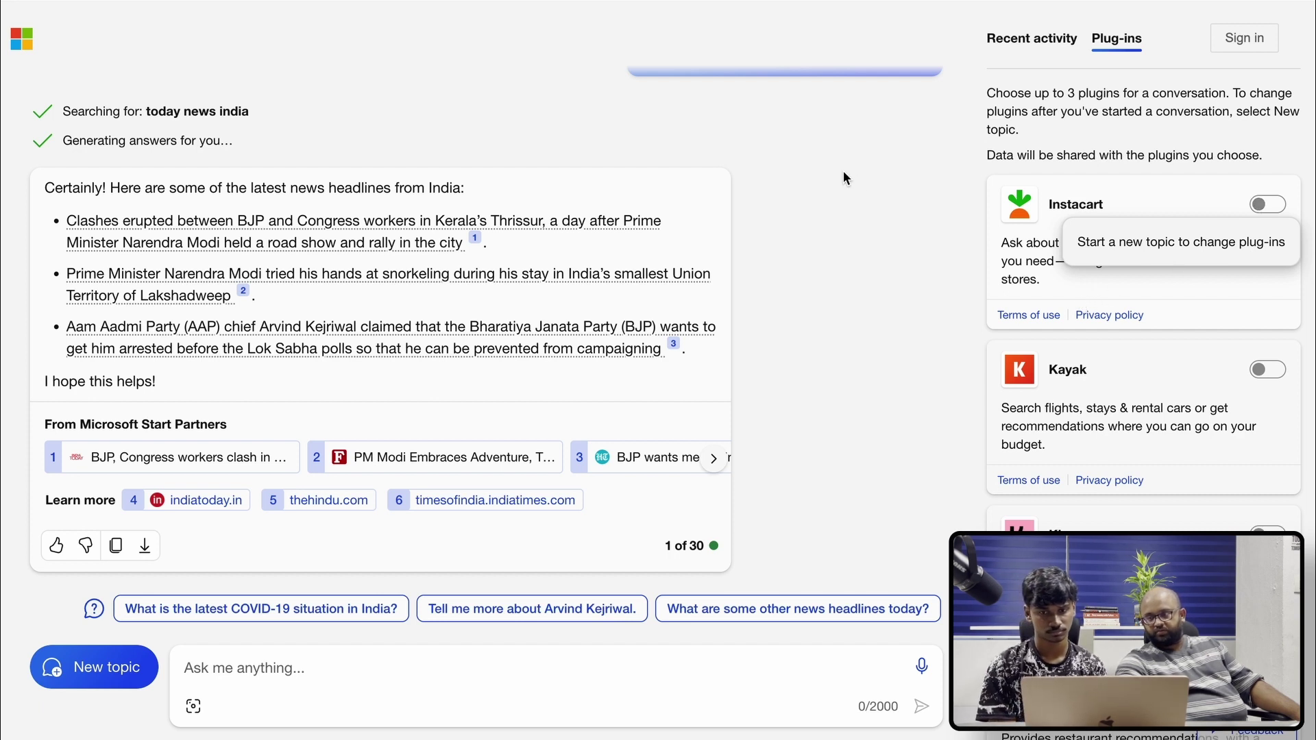
scroll(339, 296, up, 1)
scroll(339, 296, down, 1)
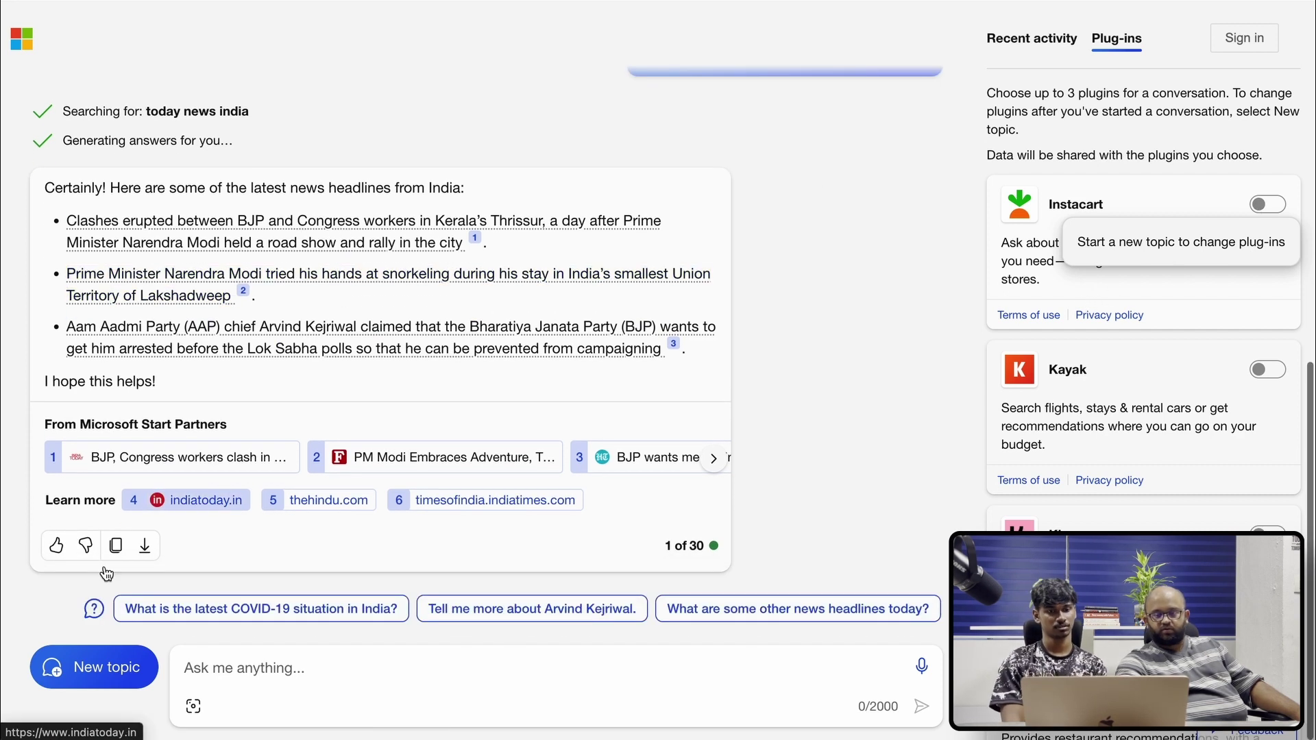
Start a new topic and pick the 'Show me recipes' suggestion to get recipe ideas
click(101, 690)
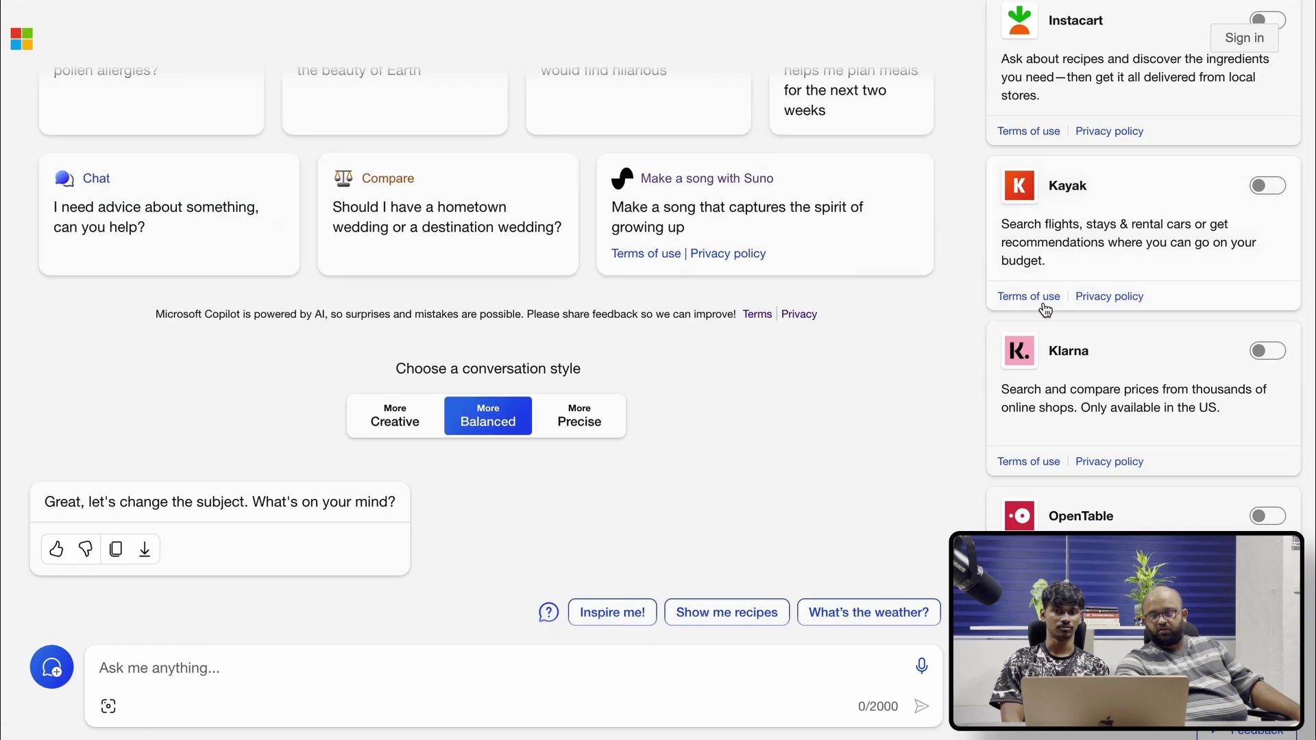
scroll(1002, 303, up, 5)
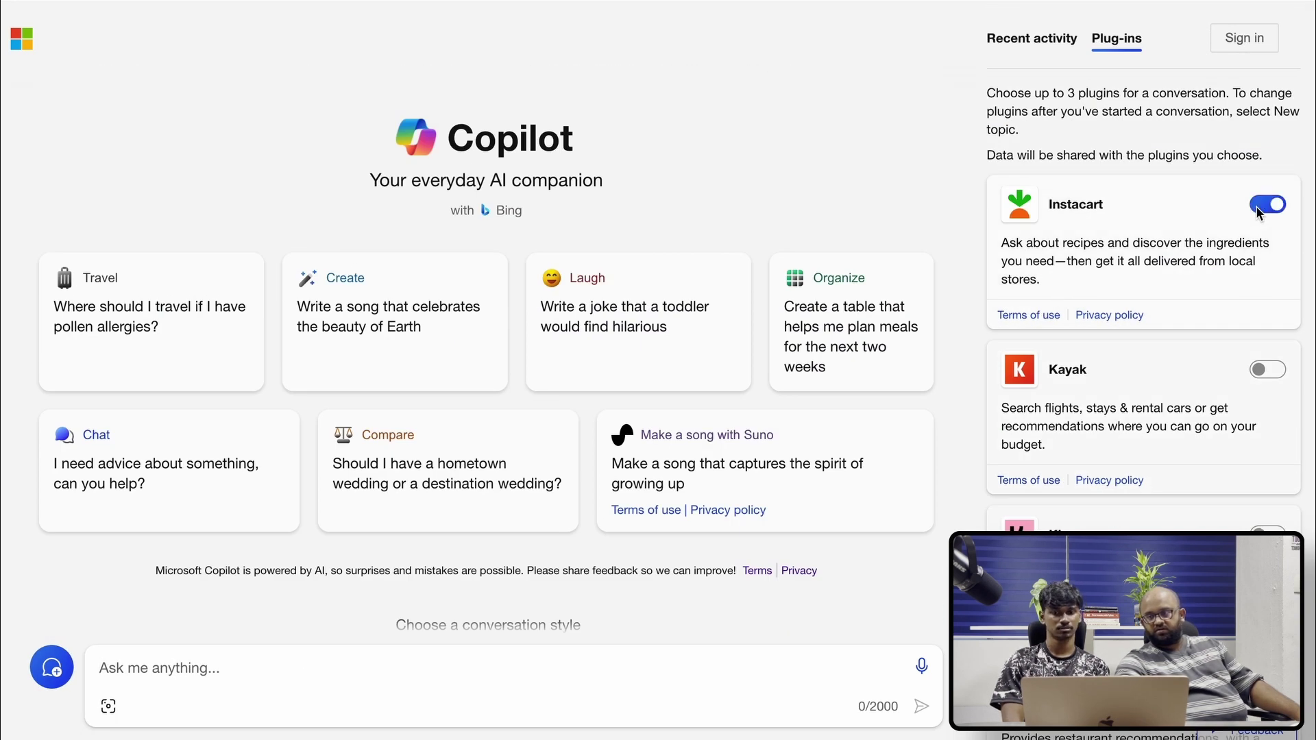
scroll(542, 431, down, 4)
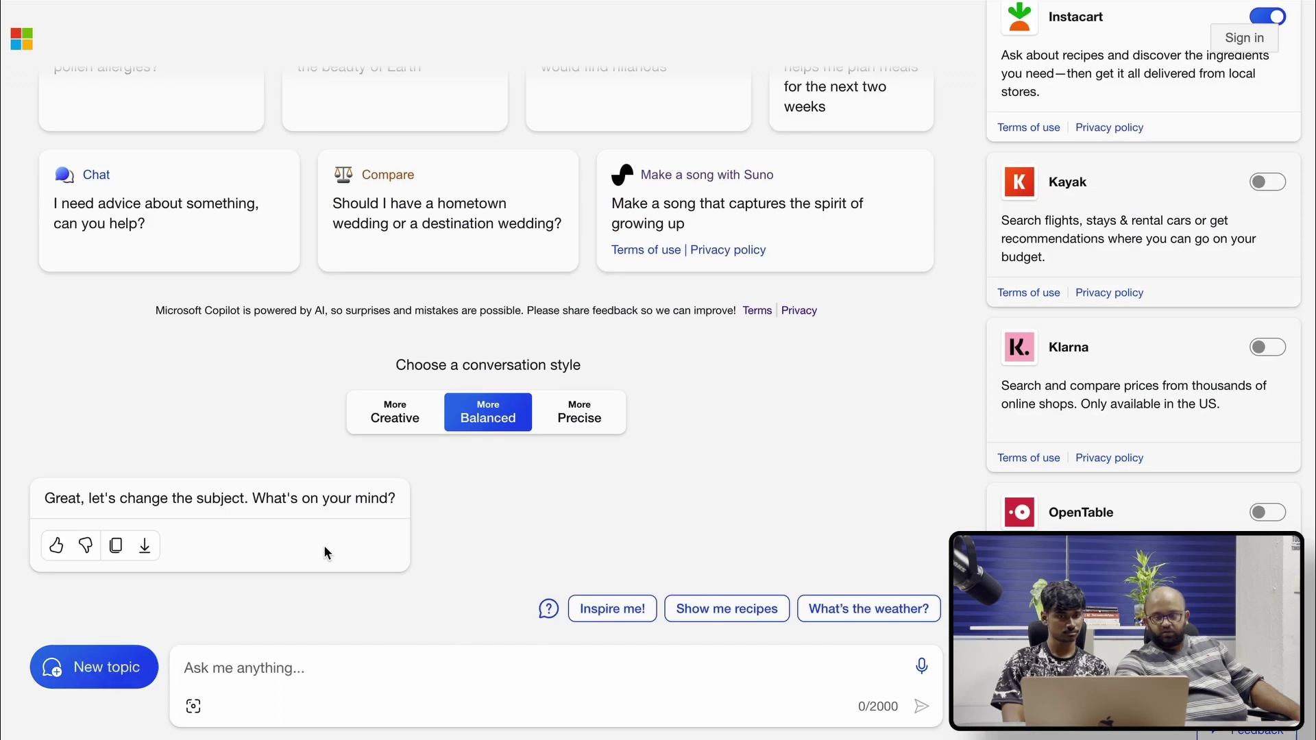
click(693, 607)
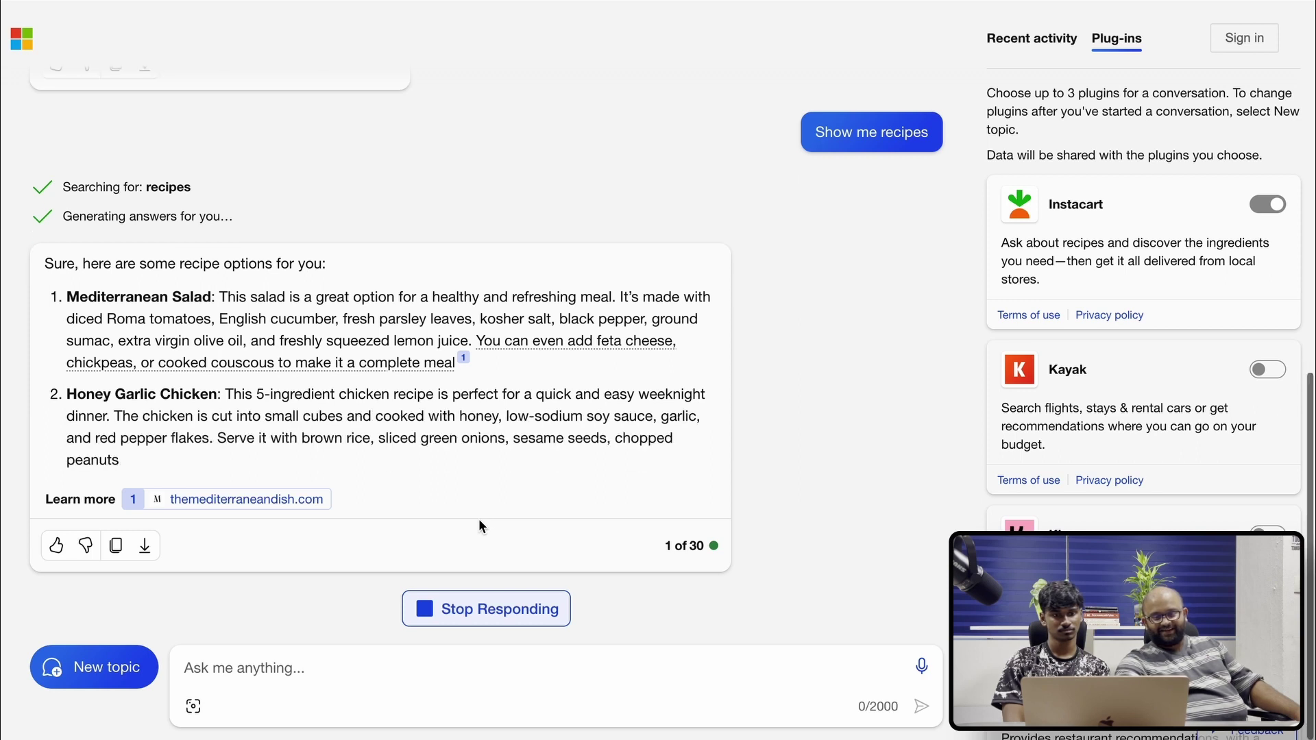
scroll(479, 525, up, 10)
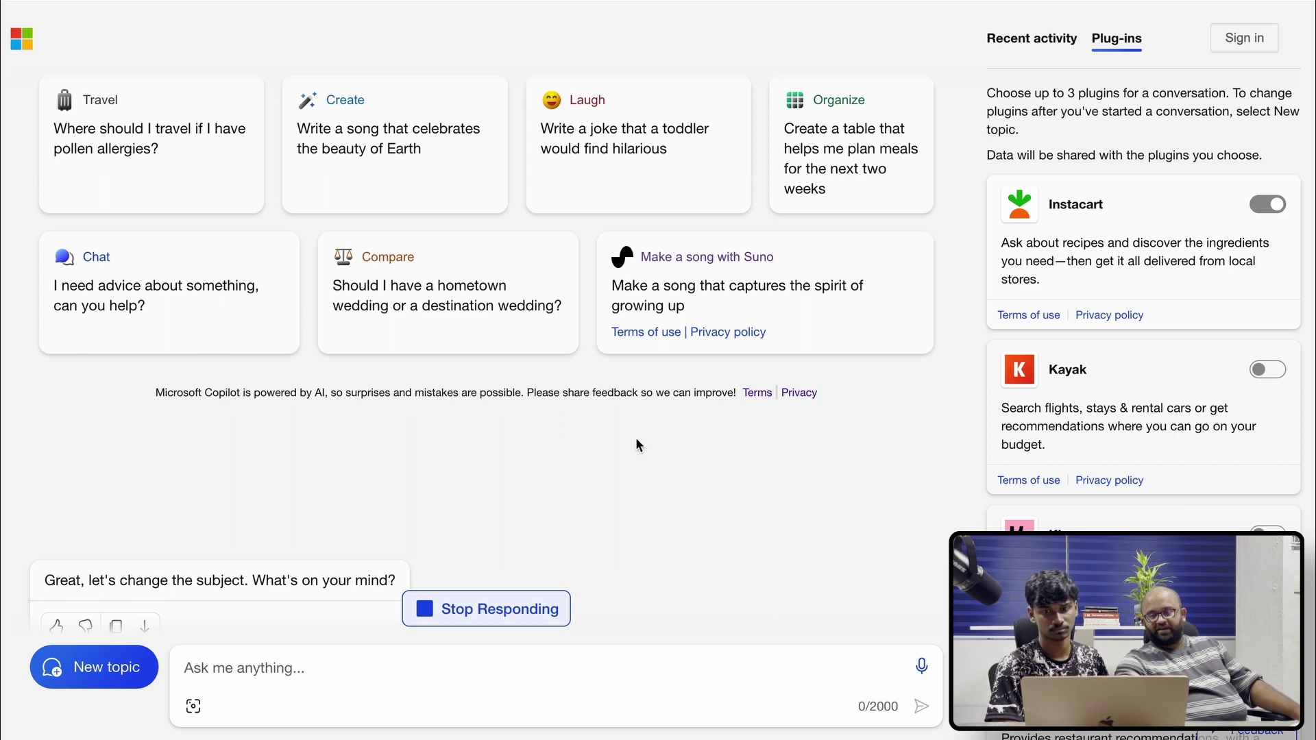
scroll(637, 445, down, 10)
scroll(638, 445, up, 5)
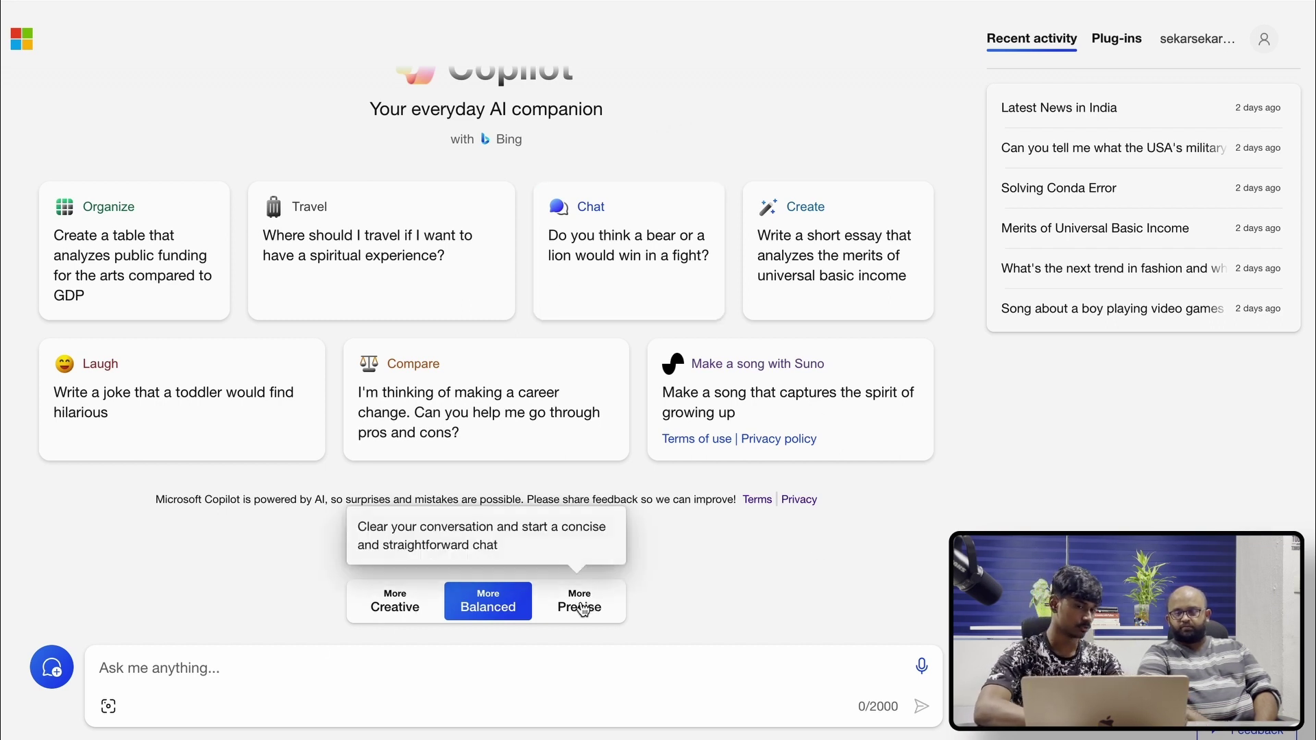
In Creative style, request an image of a local Indian chef making biriyani, then copy the prompt
click(409, 610)
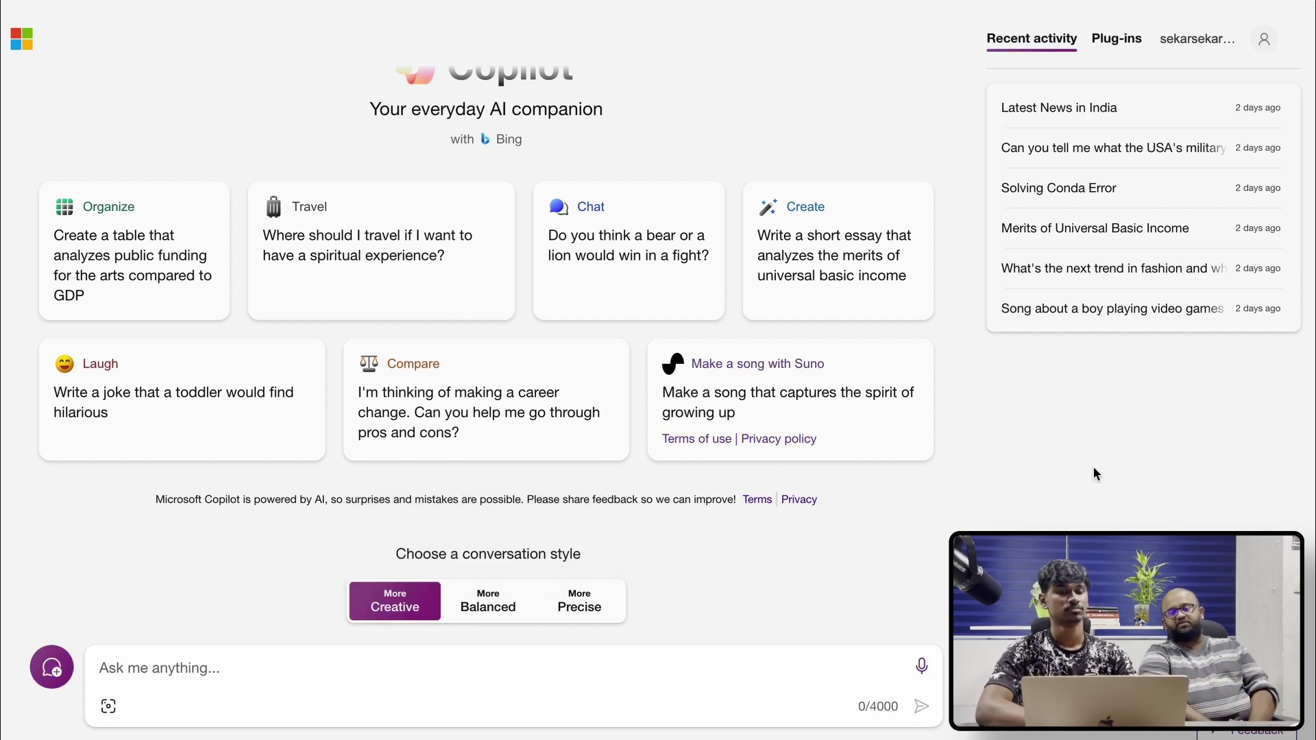
text(C)
key(BackSpace)
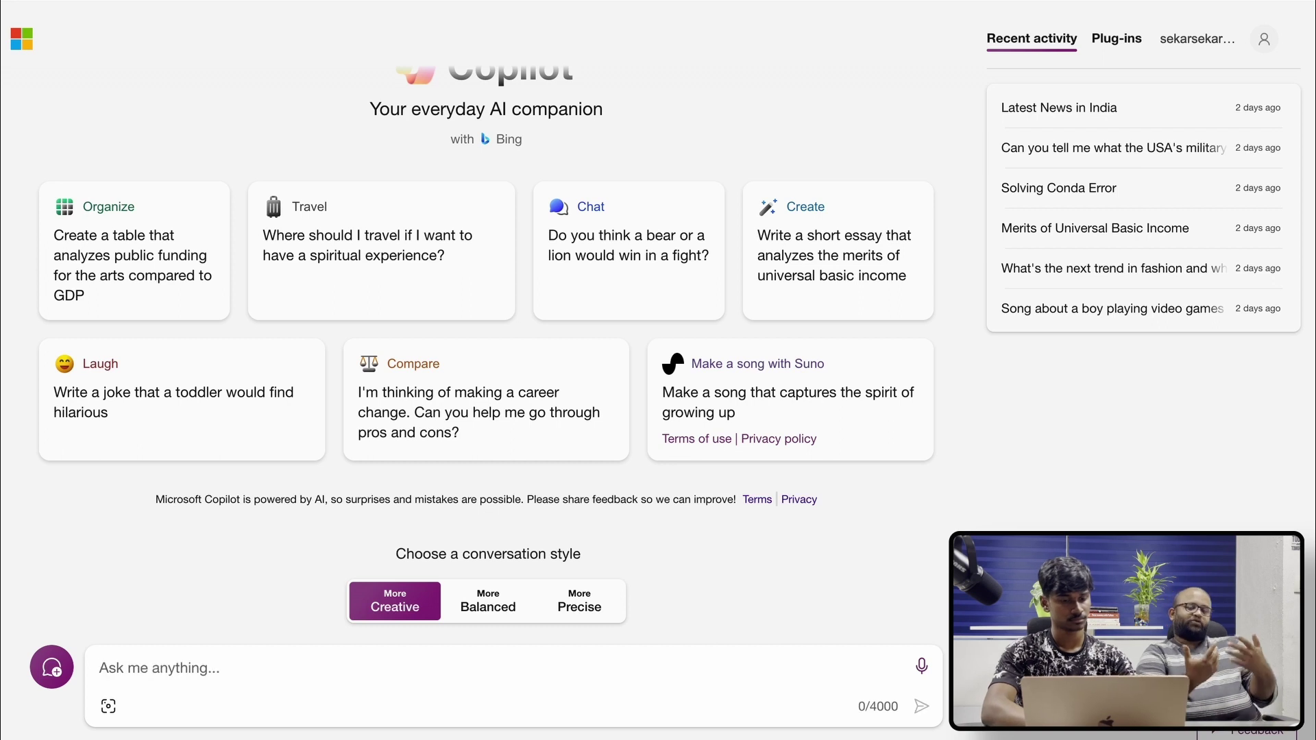
text(Ca)
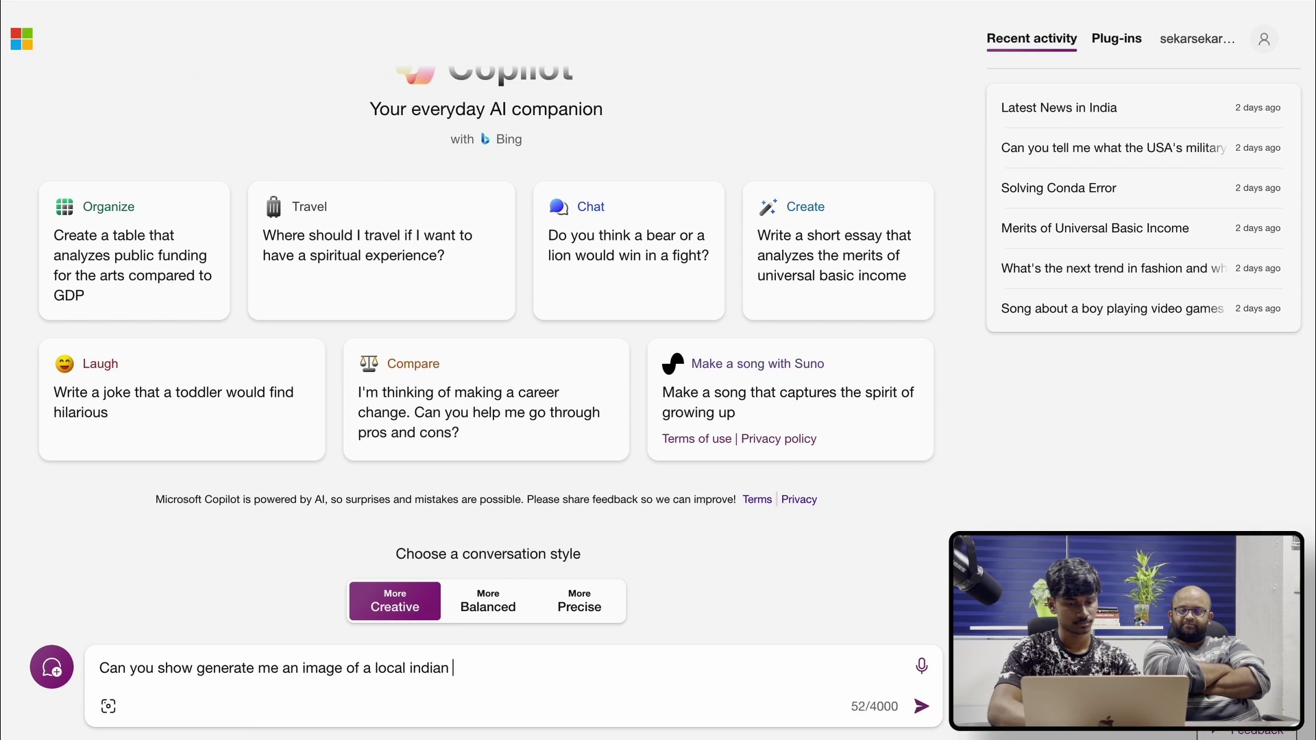
key(XF86AudioRaiseVolume)
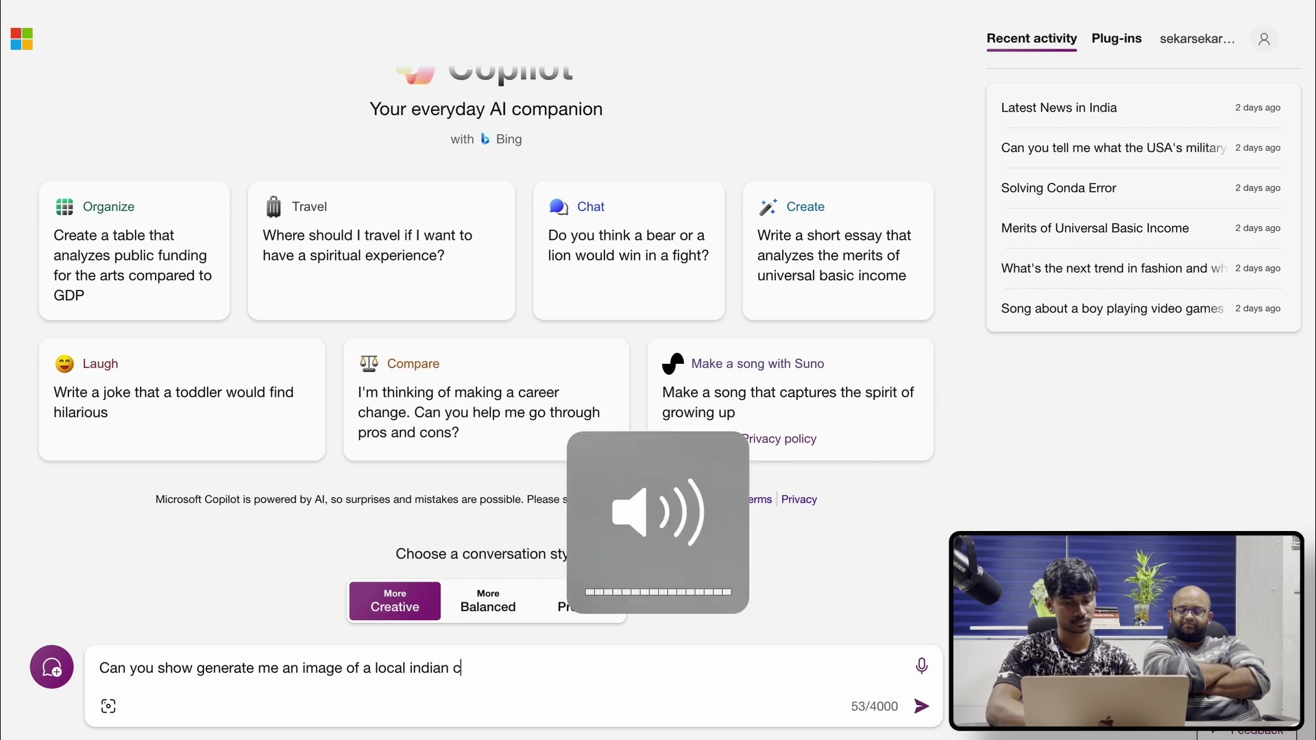
text(chef making biriyani)
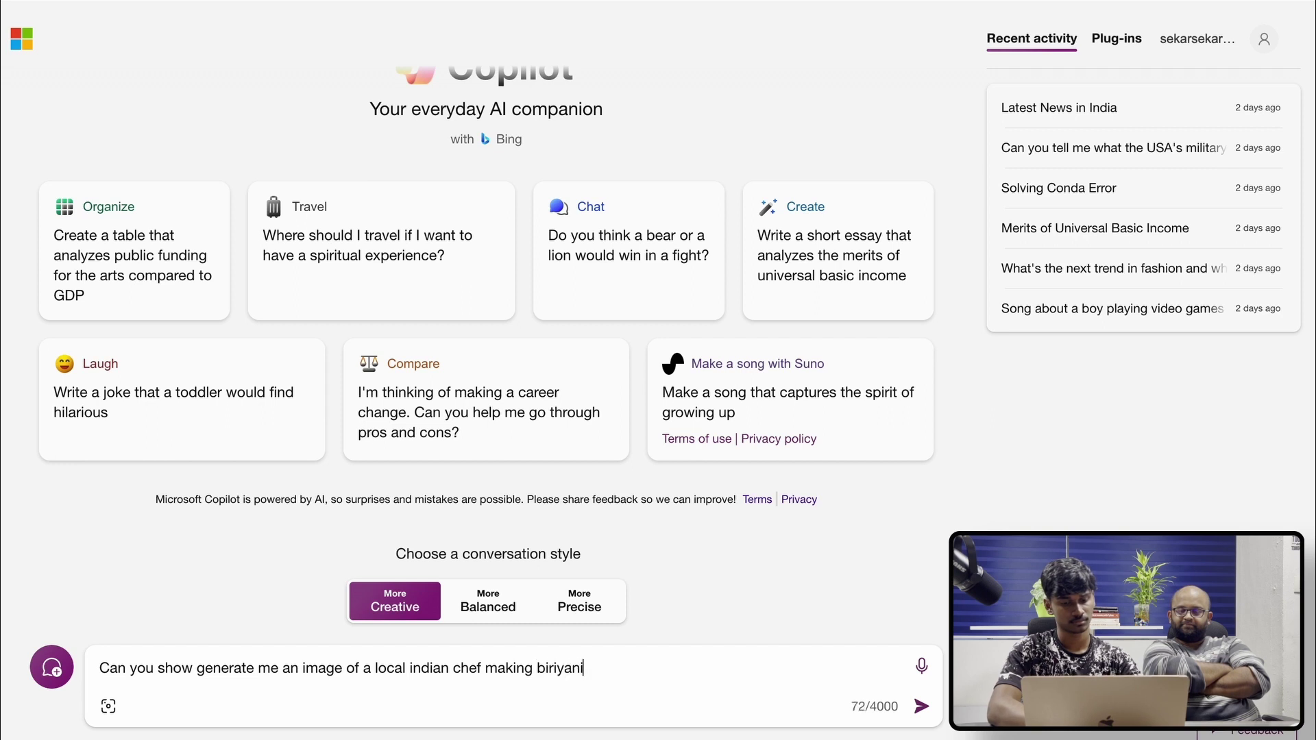
key(Return)
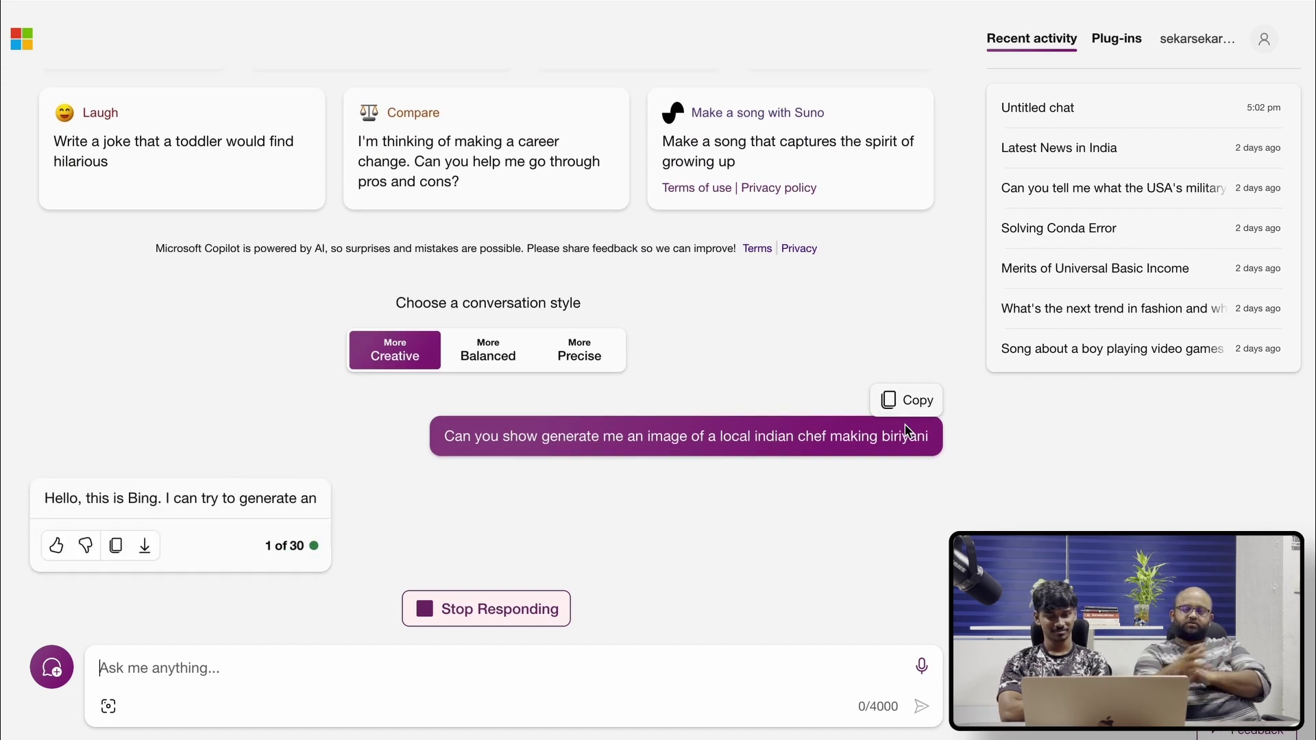
click(888, 400)
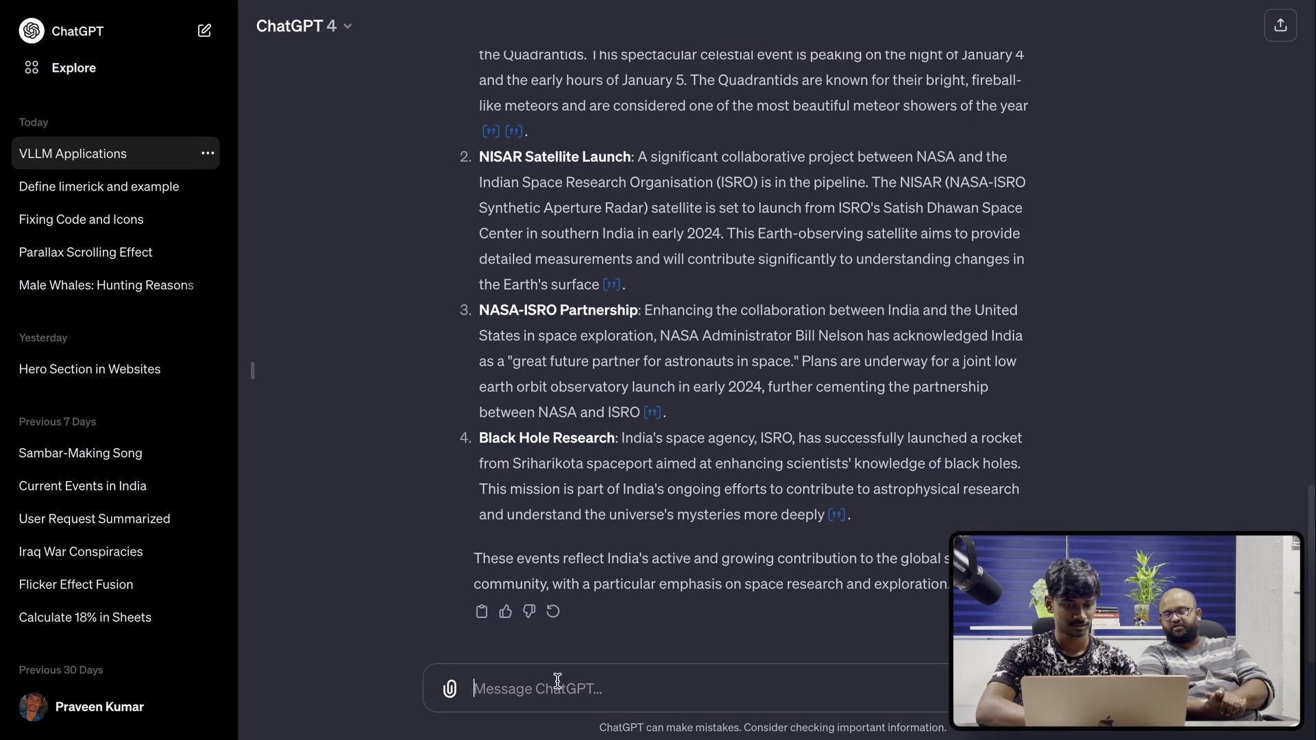
Paste the biriyani chef image prompt into ChatGPT, fix the typo, and send it
key(ctrl+v)
click(565, 689)
key(BackSpace)
key(BackSpace)
key(BackSpace)
key(BackSpace)
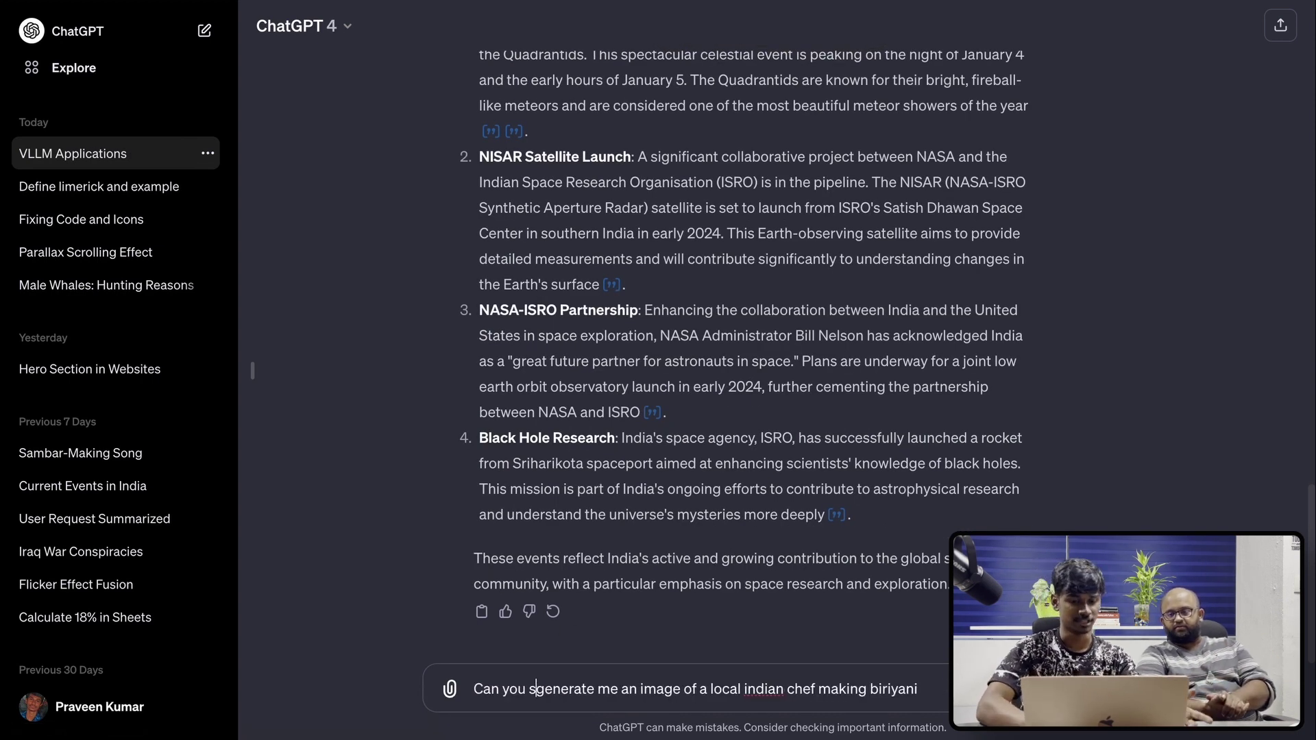
key(BackSpace)
key(Return)
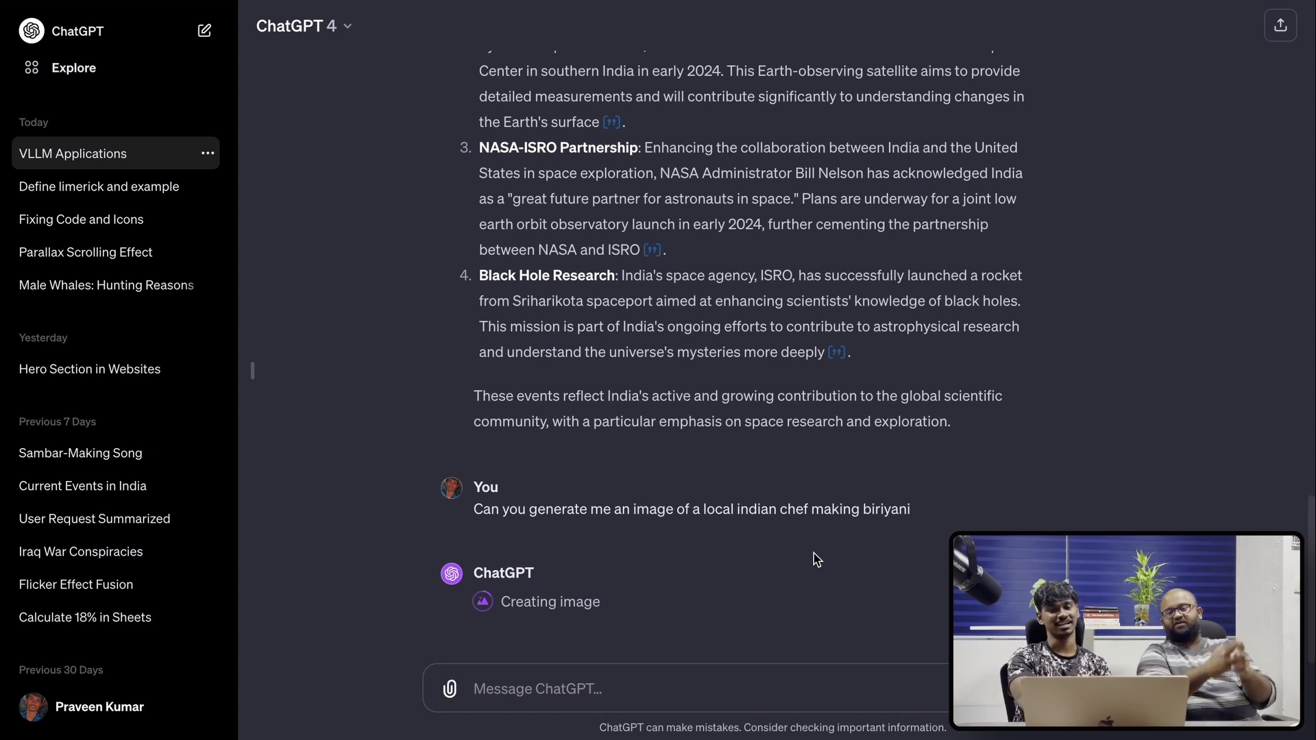
key(ctrl+Tab)
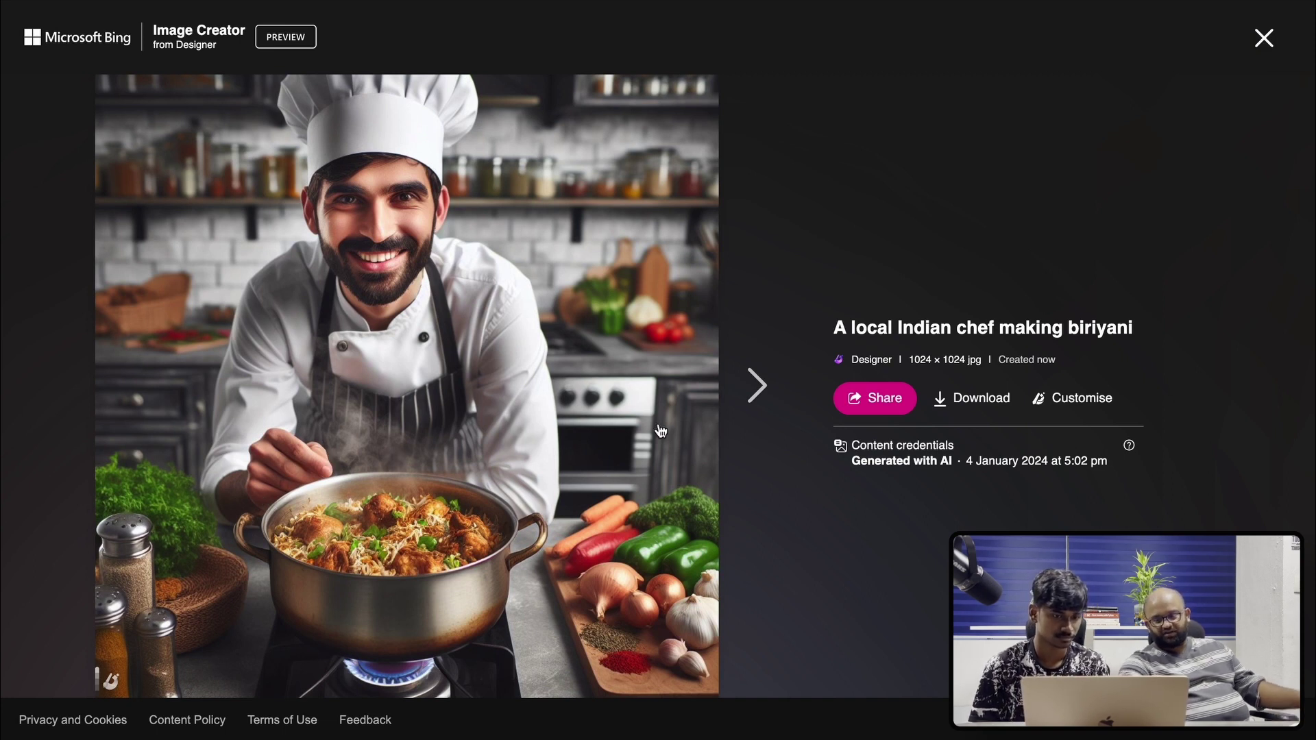
Page through the next two Bing-generated chef images
click(751, 388)
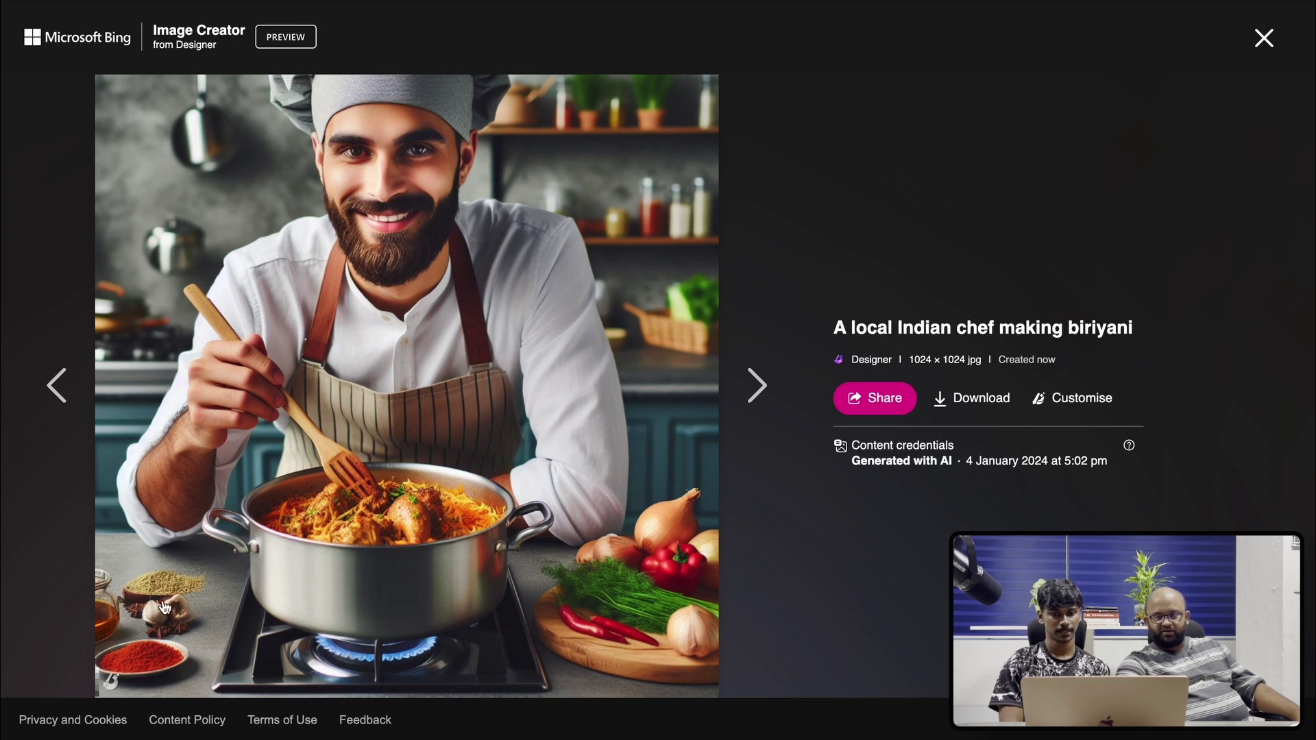
click(752, 400)
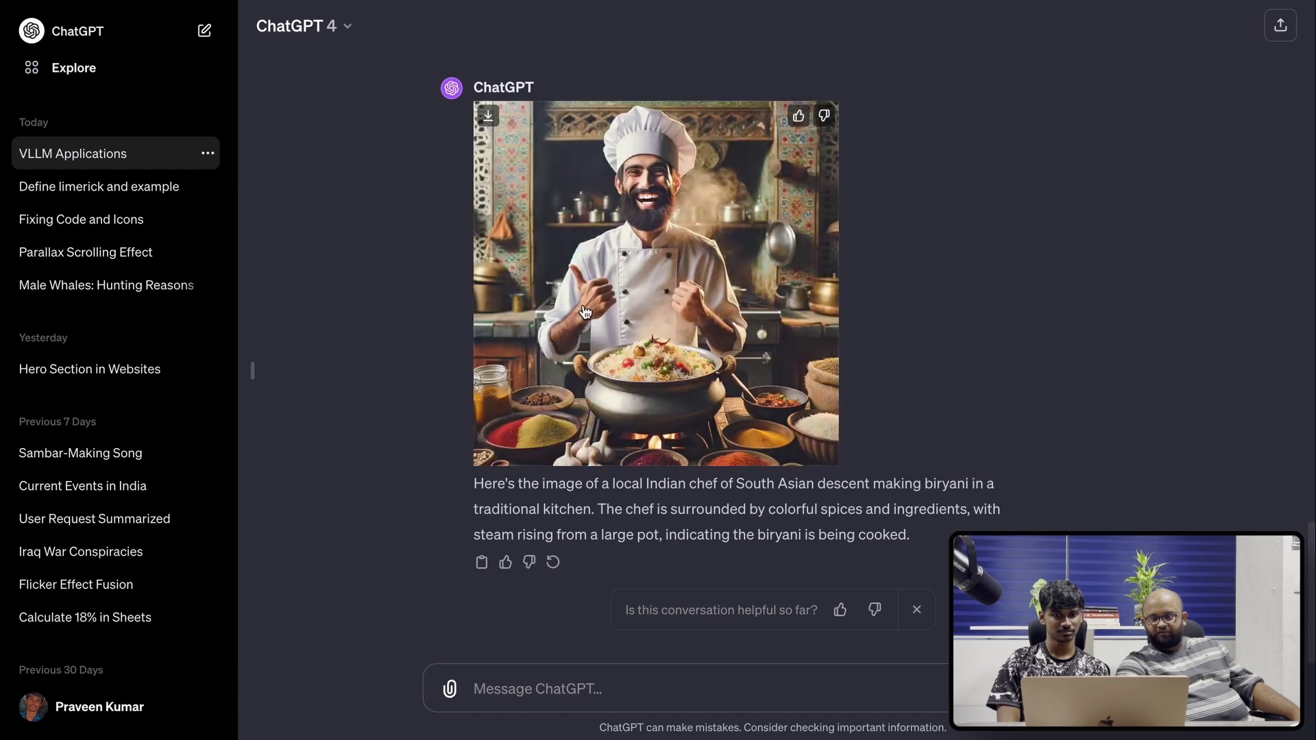
View ChatGPT's biryani chef image full screen, then close it and scroll the chat
click(704, 287)
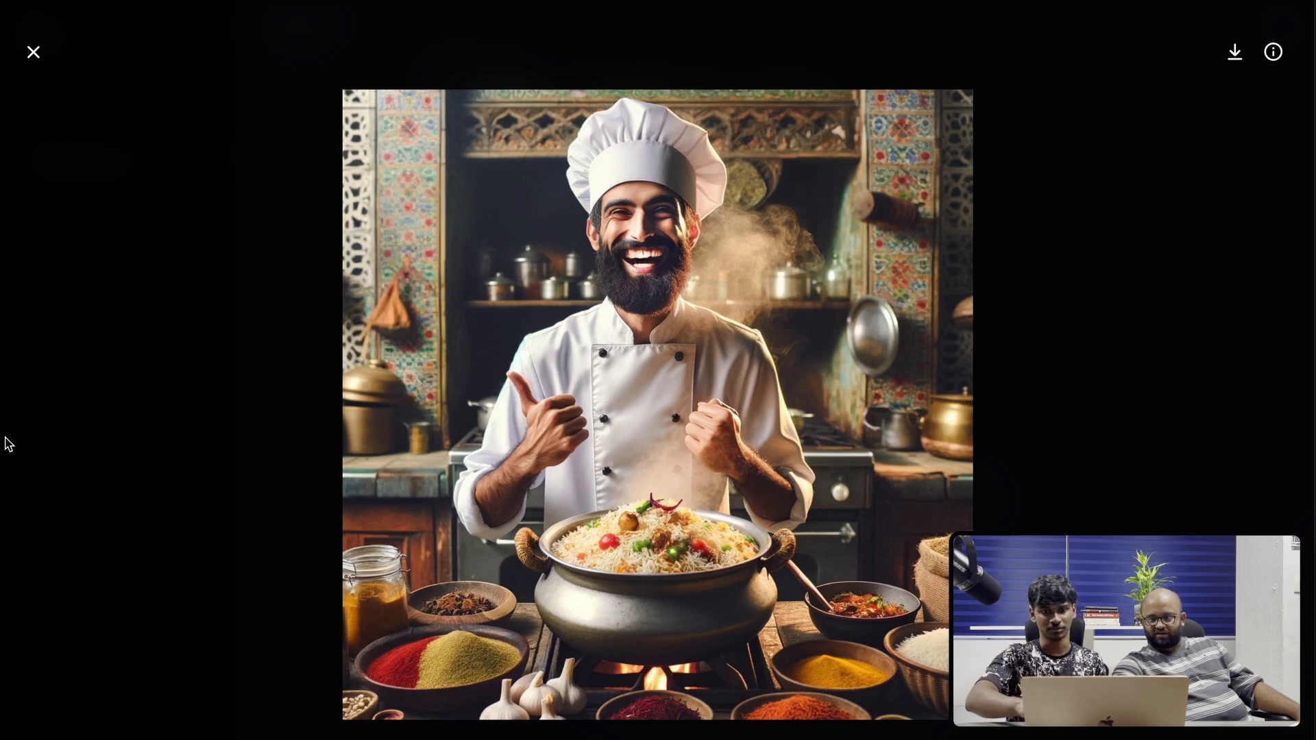
click(33, 52)
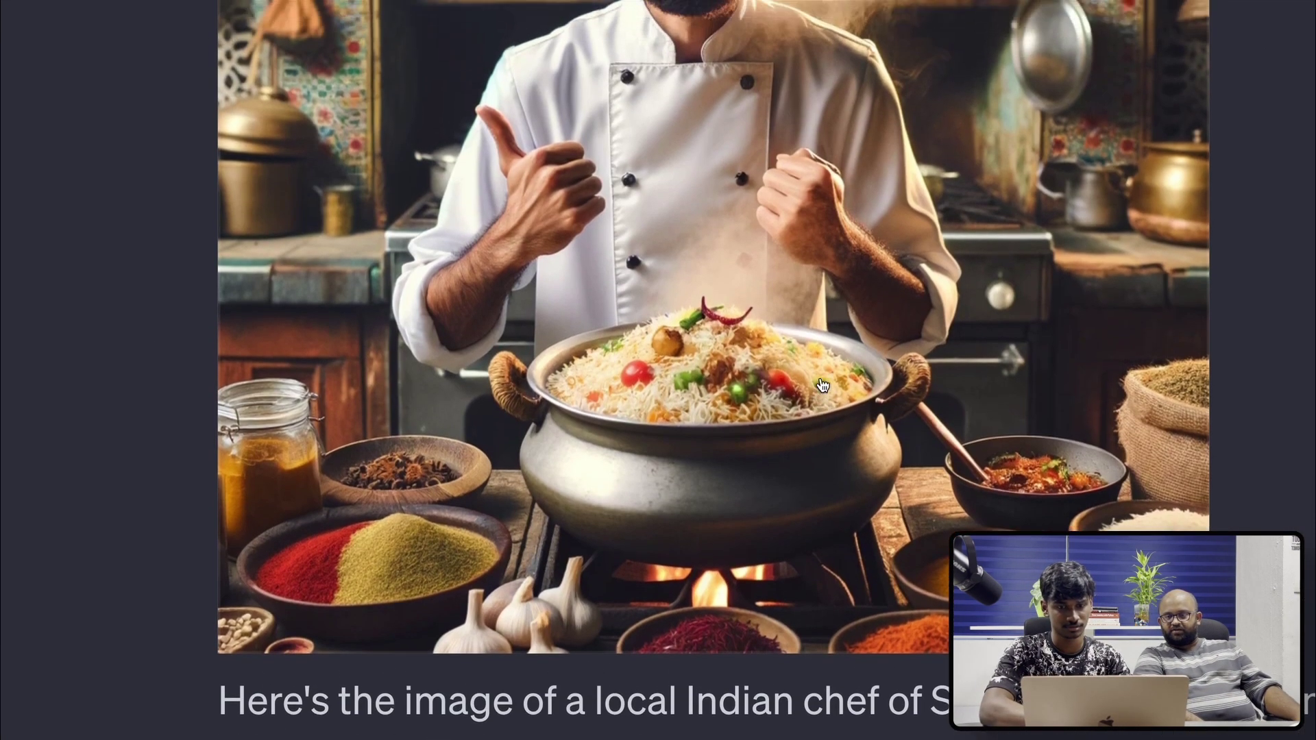
scroll(767, 431, up, 1)
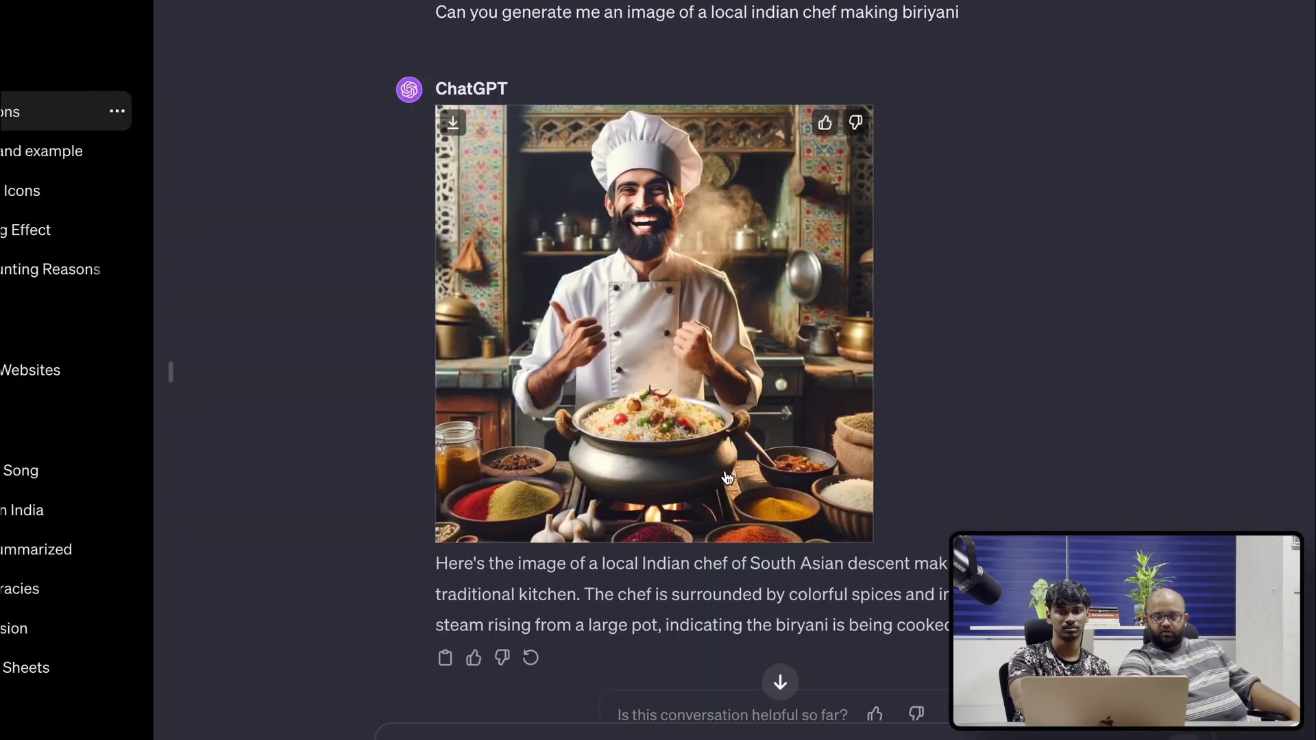
scroll(767, 583, up, 2)
scroll(766, 550, down, 2)
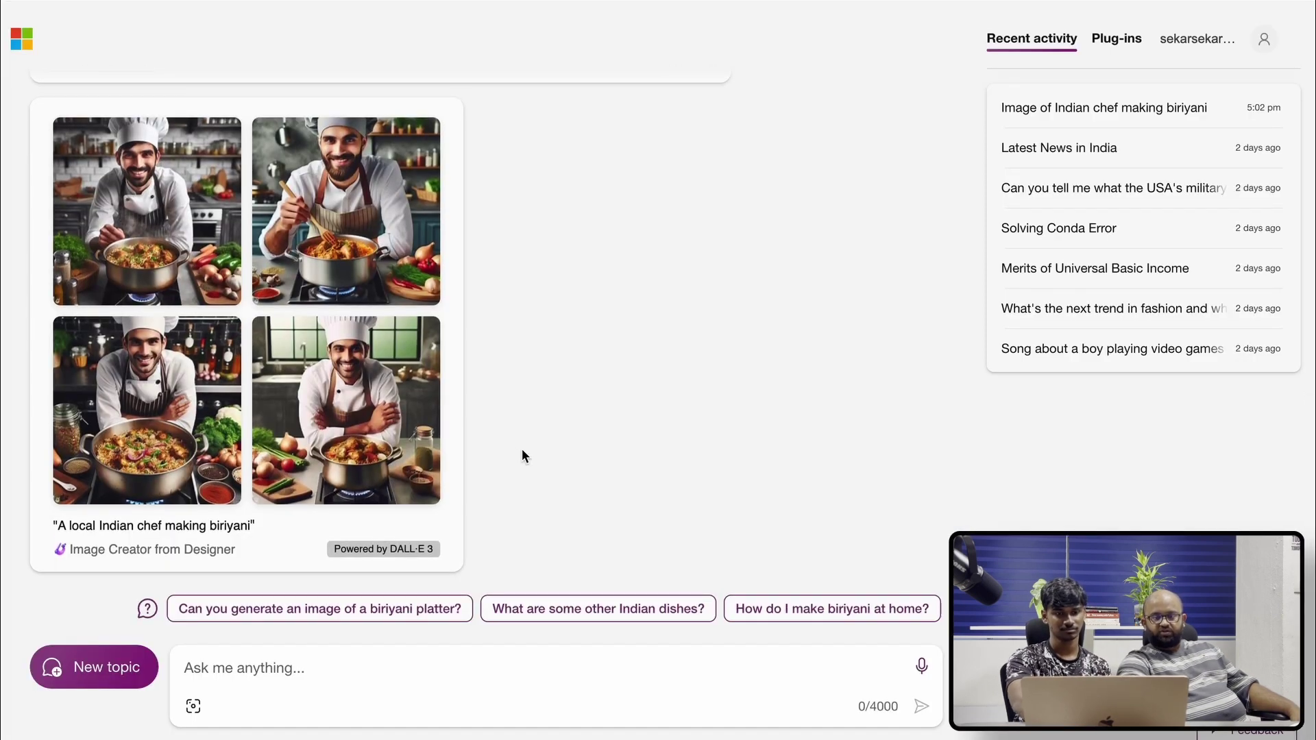
Open the Image Creator link for the four chef creations in a new tab
right_click(201, 553)
click(284, 415)
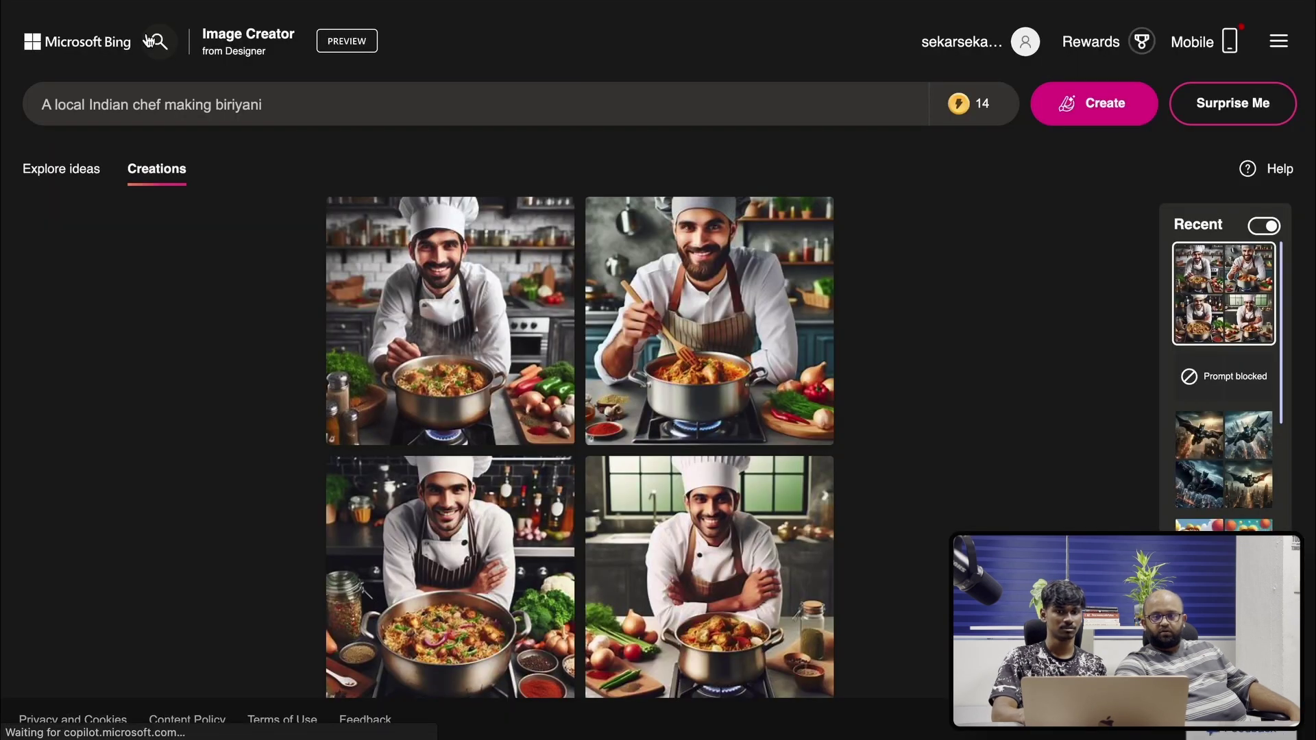
Go to the Bing Image Creator home page
click(261, 34)
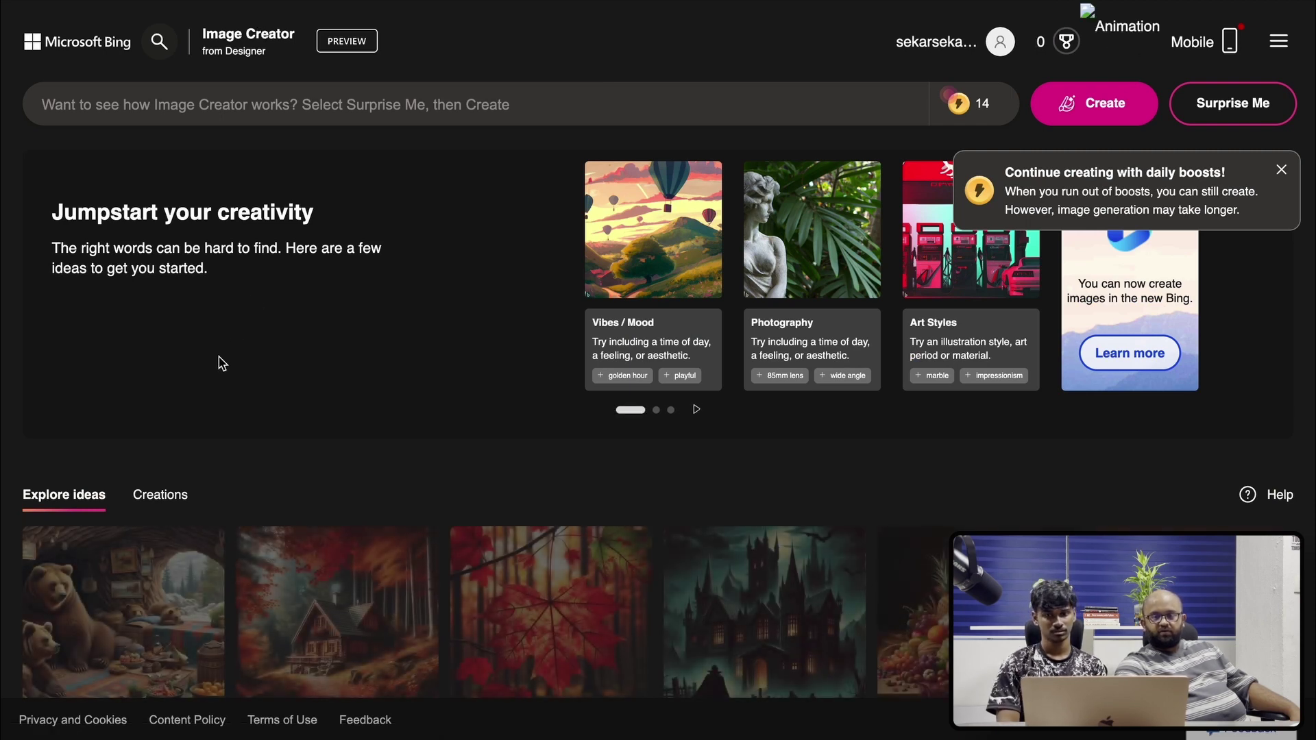
scroll(217, 364, down, 10)
scroll(220, 364, up, 10)
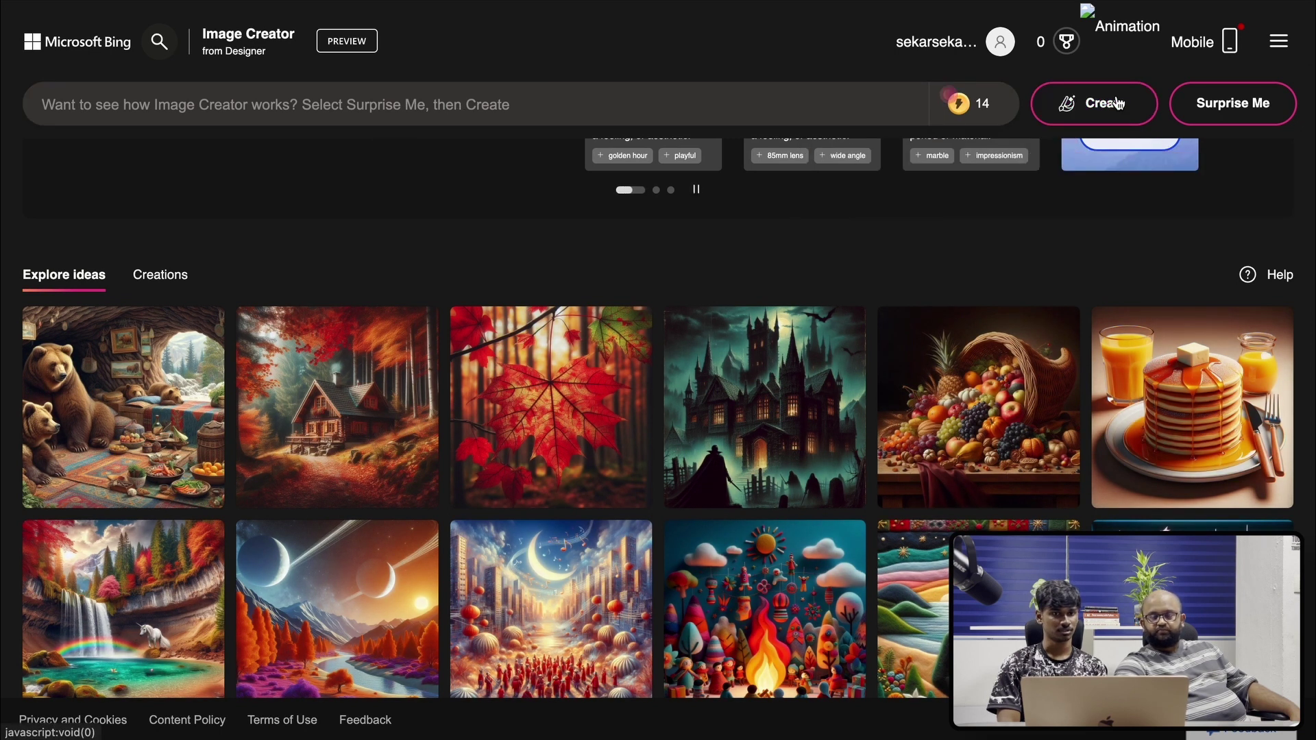
click(1117, 103)
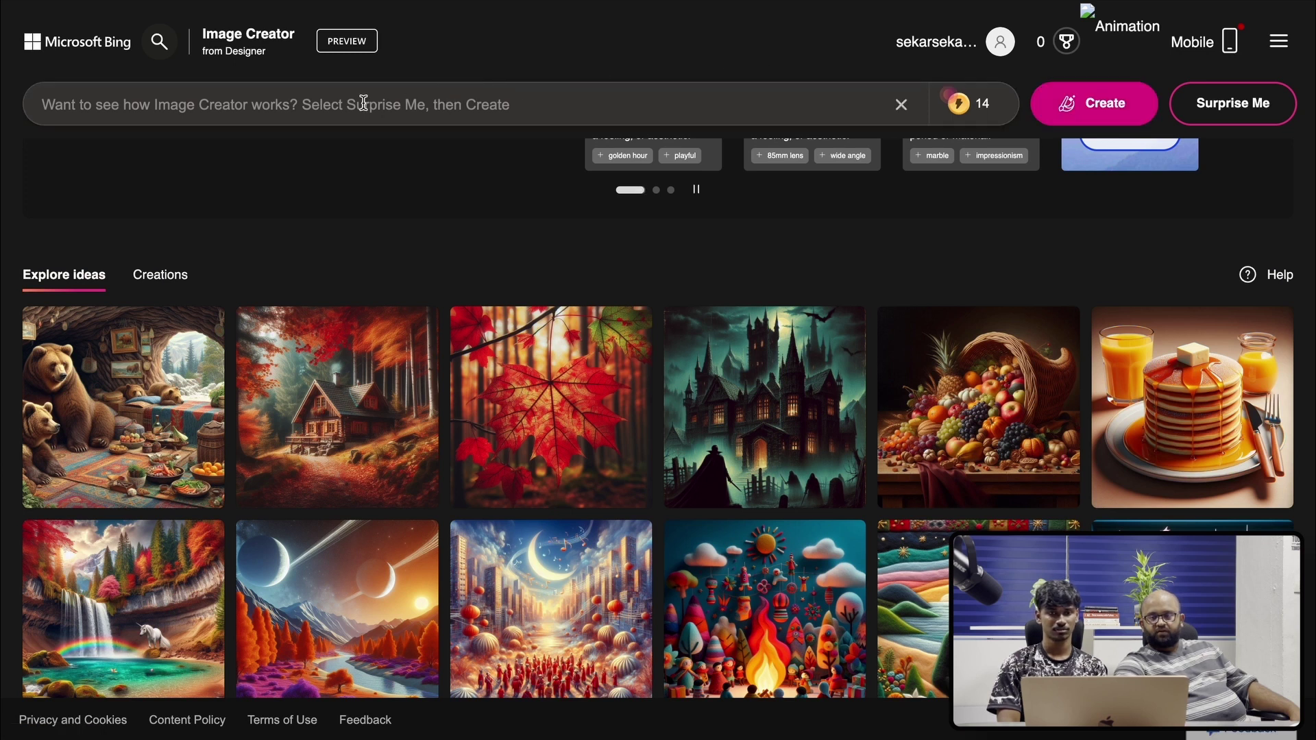
Enter the prompt 'surprise me', correcting its misspelling, and create images from it
click(388, 104)
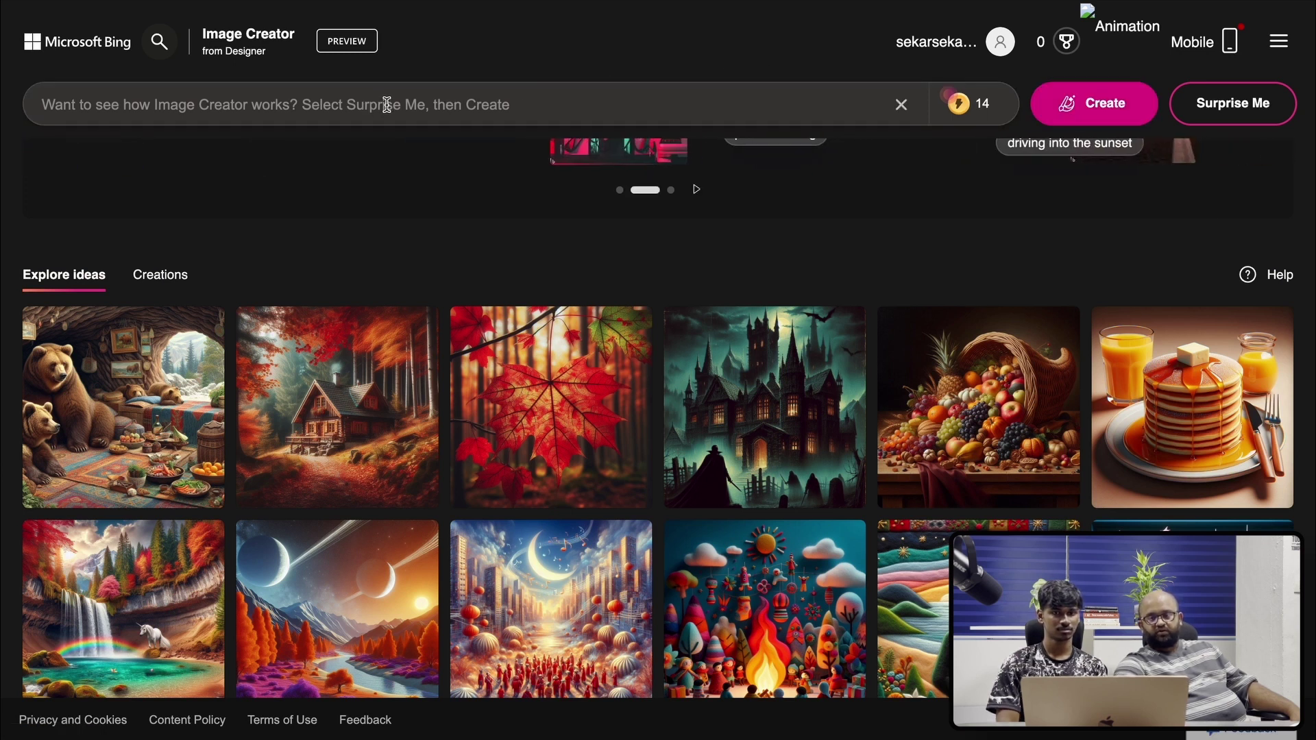
text(surpirse me)
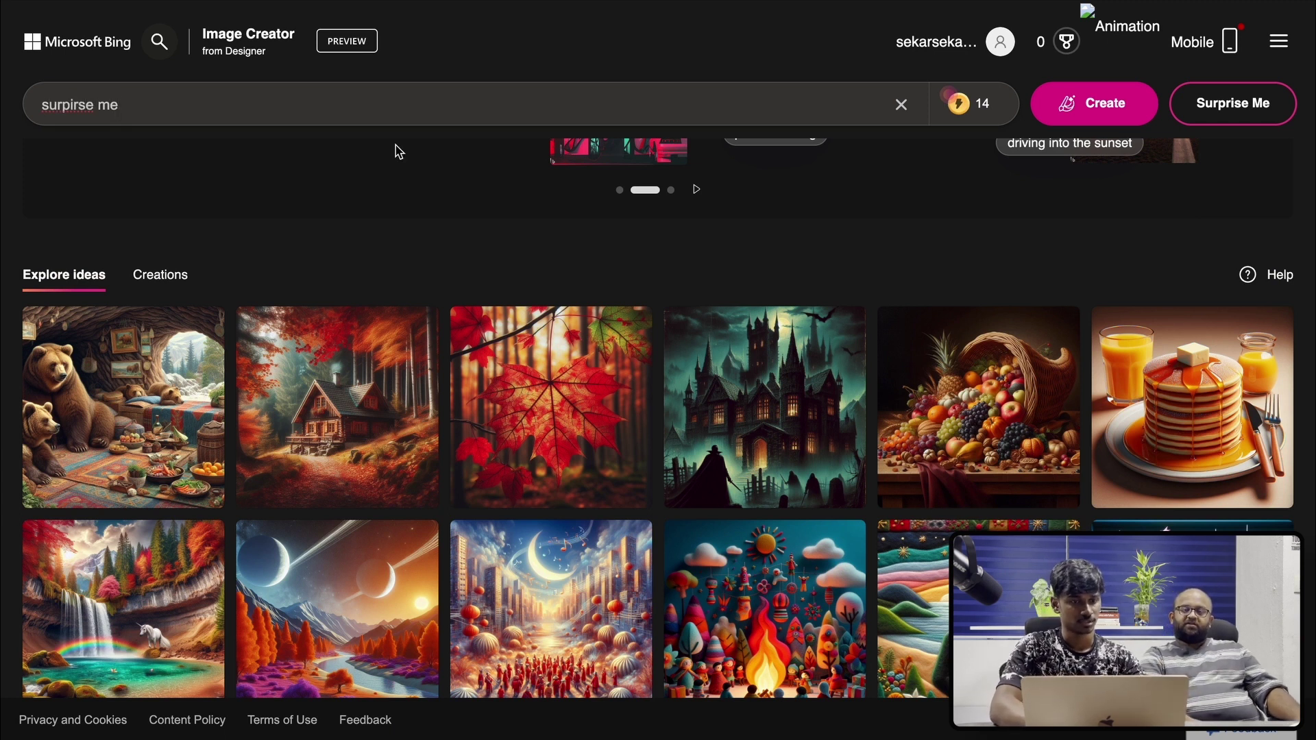
scroll(400, 152, up, 3)
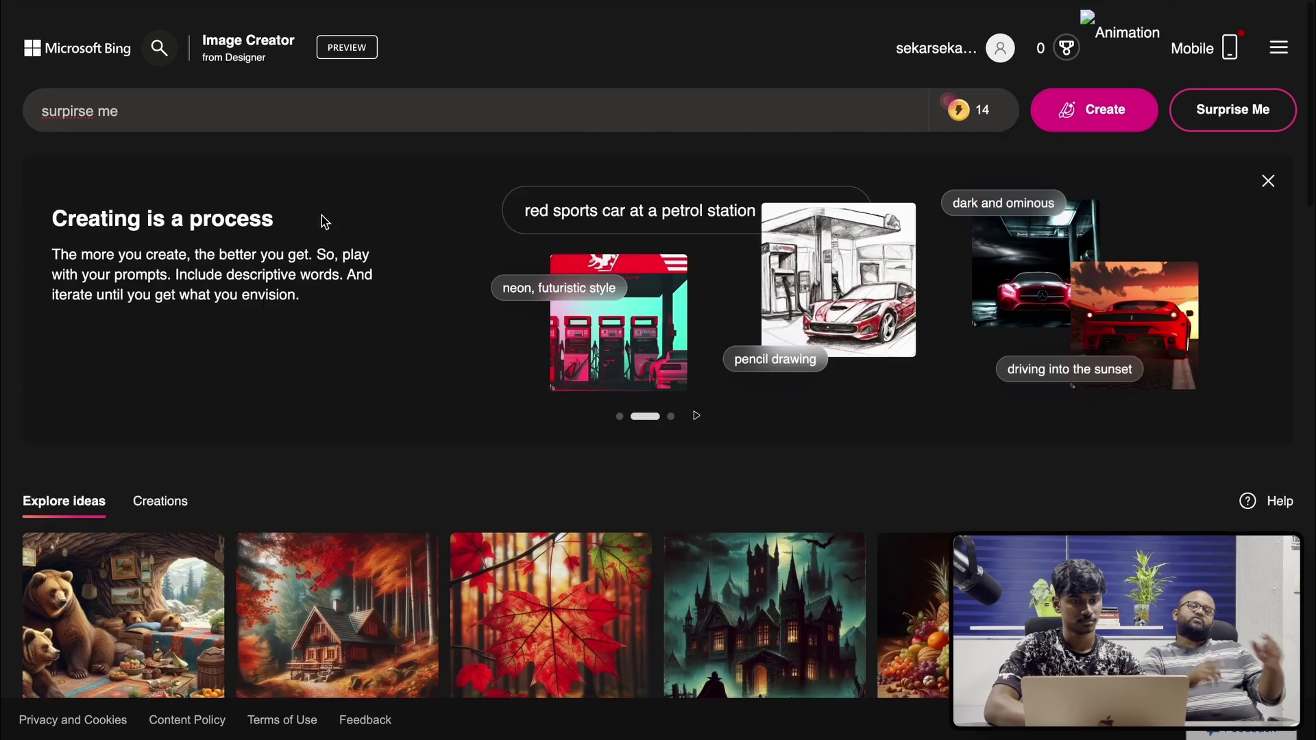
click(77, 105)
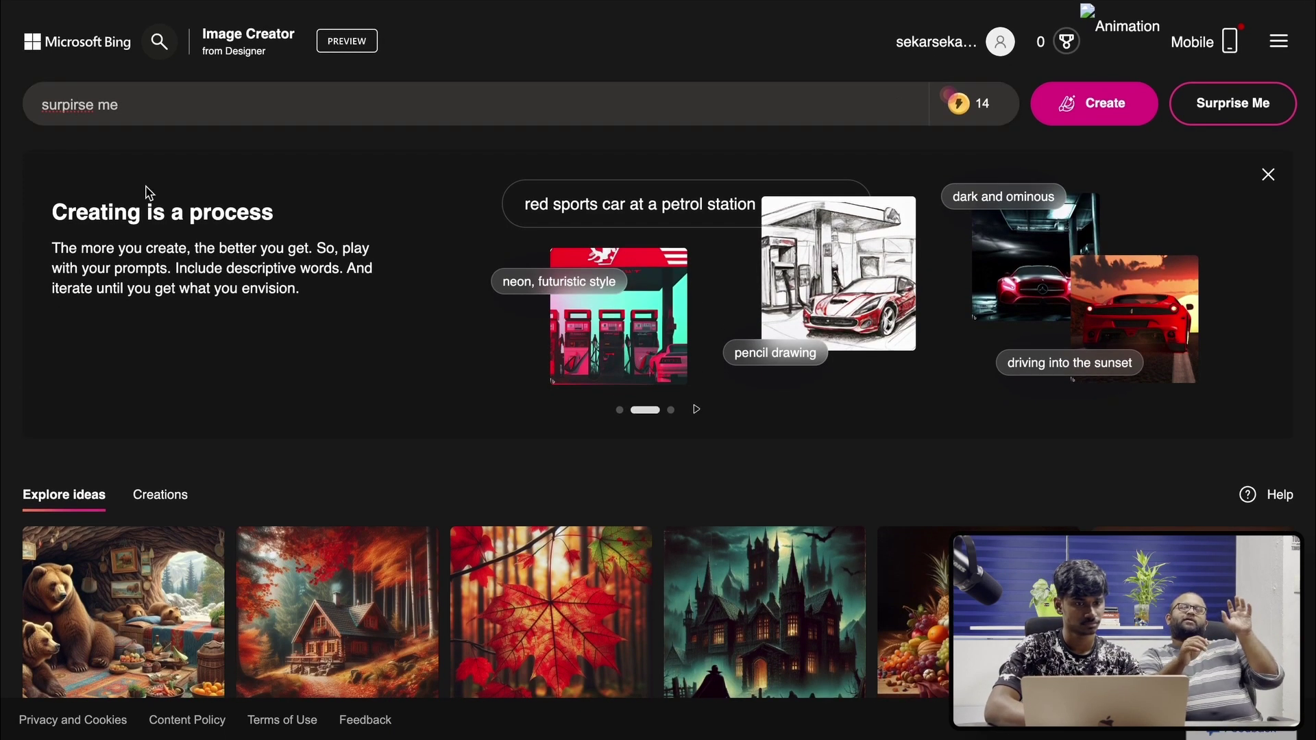
key(BackSpace)
key(BackSpace)
text(ri)
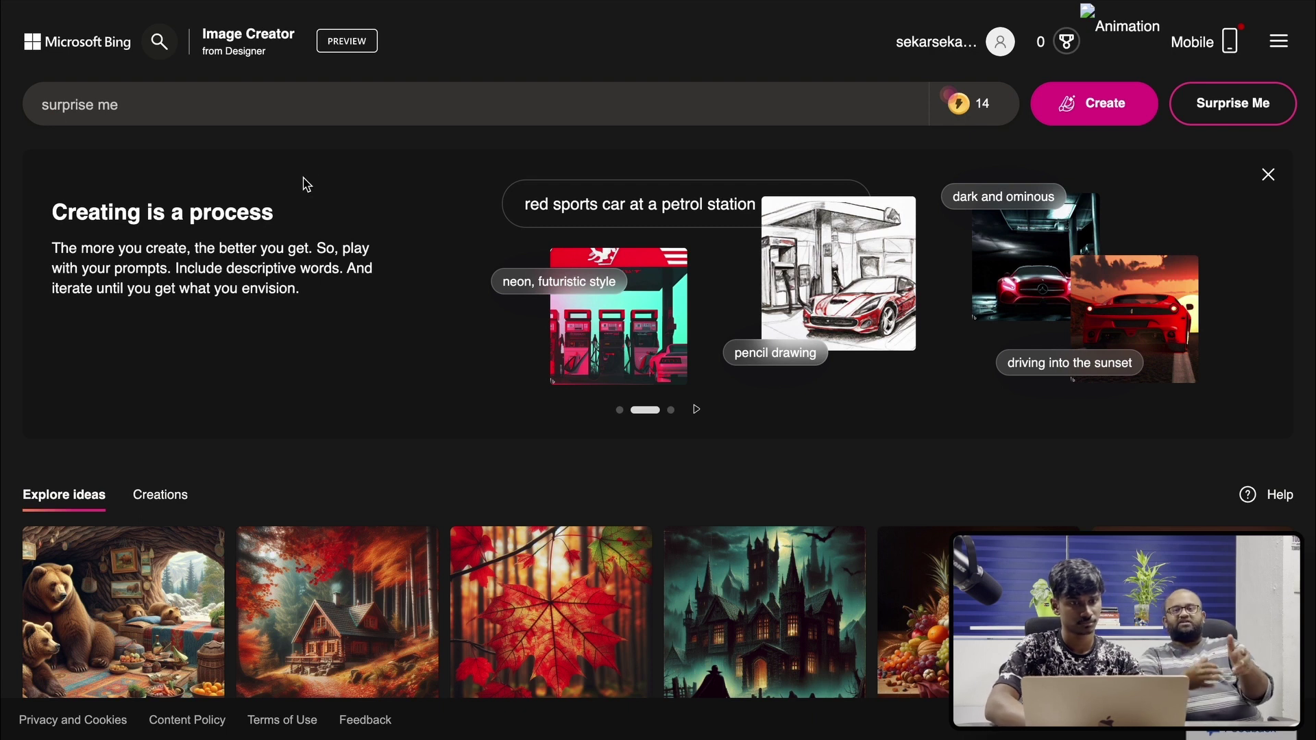
click(1083, 122)
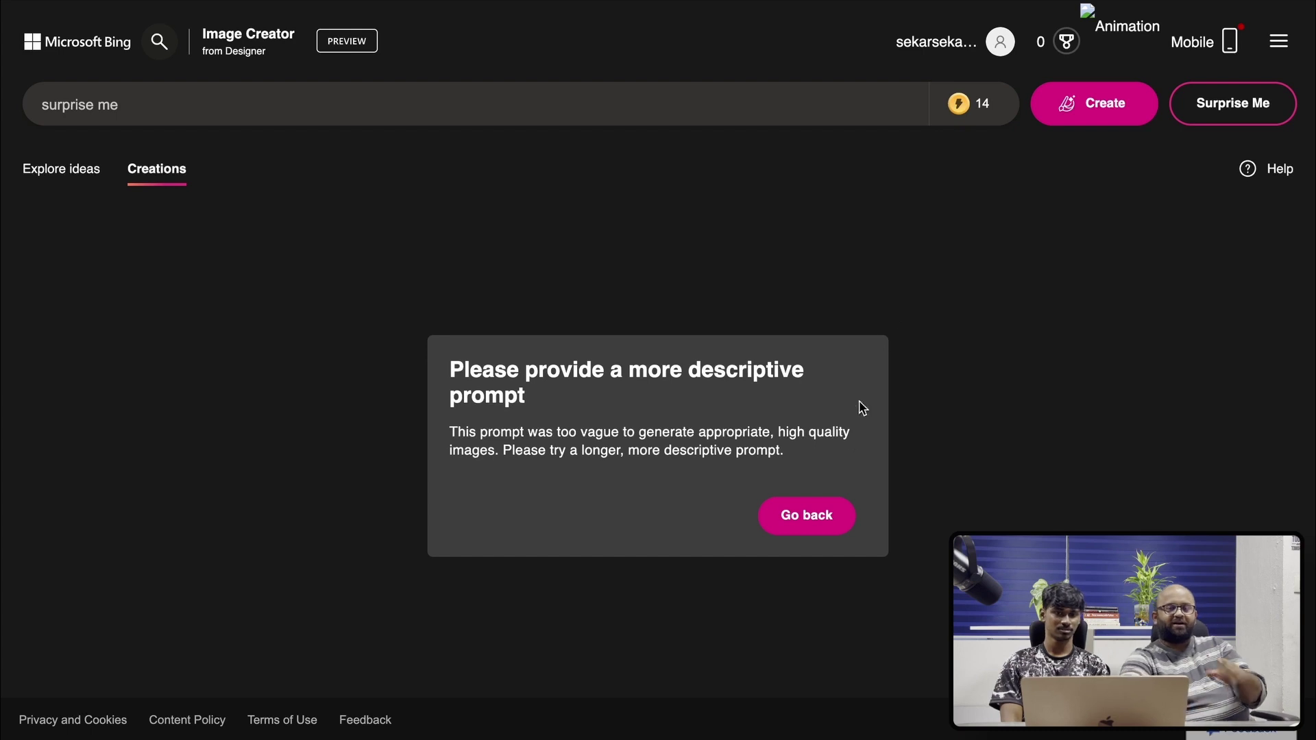
Dismiss the vague-prompt warning and create images from the random 'boho interior design with red accents' prompt
click(811, 519)
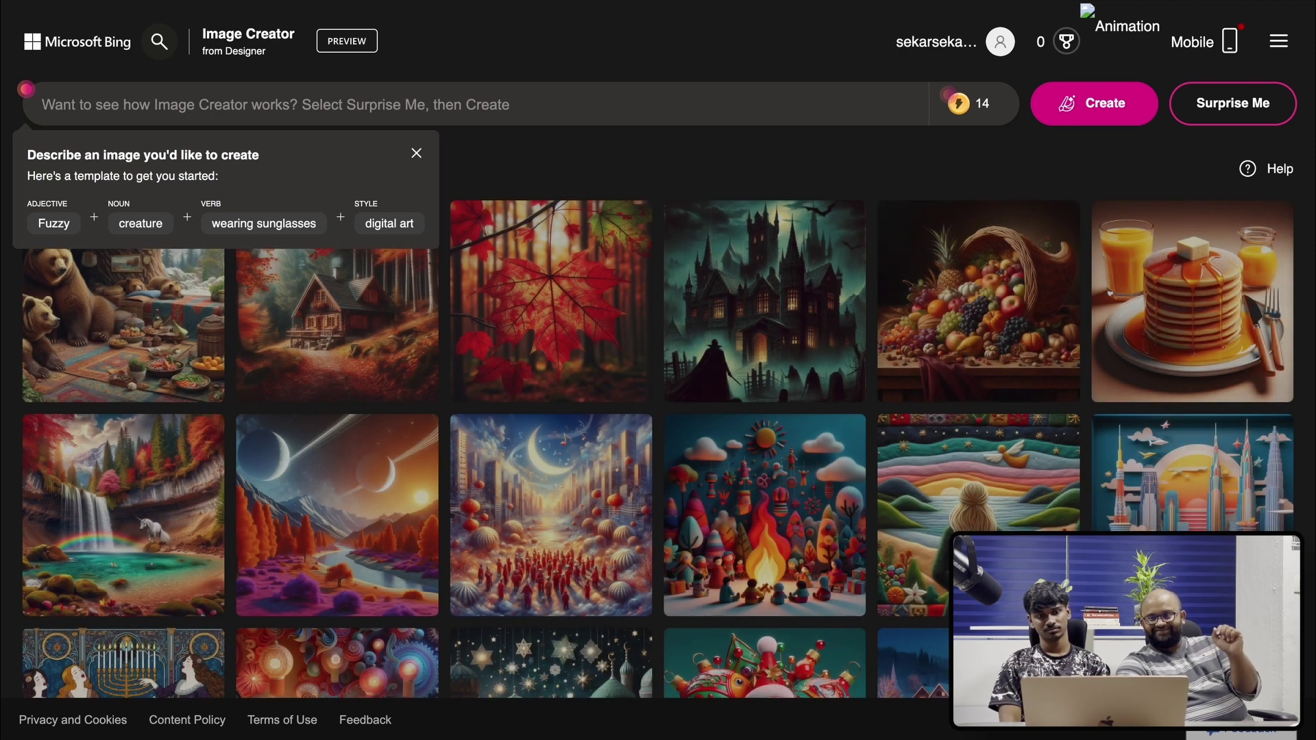
click(1200, 105)
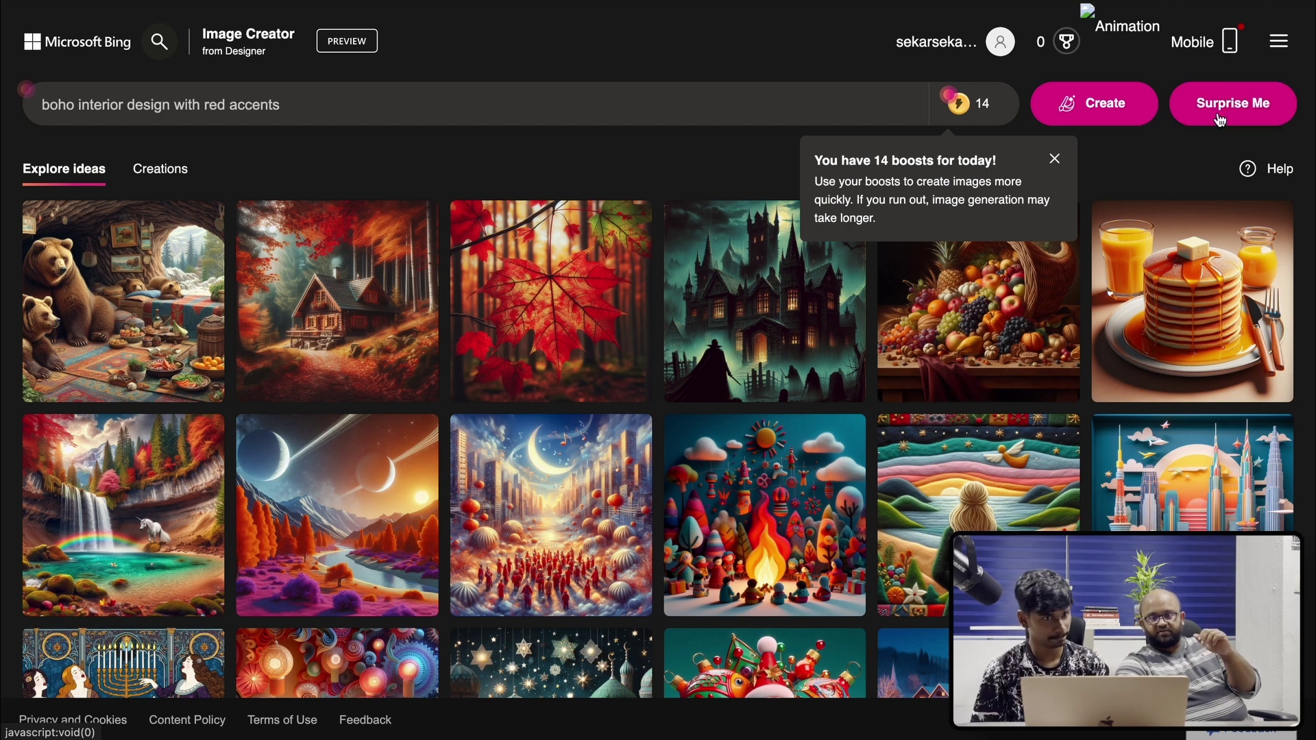
click(1056, 103)
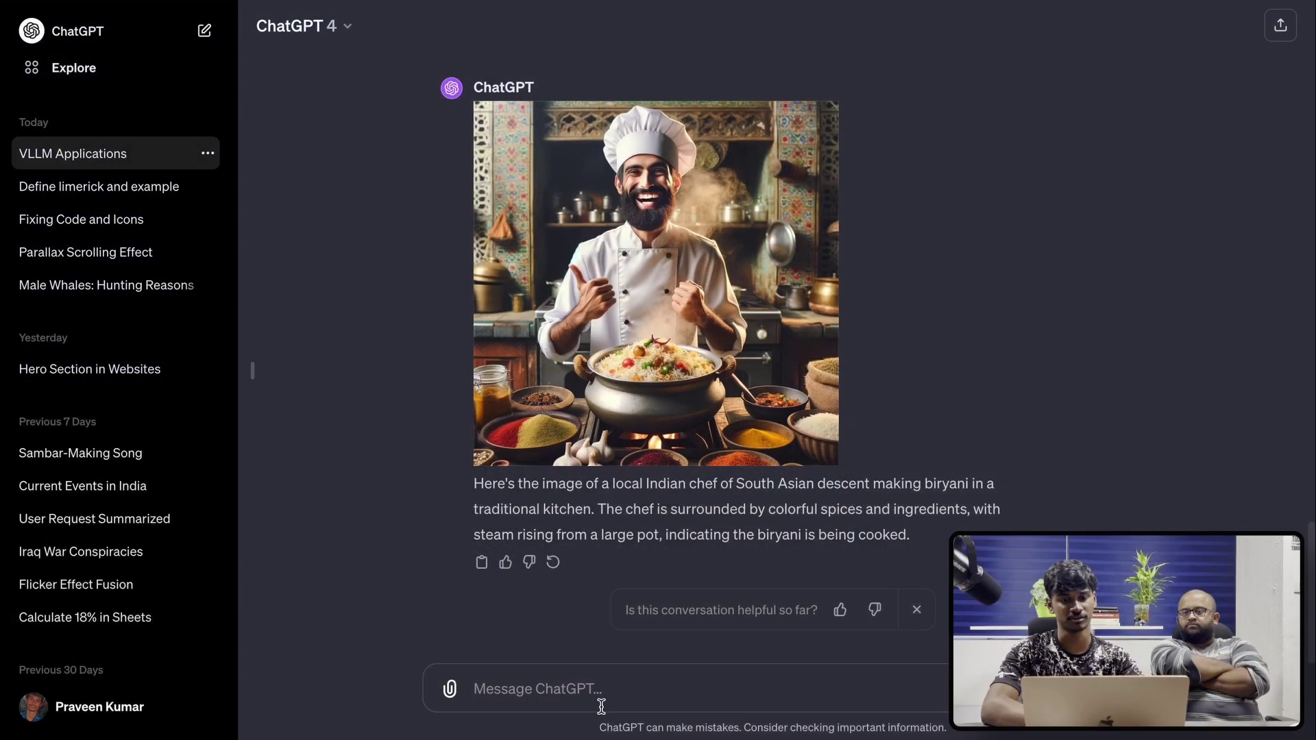
Ask ChatGPT 'What is microsoft graph'
click(601, 694)
text(What is microsoft graph)
key(Return)
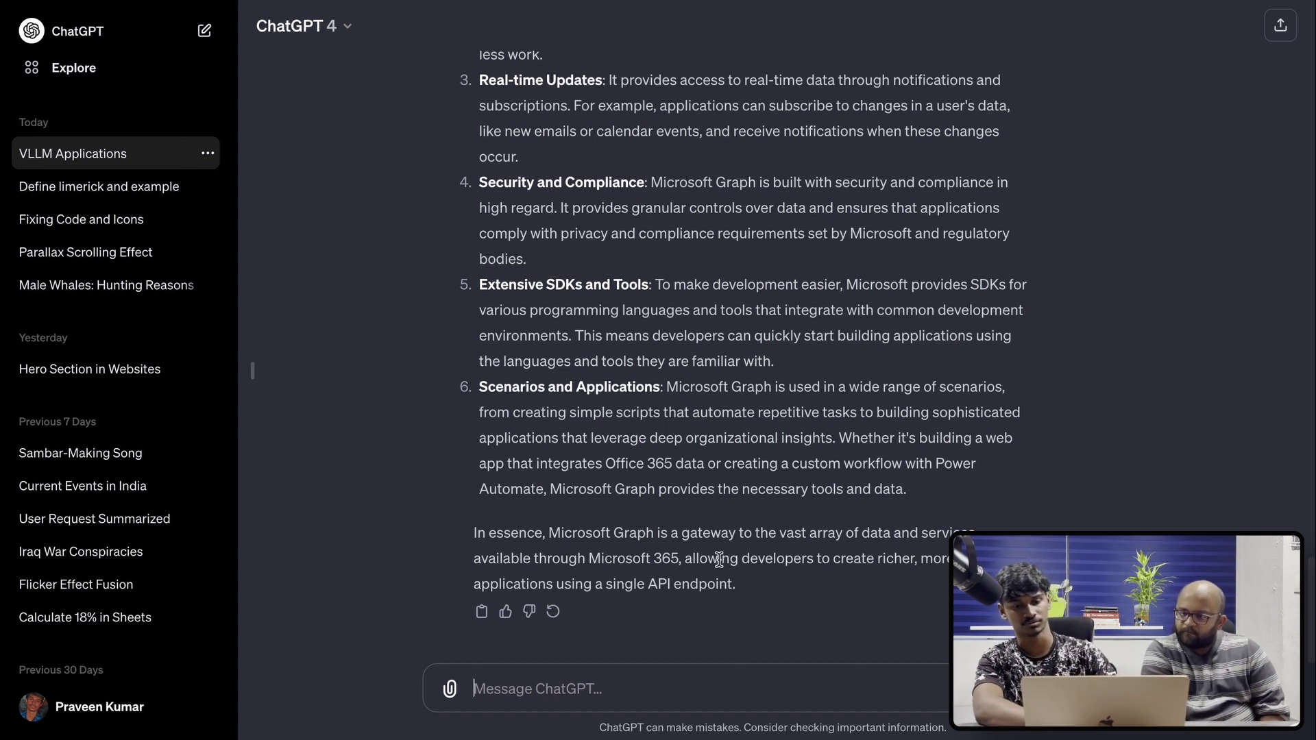
Scroll through the Microsoft Graph reply to its closing summary about the single API endpoint
scroll(689, 576, up, 1)
scroll(690, 576, up, 1)
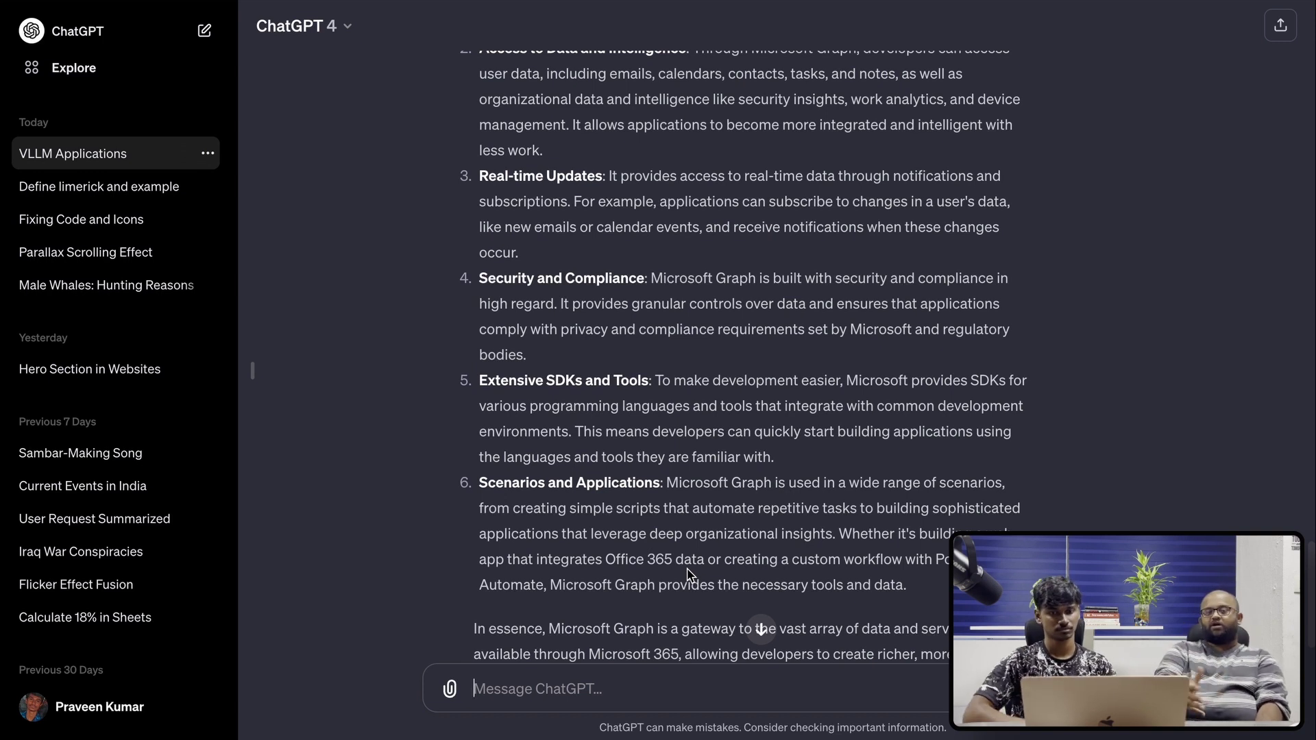
scroll(694, 559, down, 2)
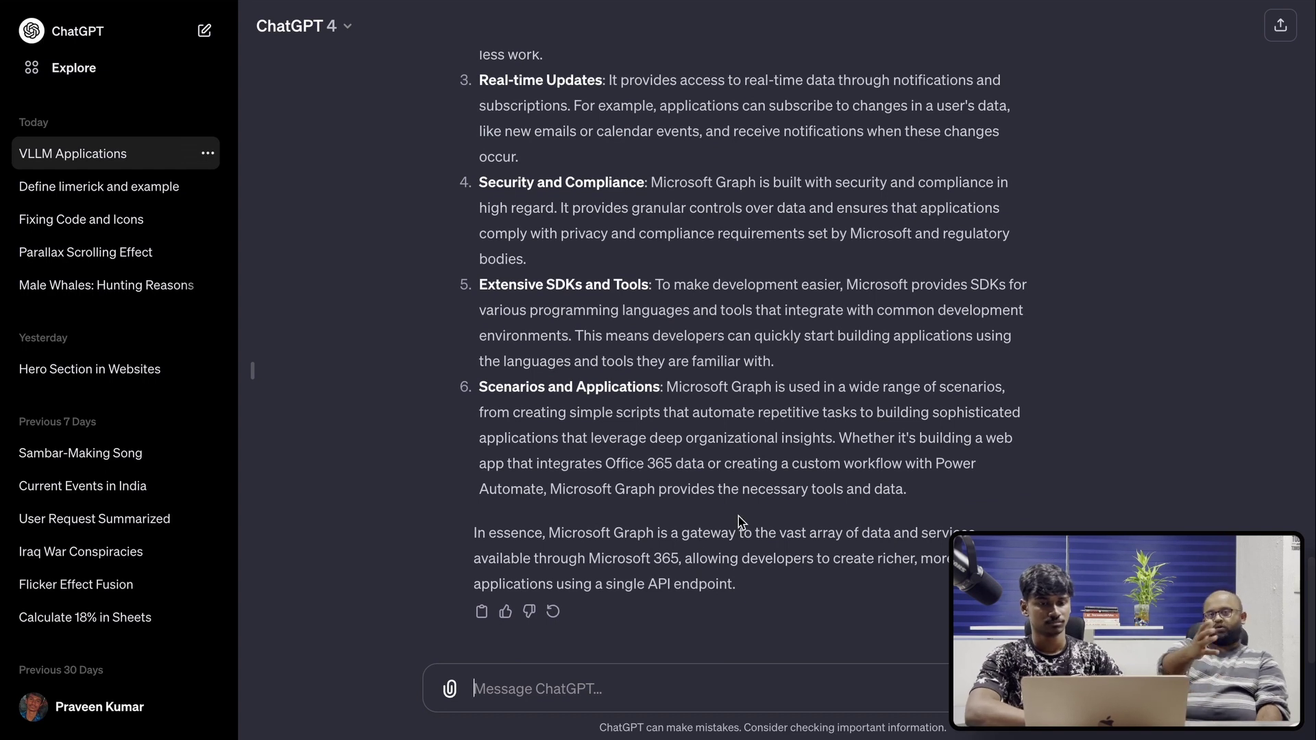